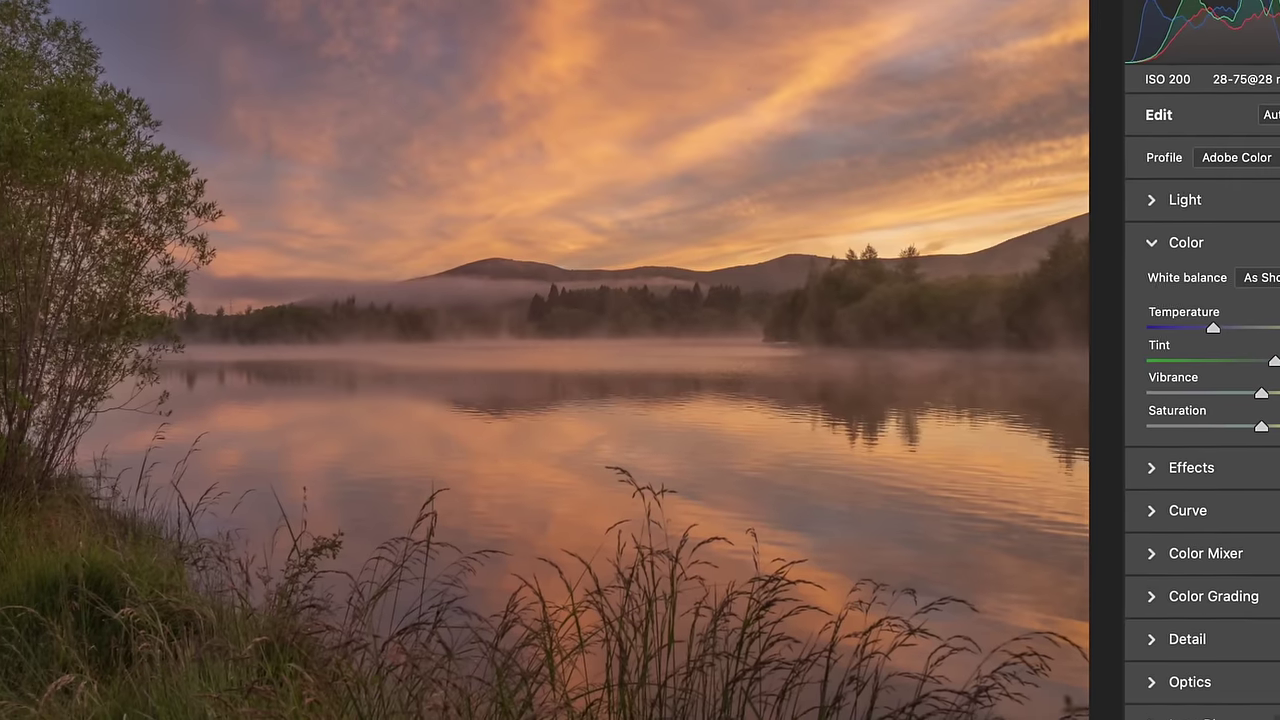
Step: Lower the overall saturation of the sunset lake photo
left_click_drag(1257, 428, 1187, 423)
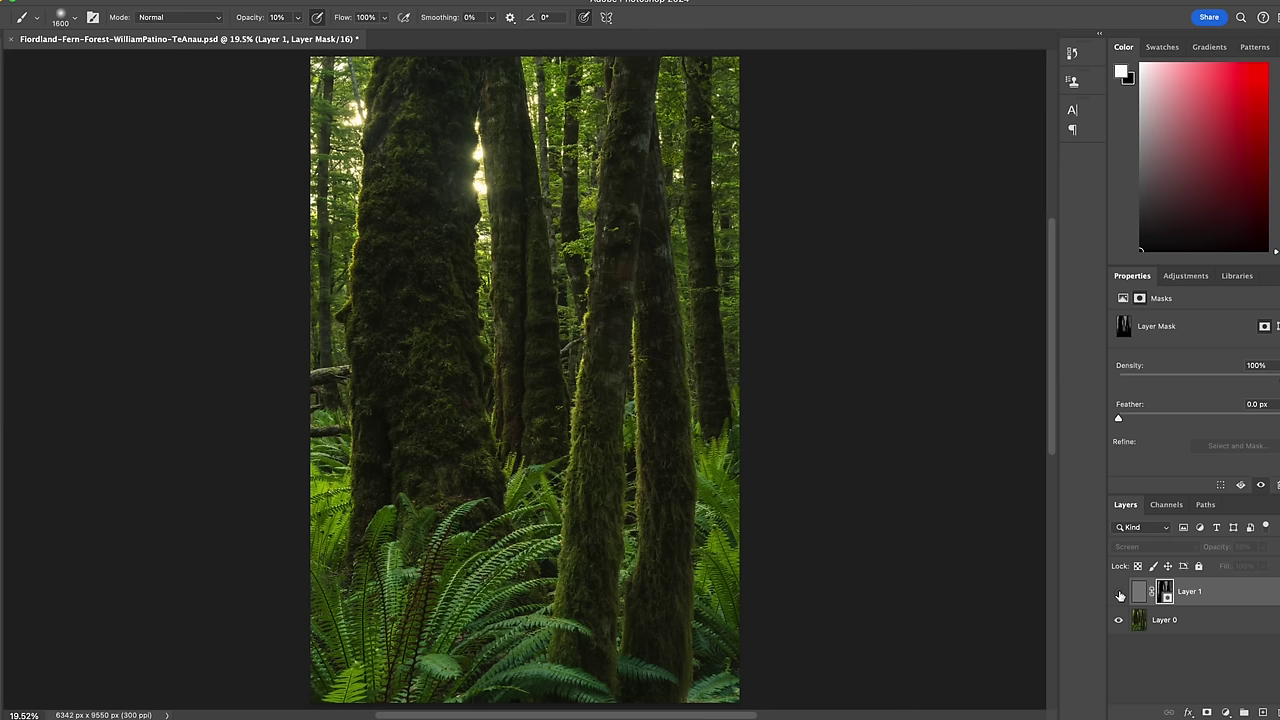
Step: Switch to Photoshop and compare the forest image with and without Layer 1 by toggling that layer's visibility
left_click(1119, 594)
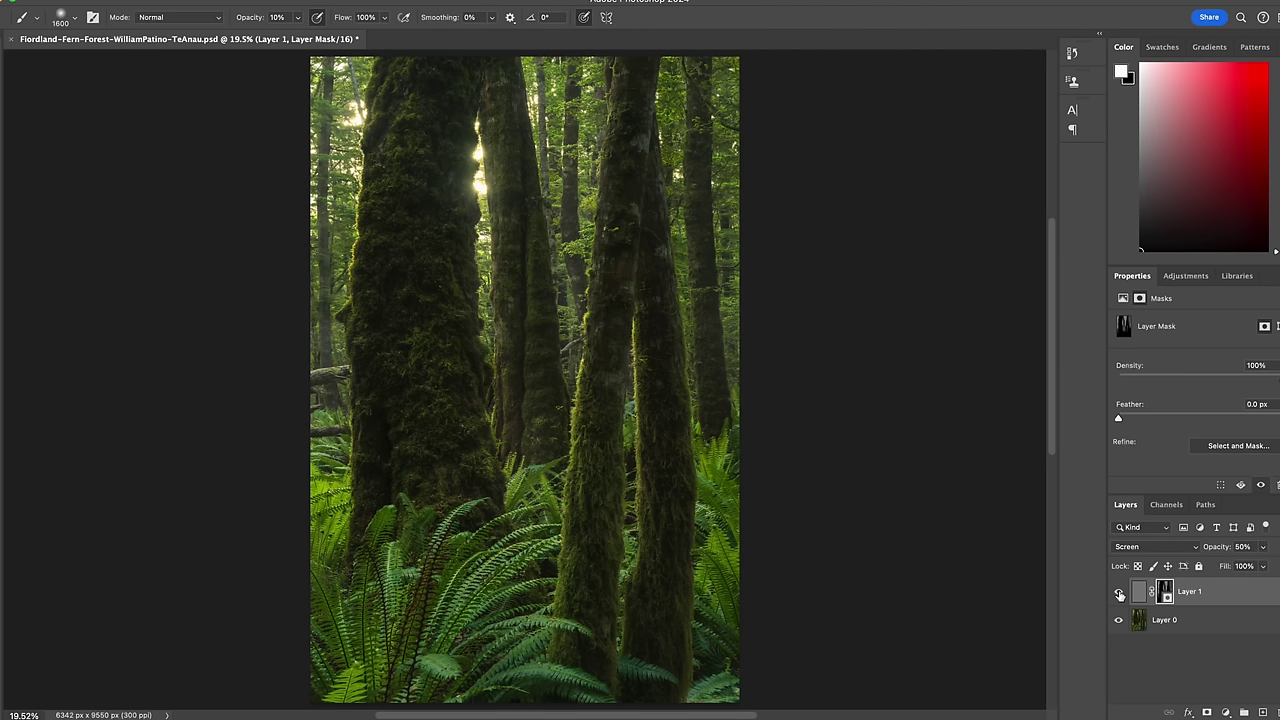
left_click(1119, 594)
left_click(1119, 594)
left_click(1119, 594)
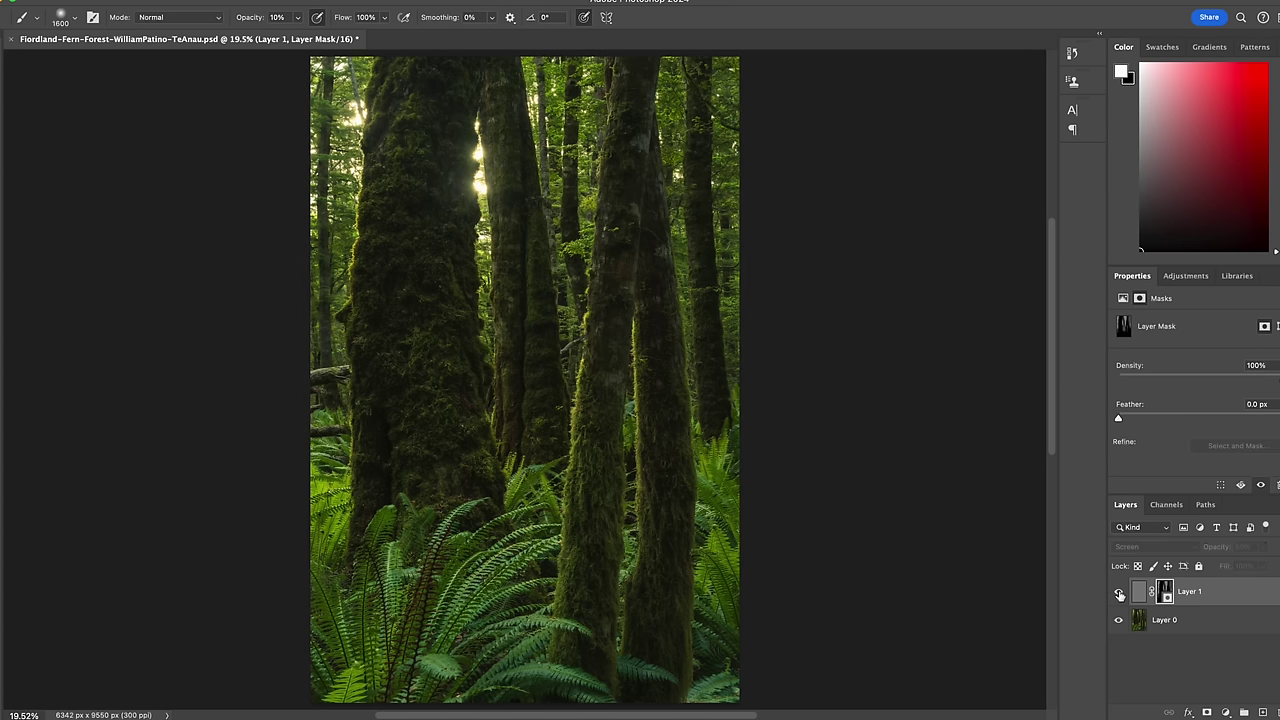
left_click(1119, 594)
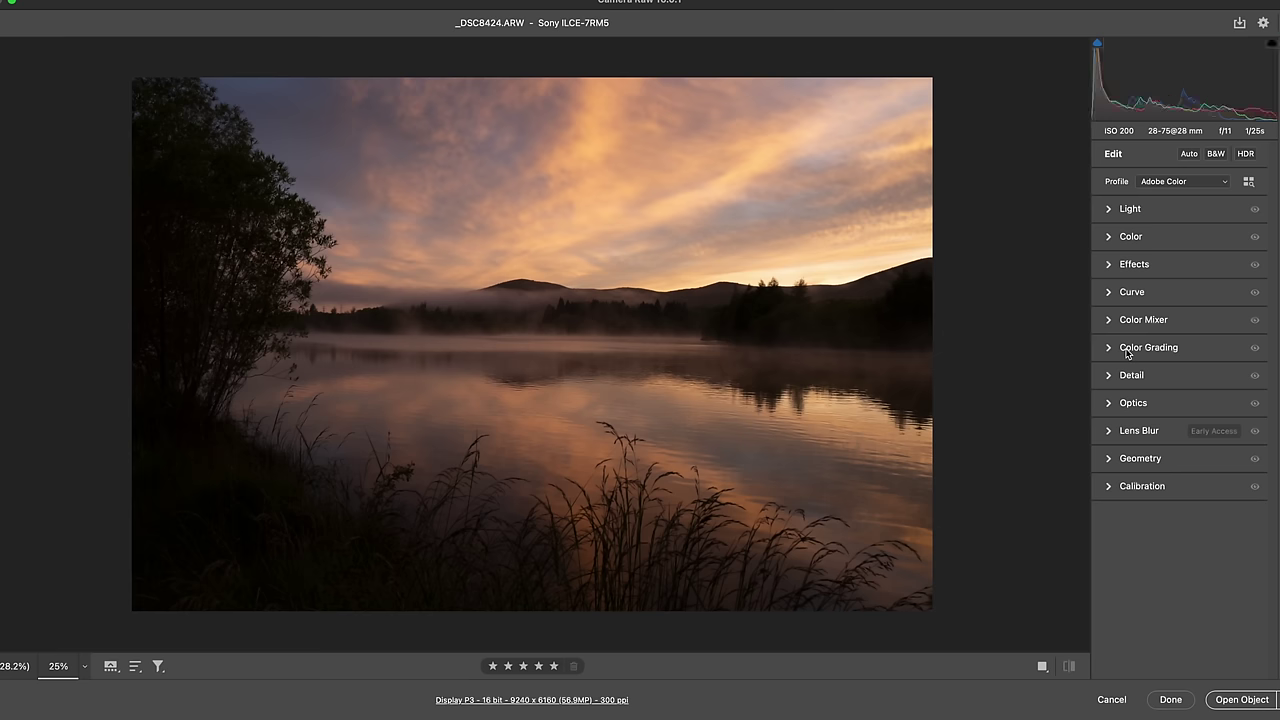
Step: Switch to Camera Raw and compare the sunset lake photo before and after its edits
key("backslash")
key("backslash")
key("backslash")
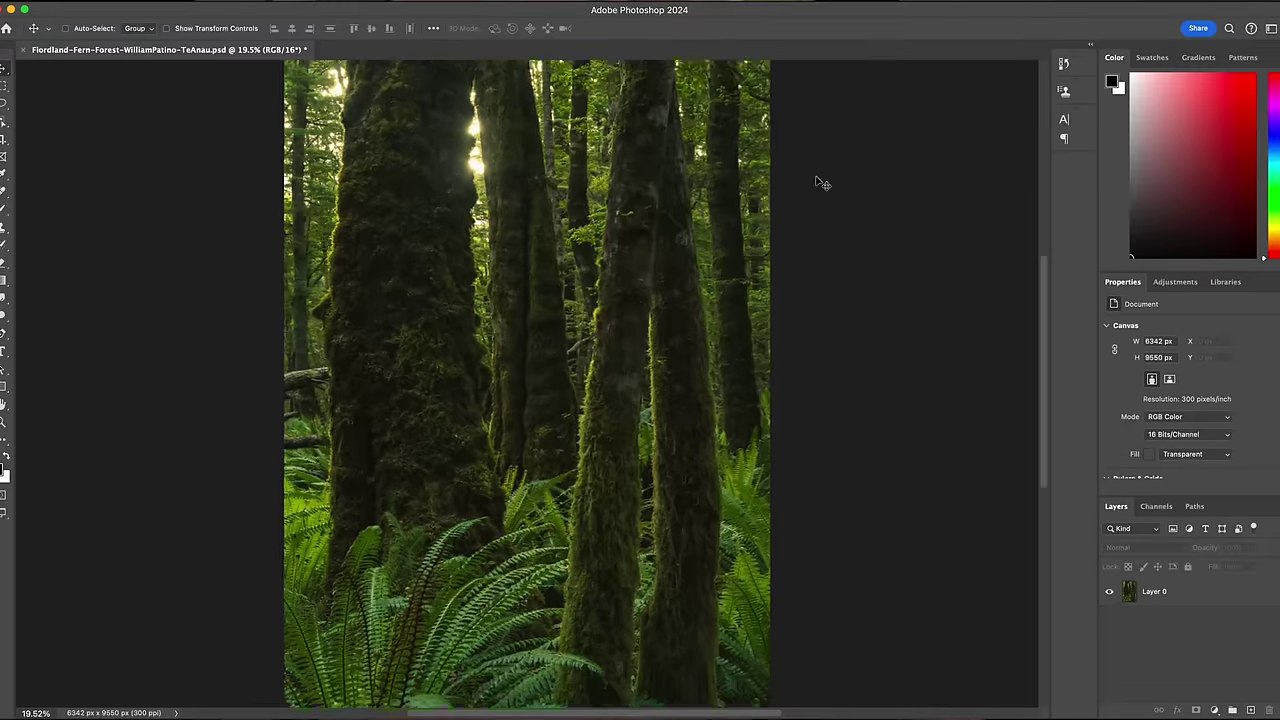
Step: In Photoshop, examine the forest image's dark mossy trunks, ferns and backlit gaps, both close up and as a whole
scroll(816, 182, "up", 5)
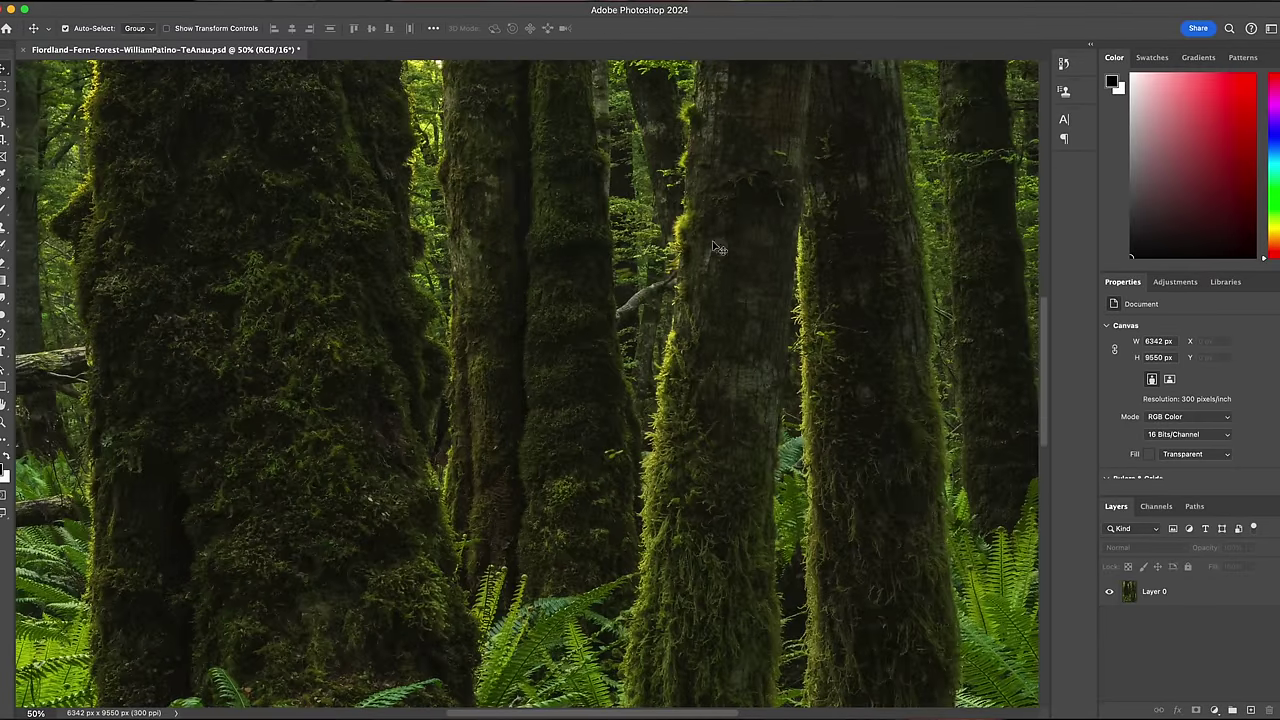
scroll(713, 307, "up", 10)
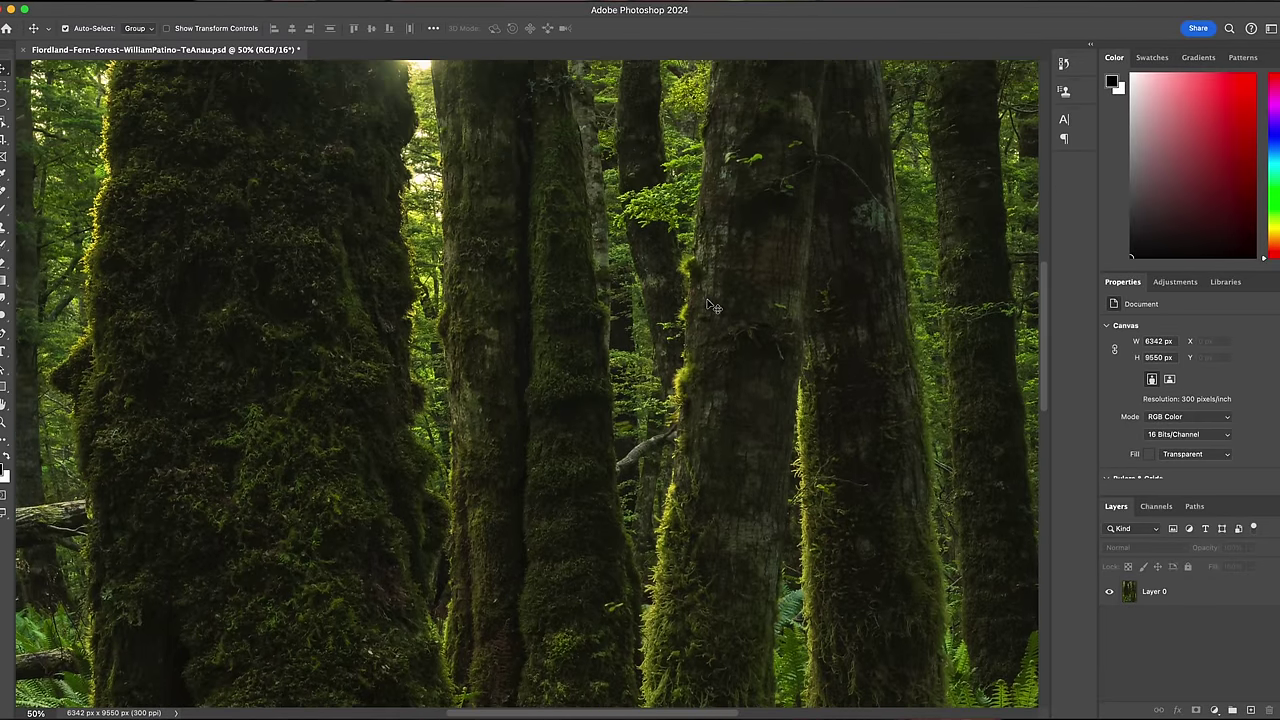
scroll(713, 307, "up", 5)
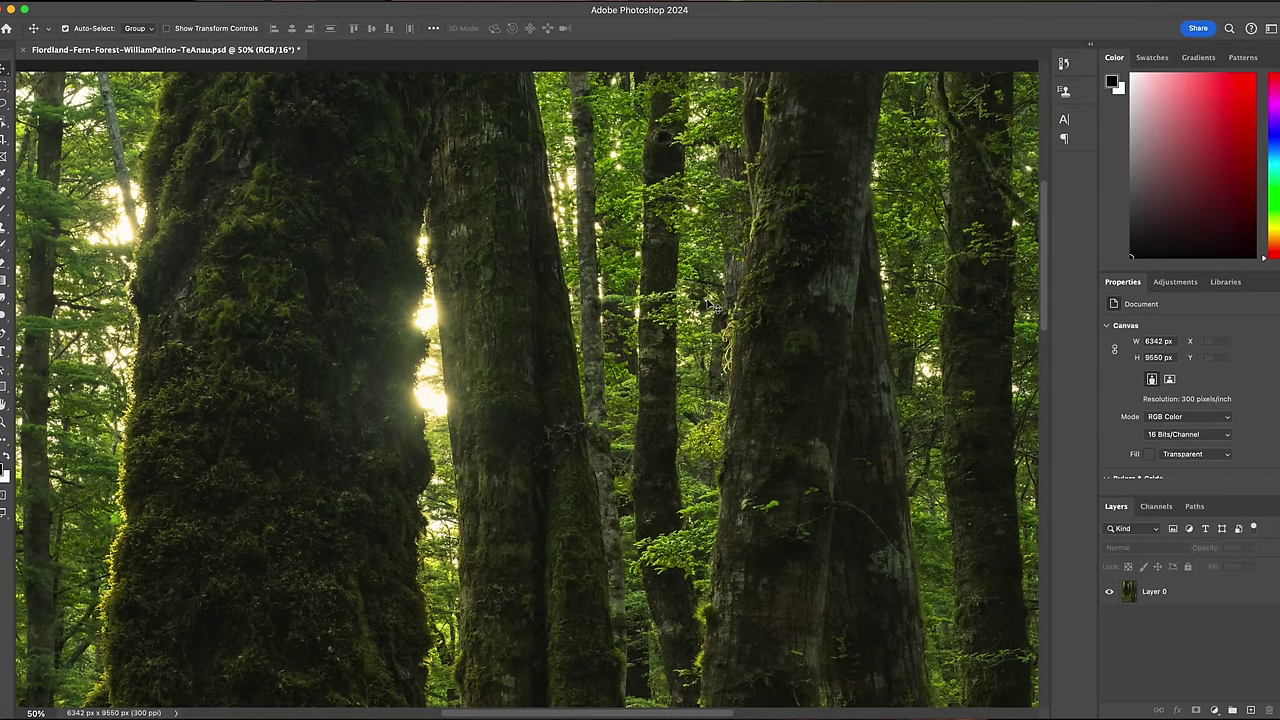
scroll(713, 307, "up", 2)
key("ctrl+0")
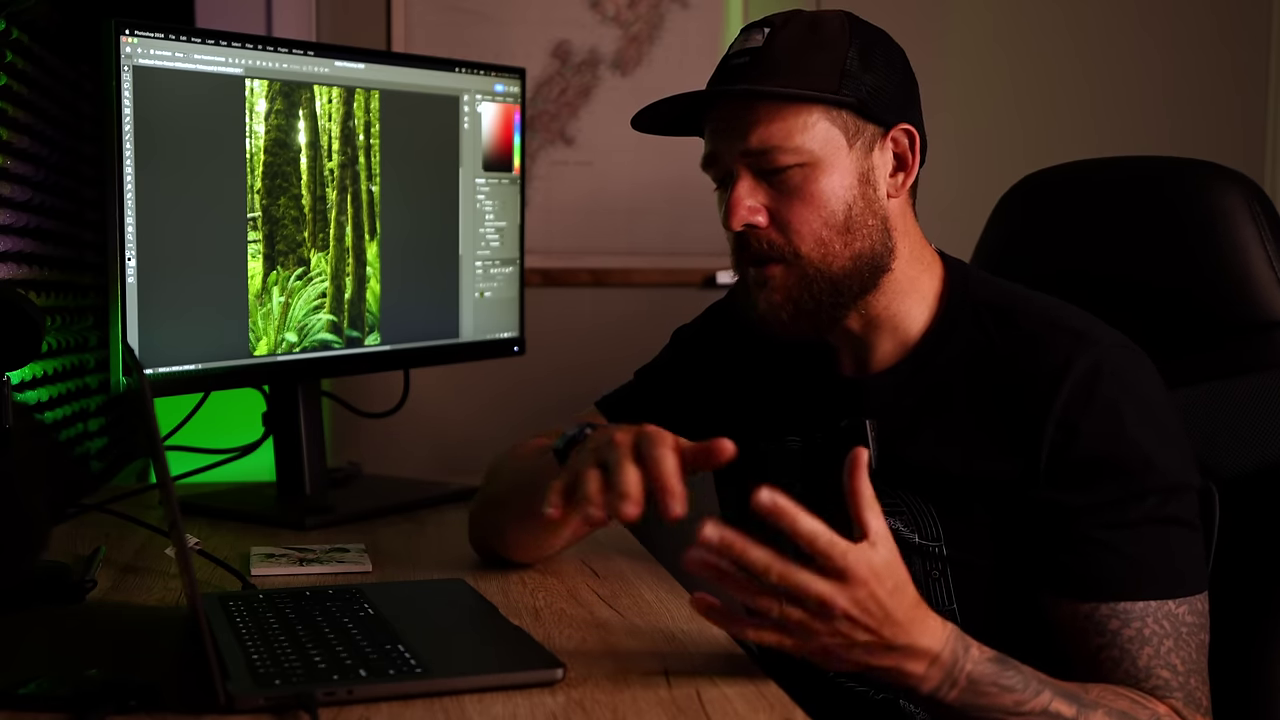
key("super+plus")
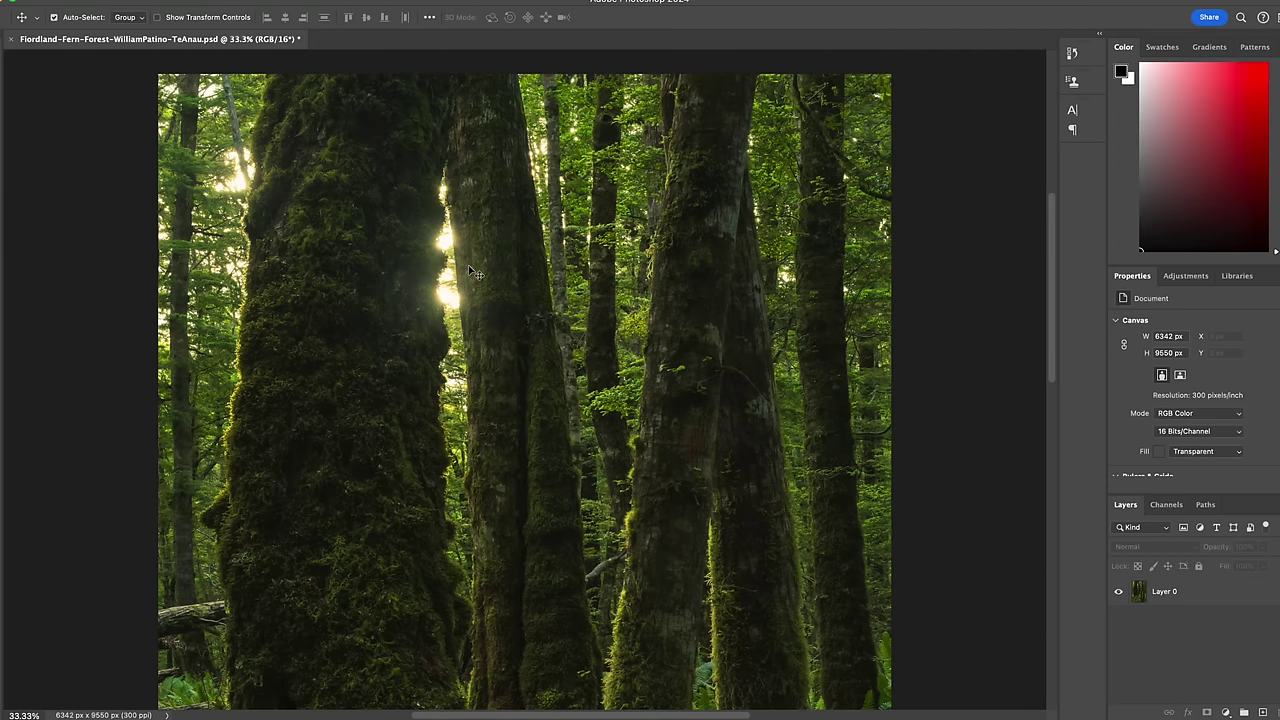
scroll(462, 295, "down", 5)
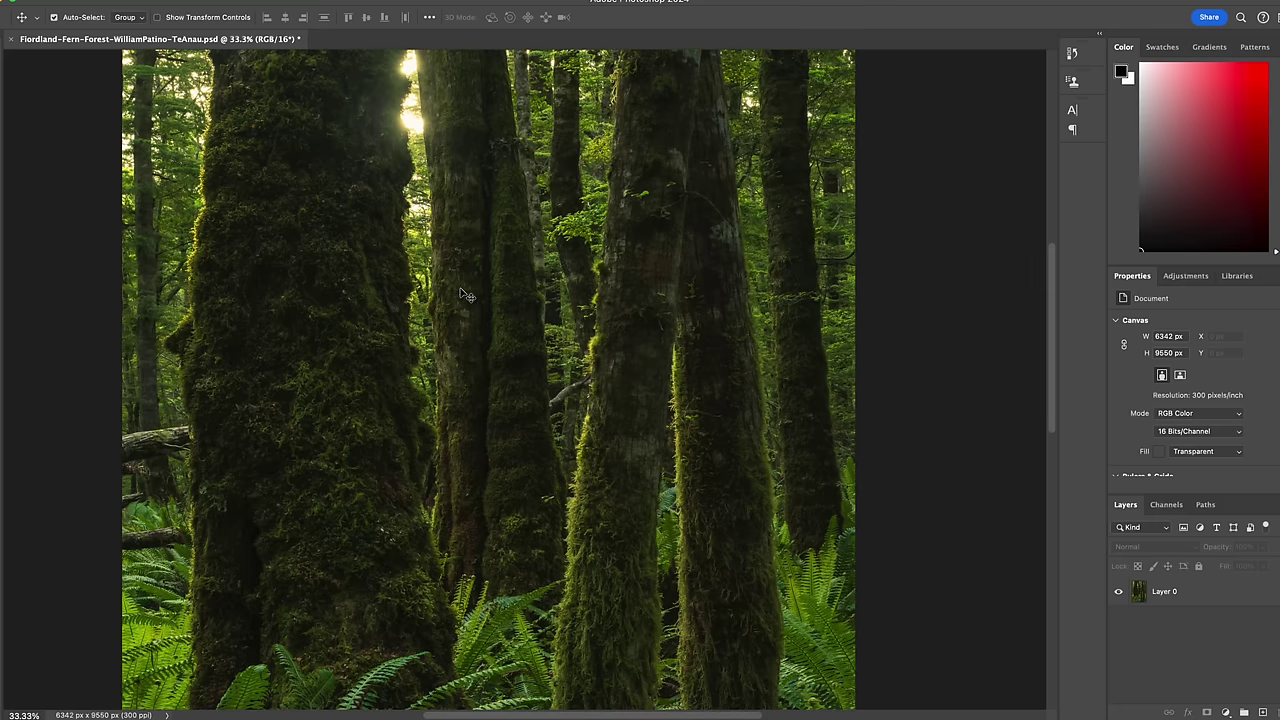
scroll(462, 295, "up", 3)
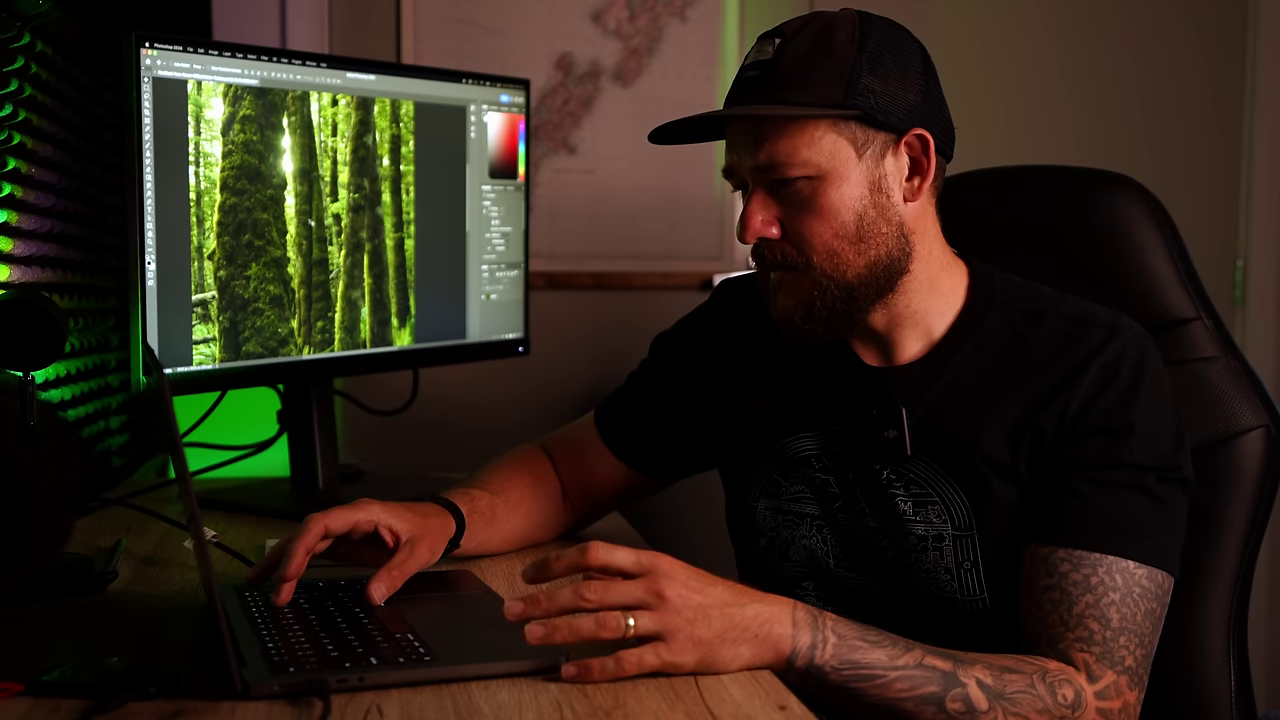
key("super+0")
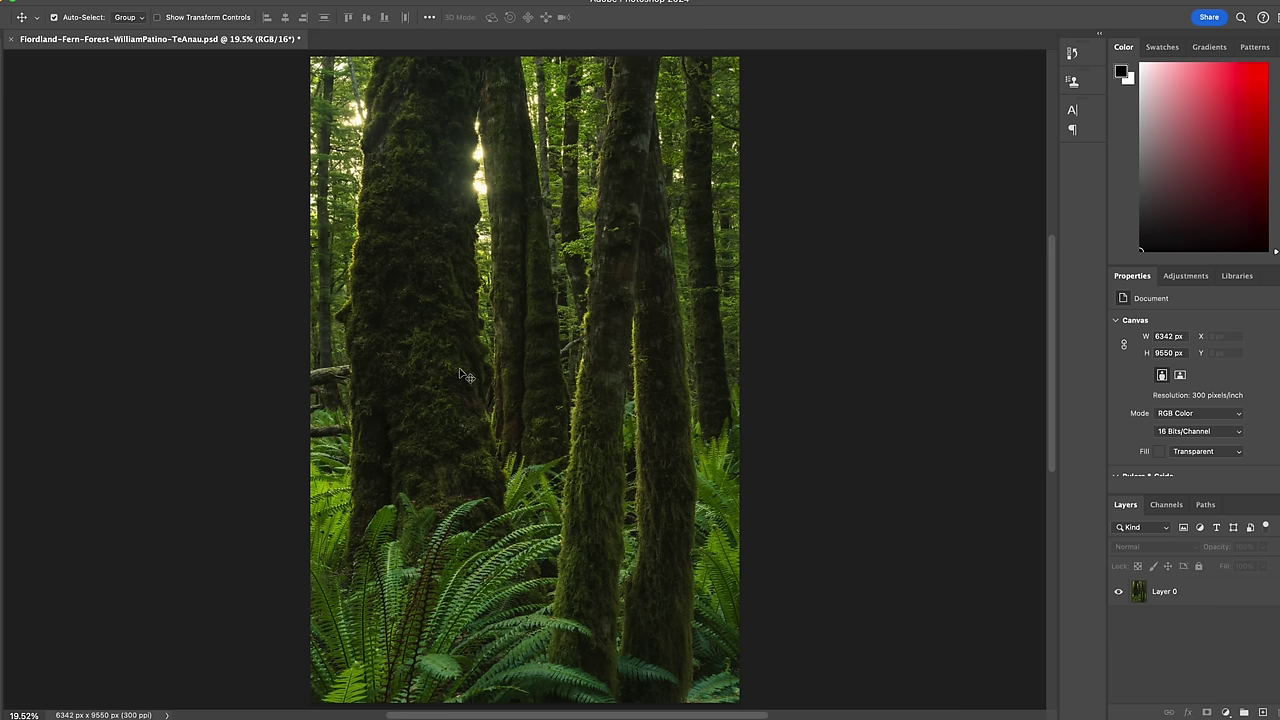
scroll(464, 376, "up", 3)
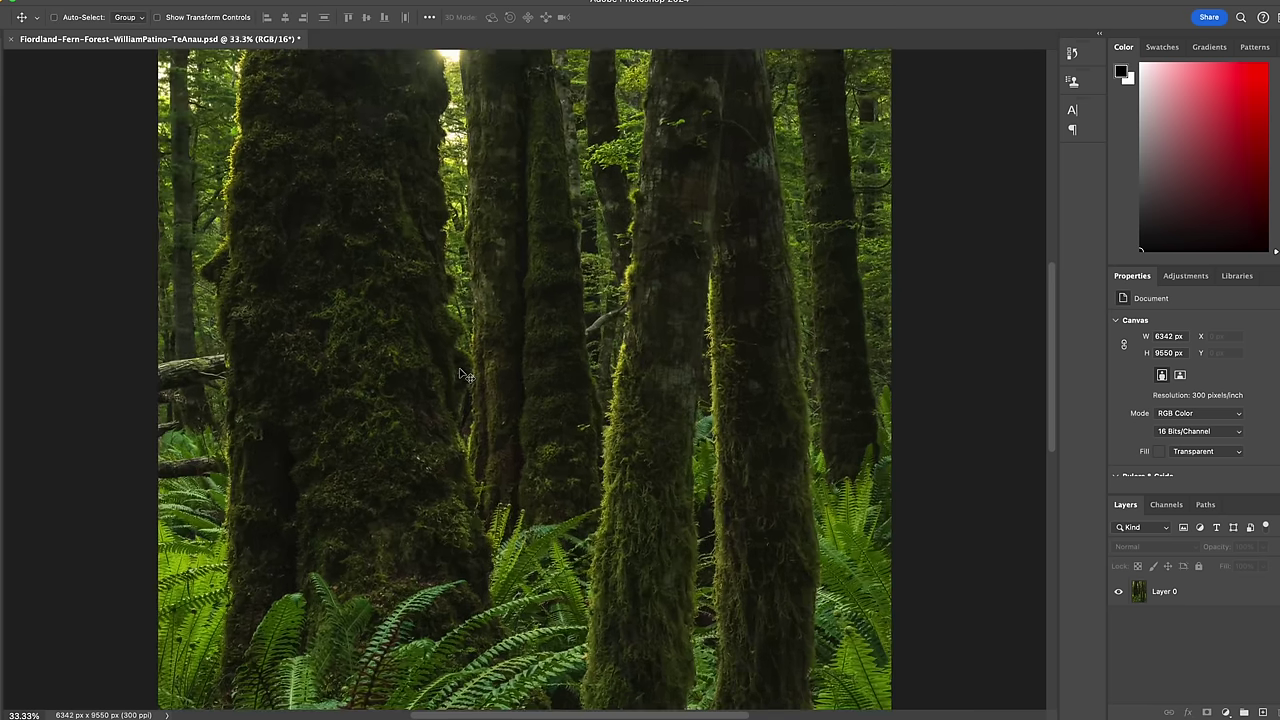
scroll(464, 376, "right", 5)
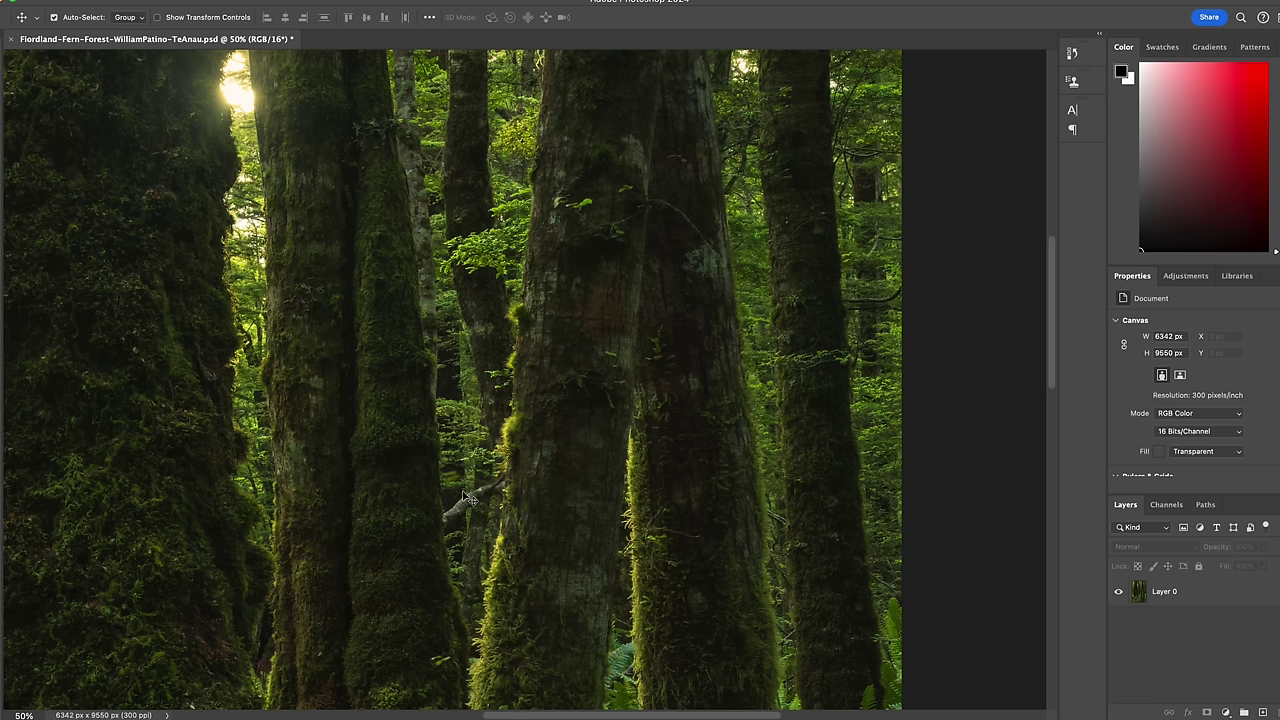
scroll(652, 490, "right", 2)
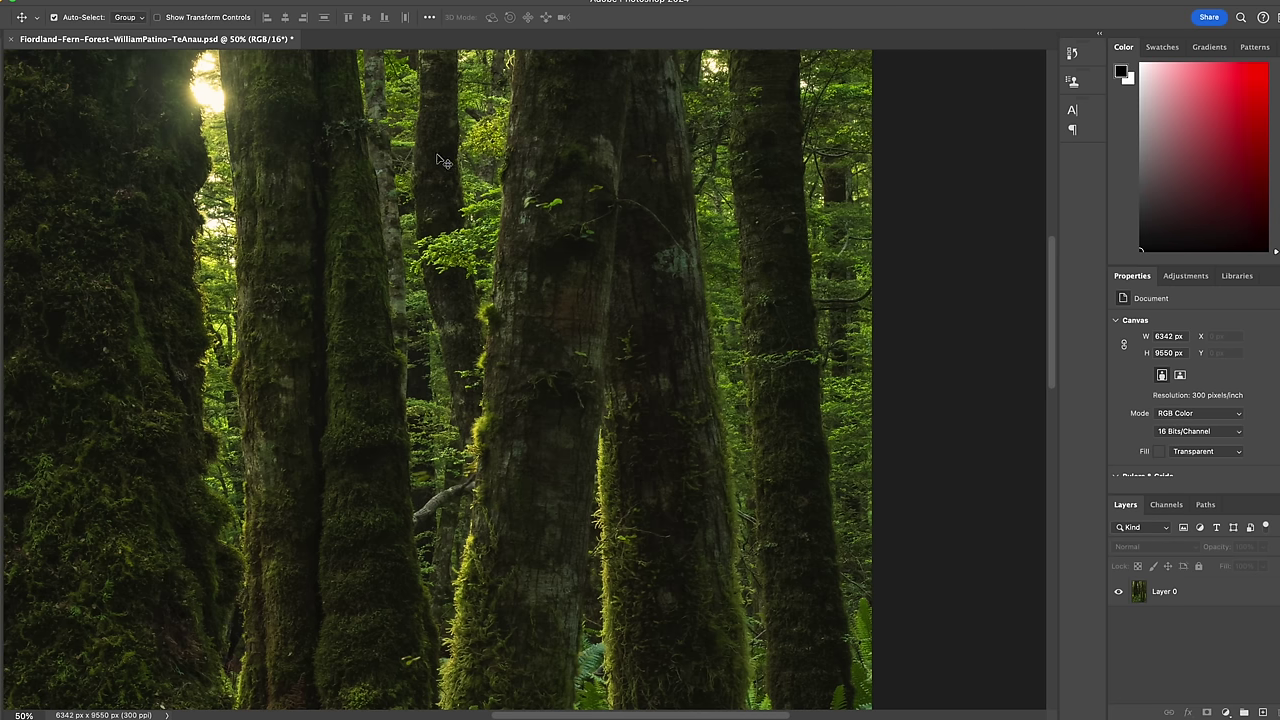
scroll(442, 177, "up", 5)
scroll(442, 177, "left", 3)
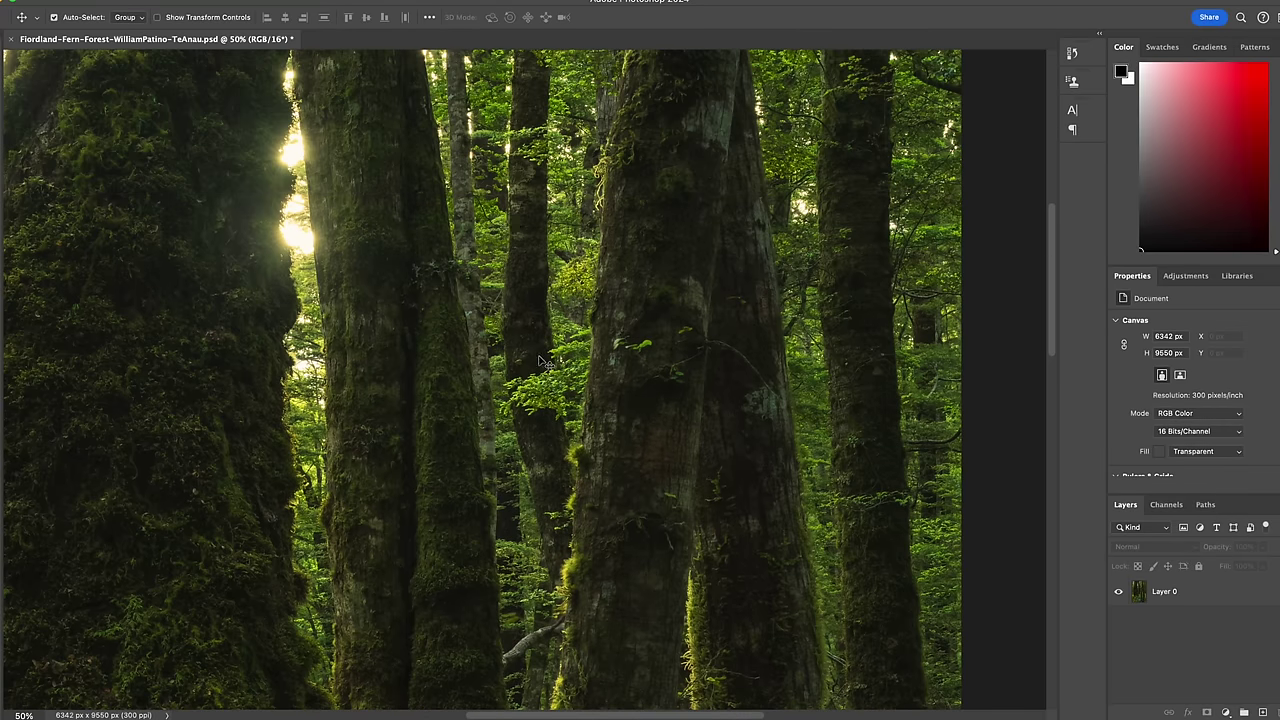
key("ctrl+minus")
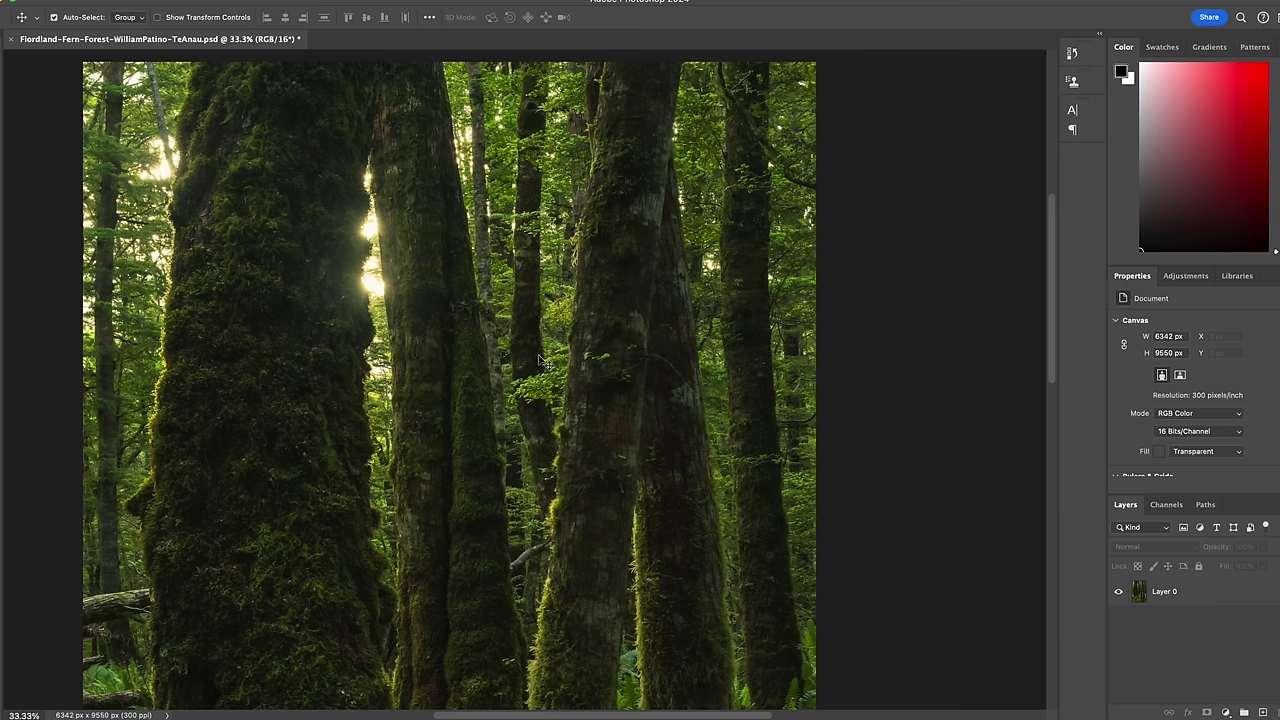
scroll(540, 360, "down", 3)
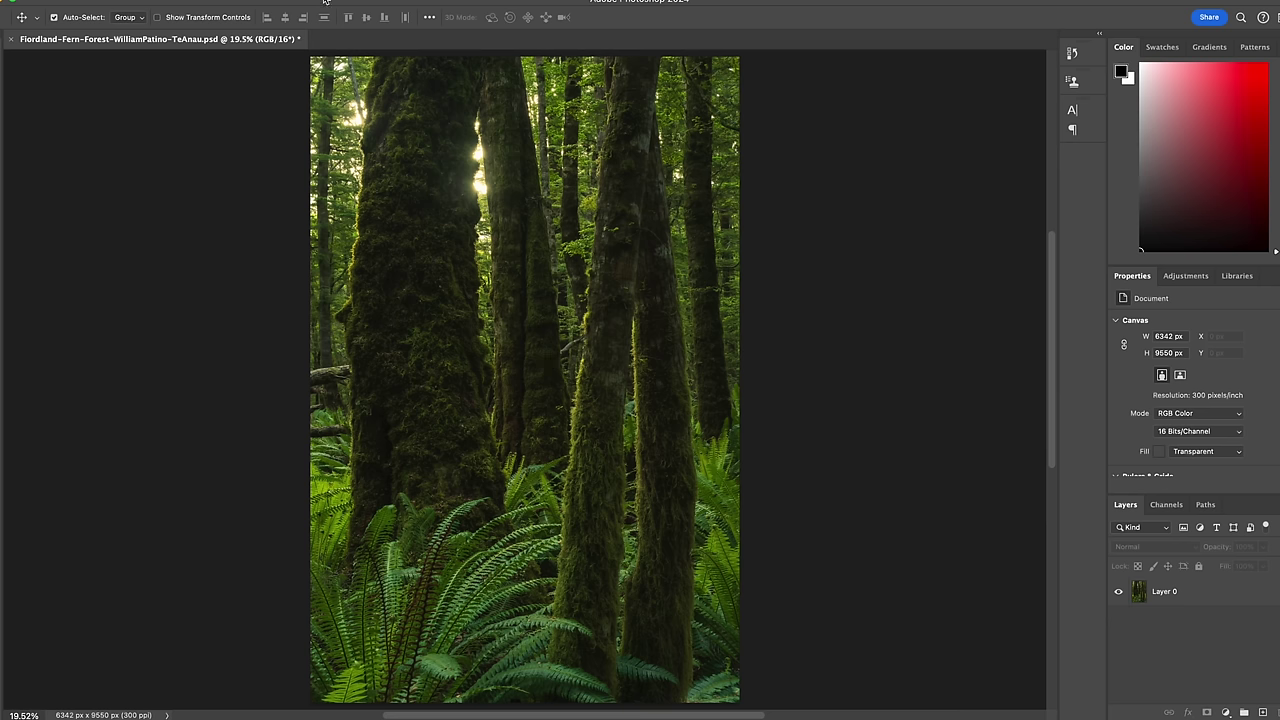
Step: Create a new empty layer named Layer 1 in Normal mode at 100% opacity above the forest image
left_click(247, 2)
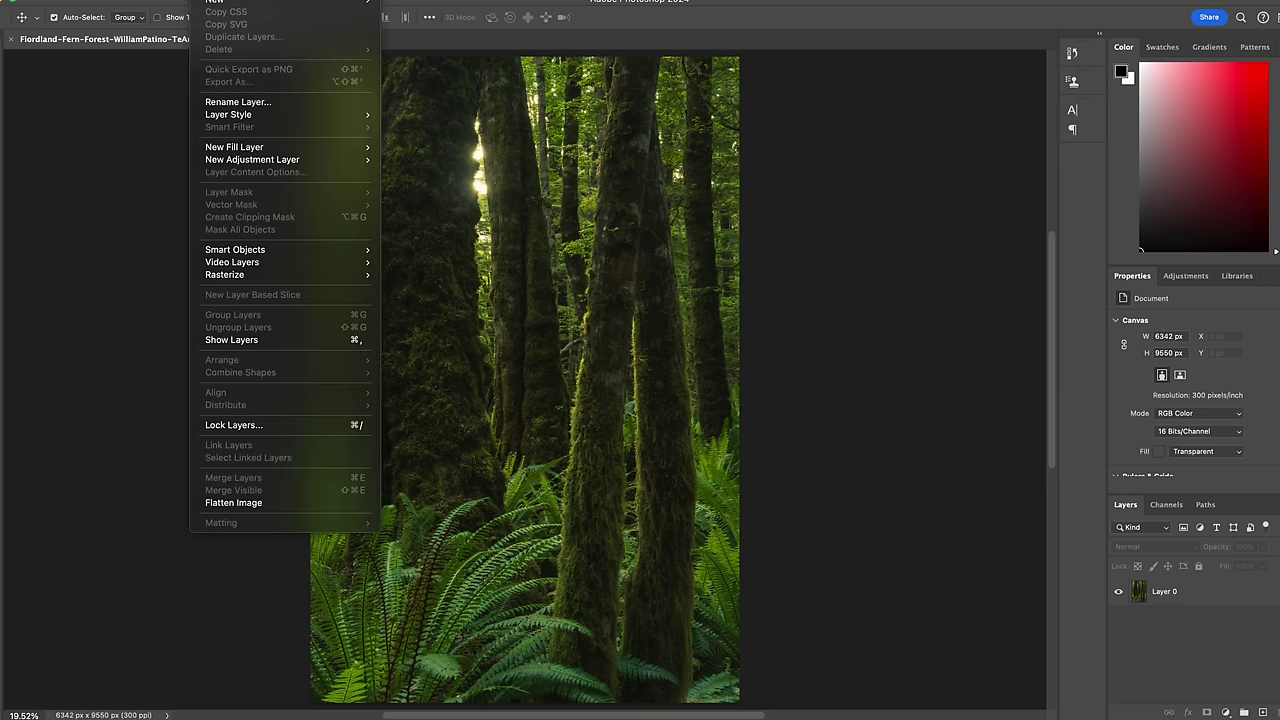
mouse_move(219, 2)
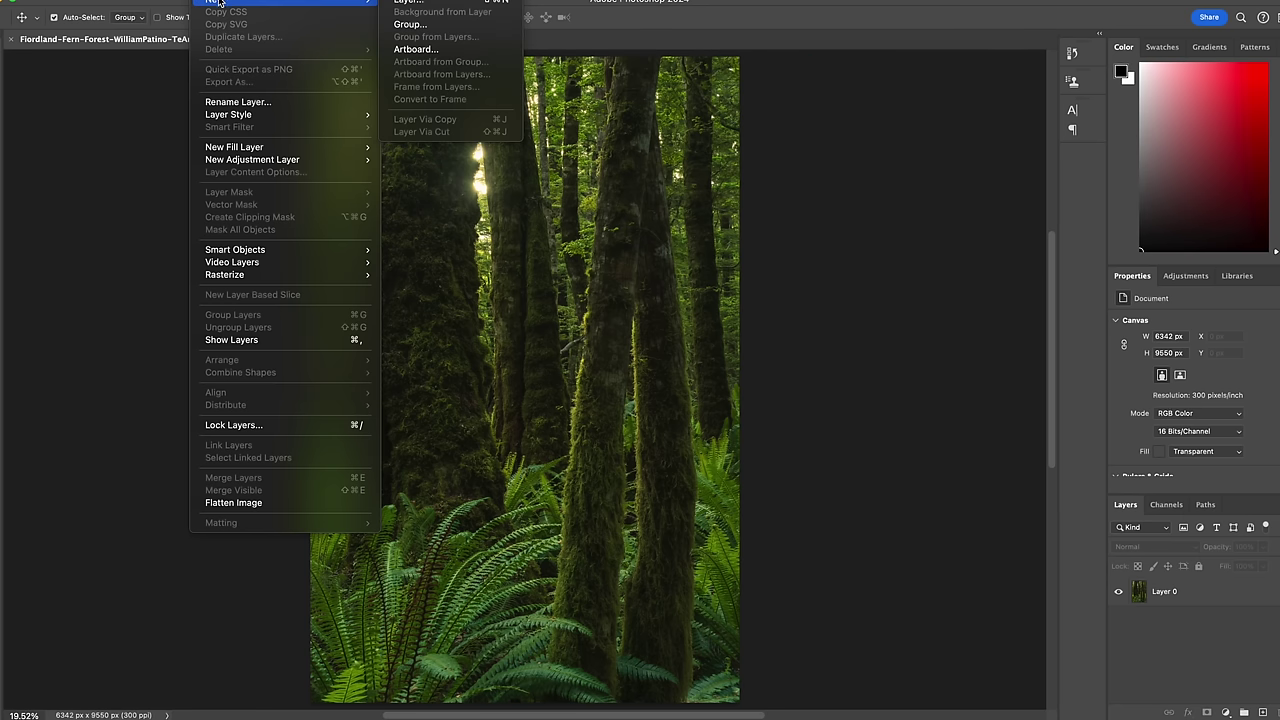
left_click(400, 2)
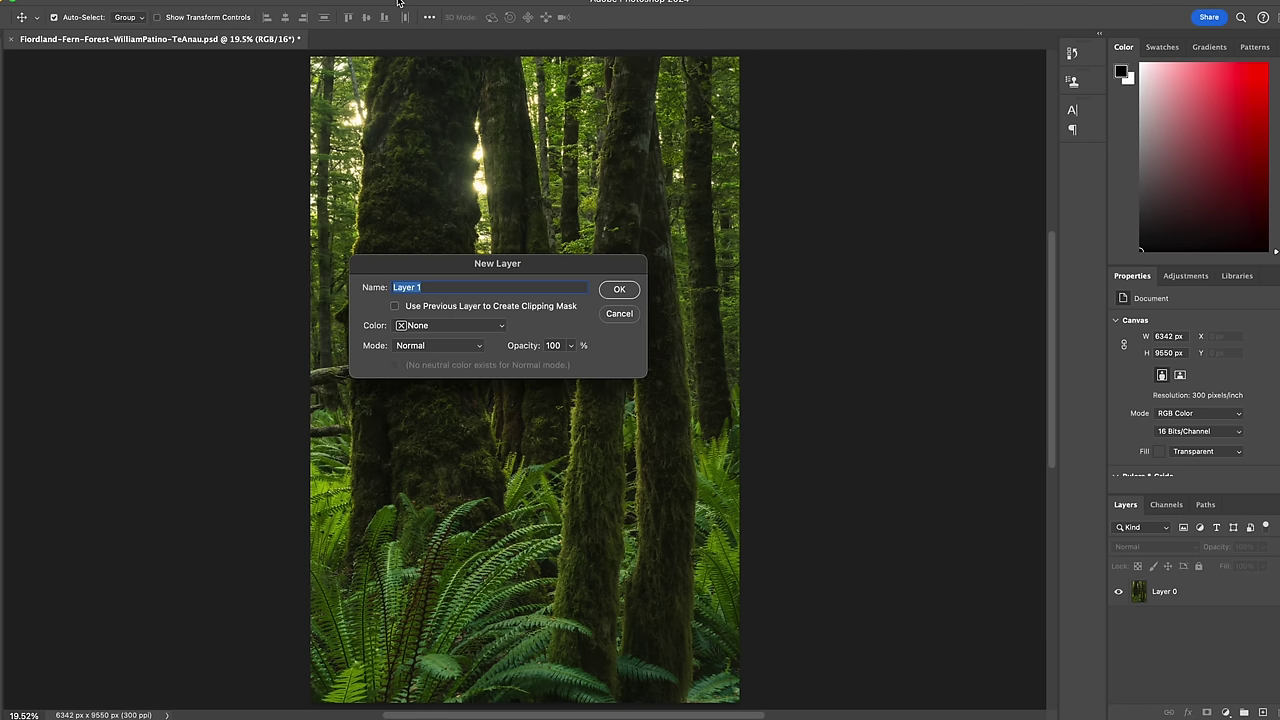
left_click(619, 290)
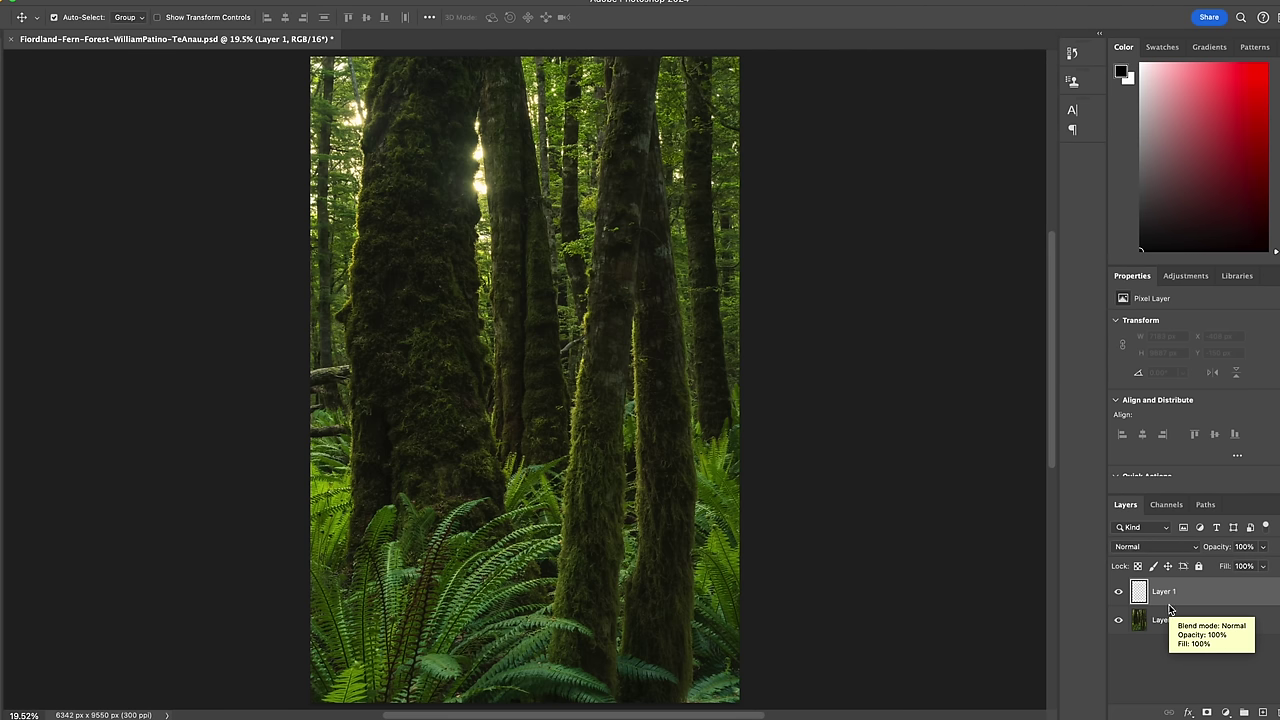
Step: Fill Layer 1 with 50% Gray, using Screen as the fill's blending mode and 100% opacity
key("shift+BackSpace")
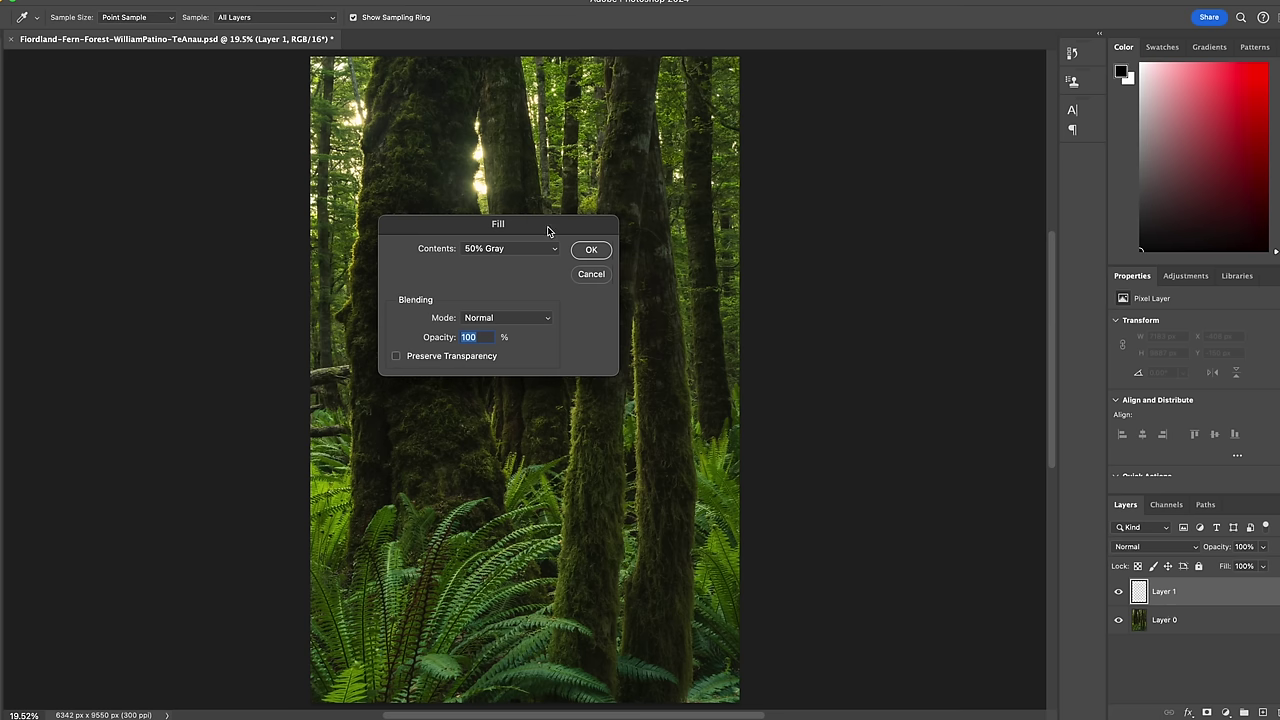
left_click(530, 251)
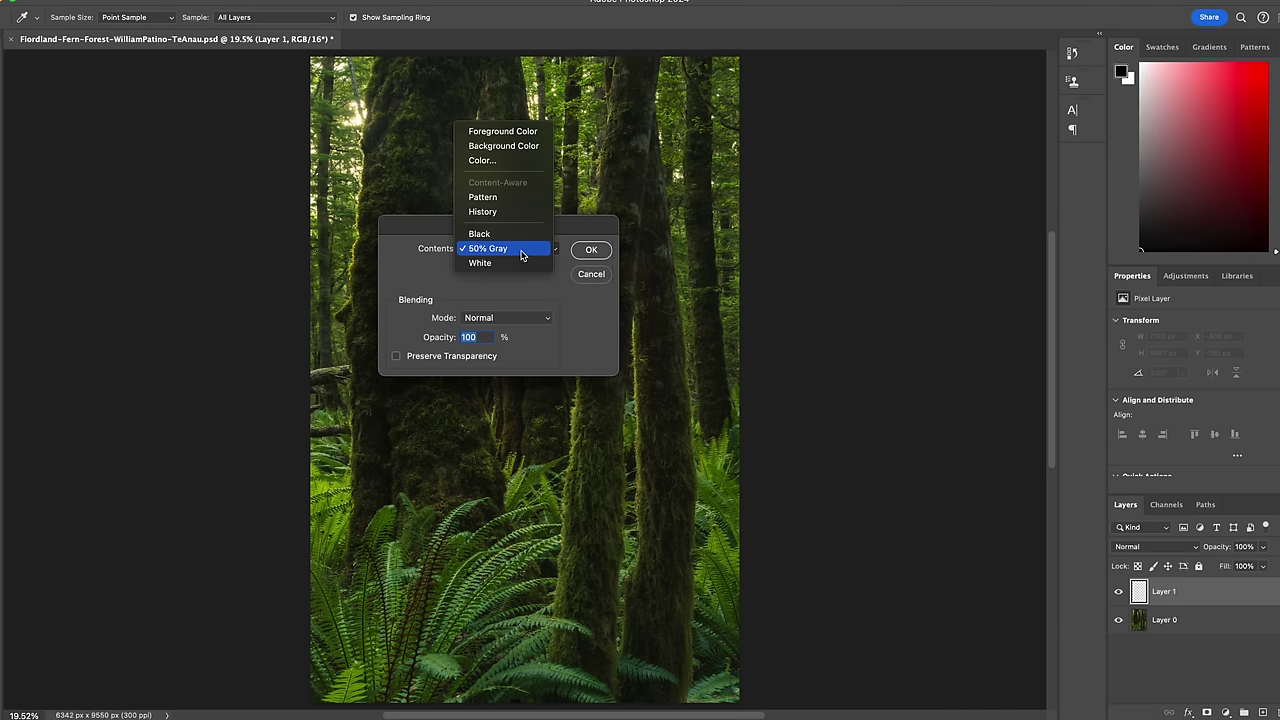
left_click(524, 252)
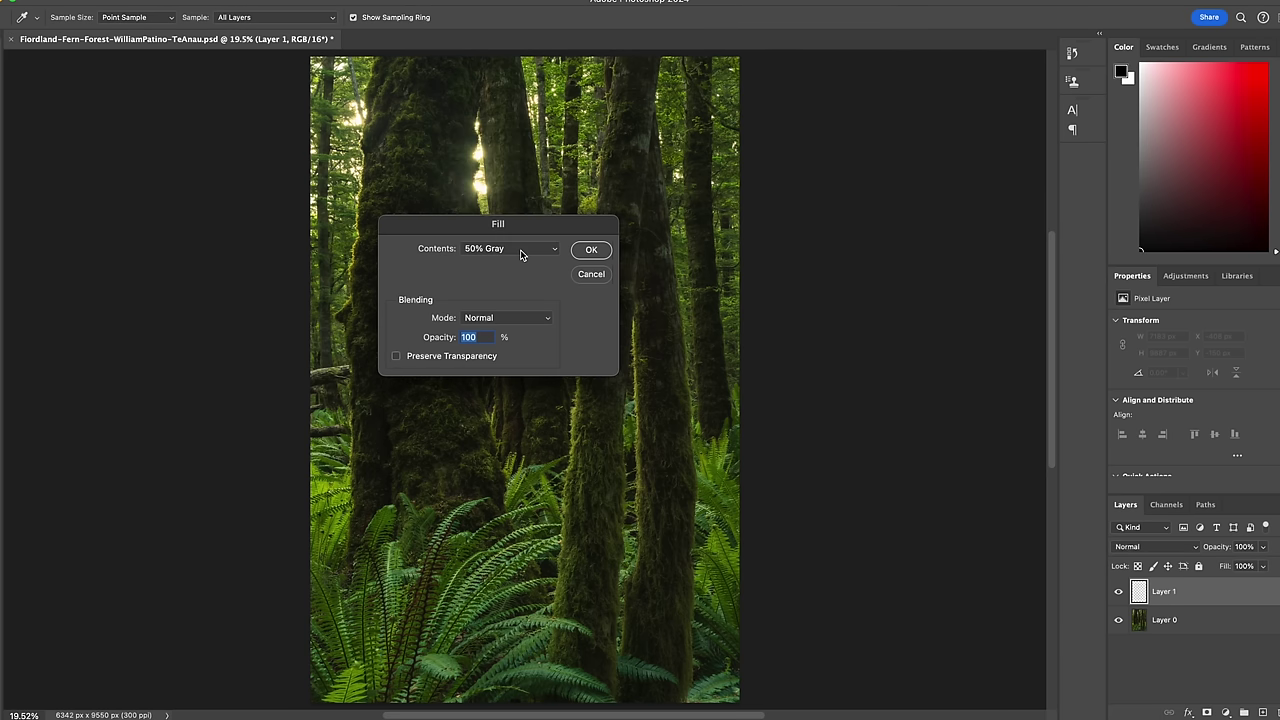
left_click(531, 321)
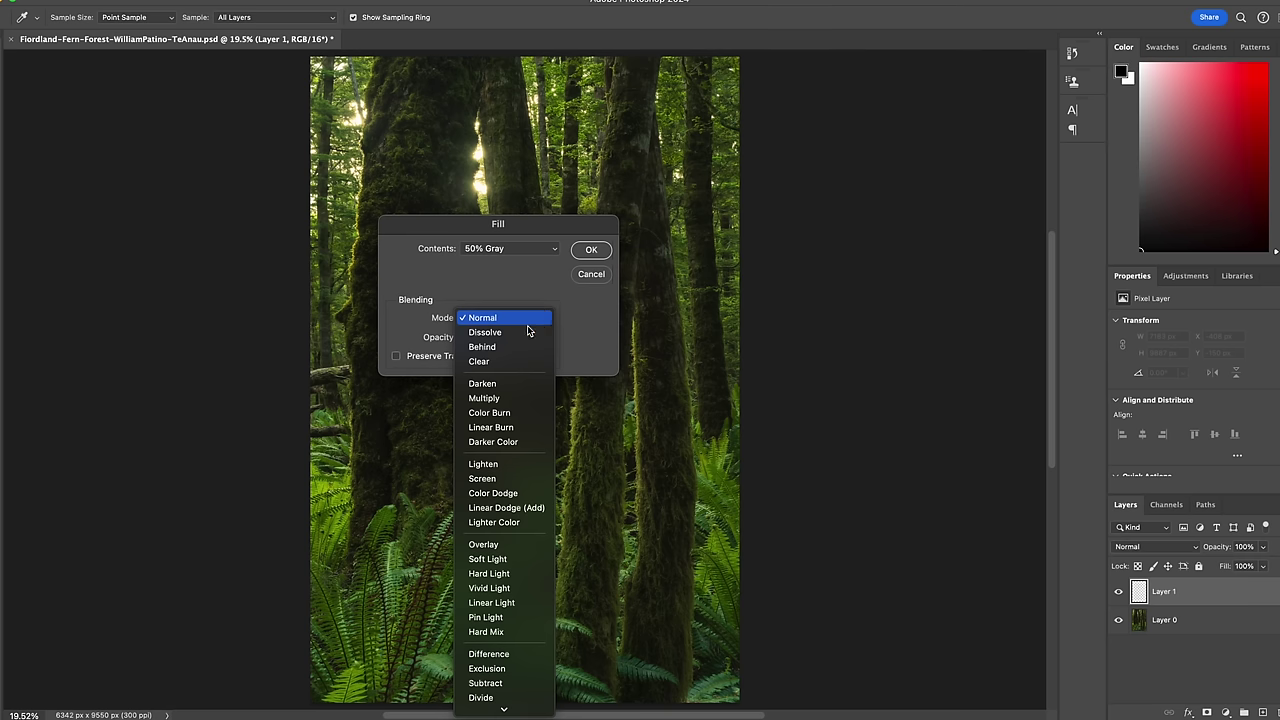
left_click(503, 477)
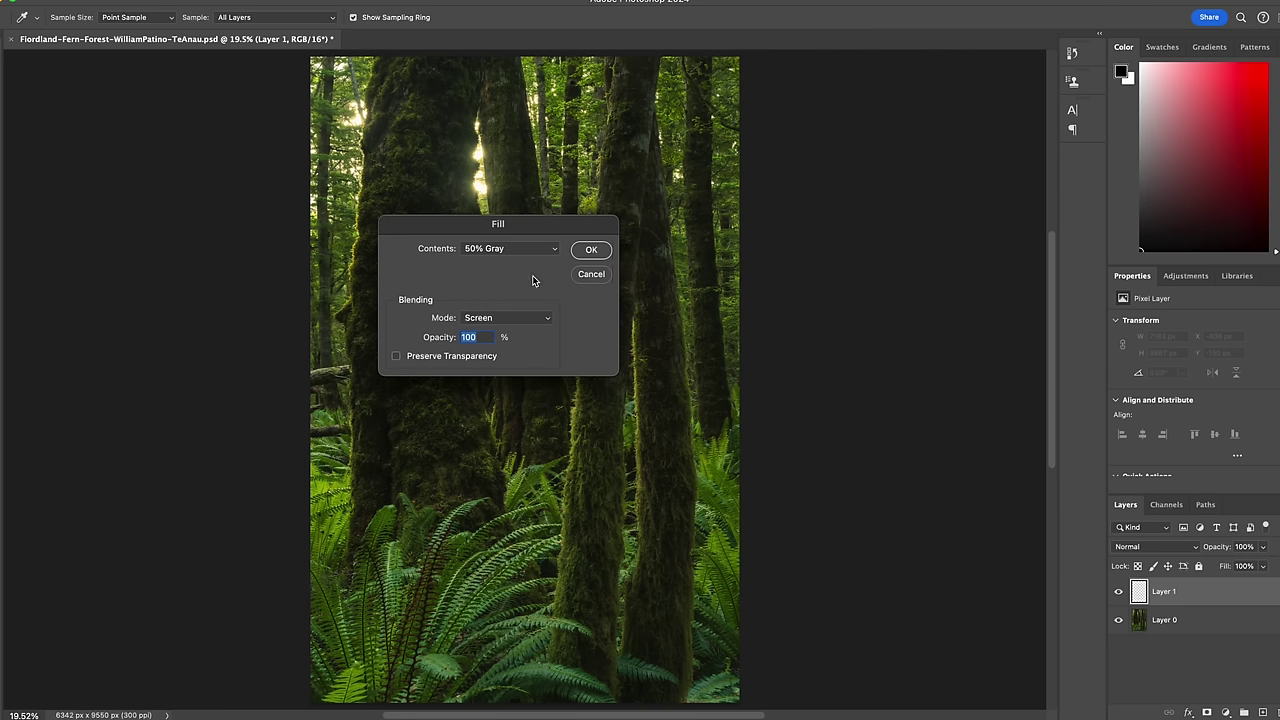
left_click(590, 250)
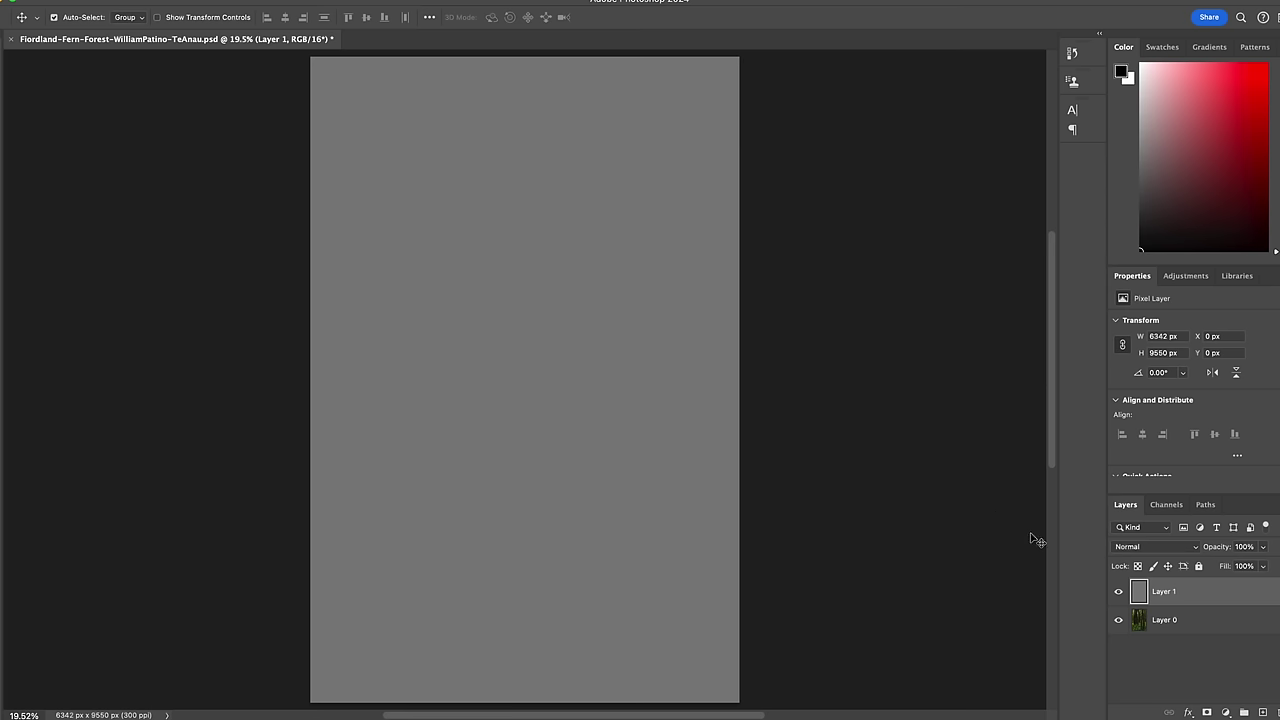
Step: Set the gray layer's blend mode to Screen
left_click(1185, 548)
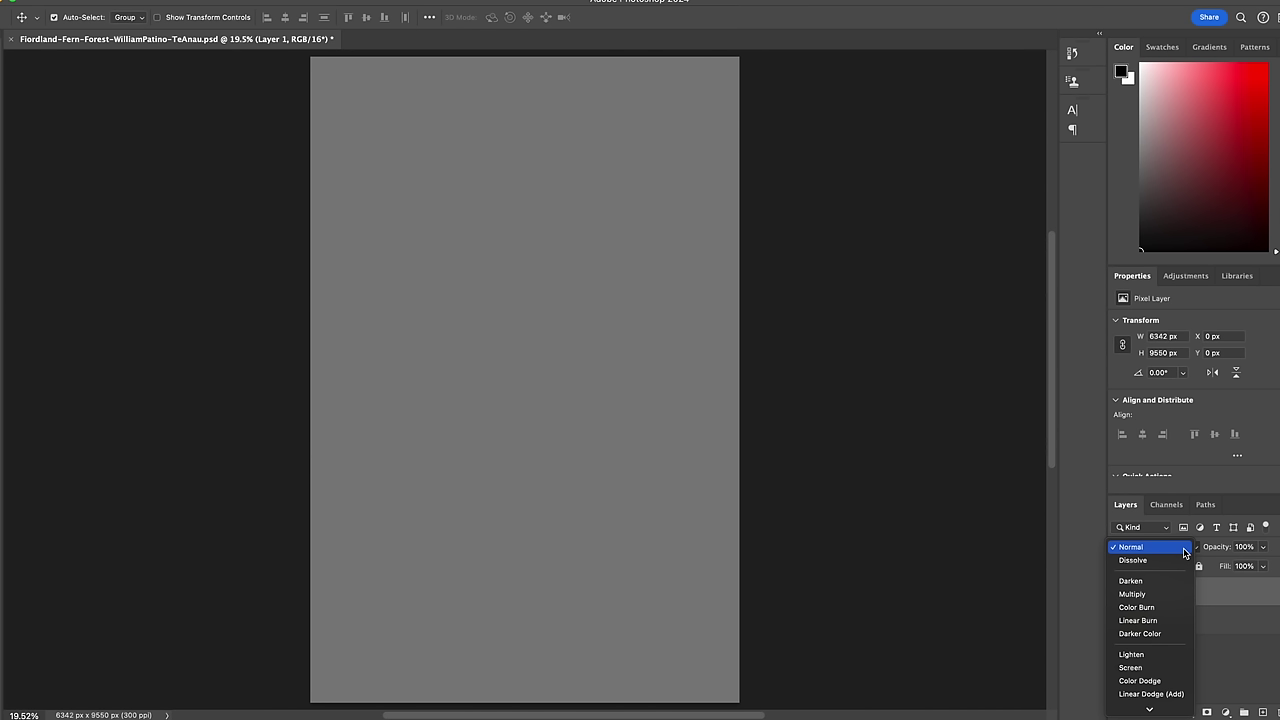
left_click(1185, 550)
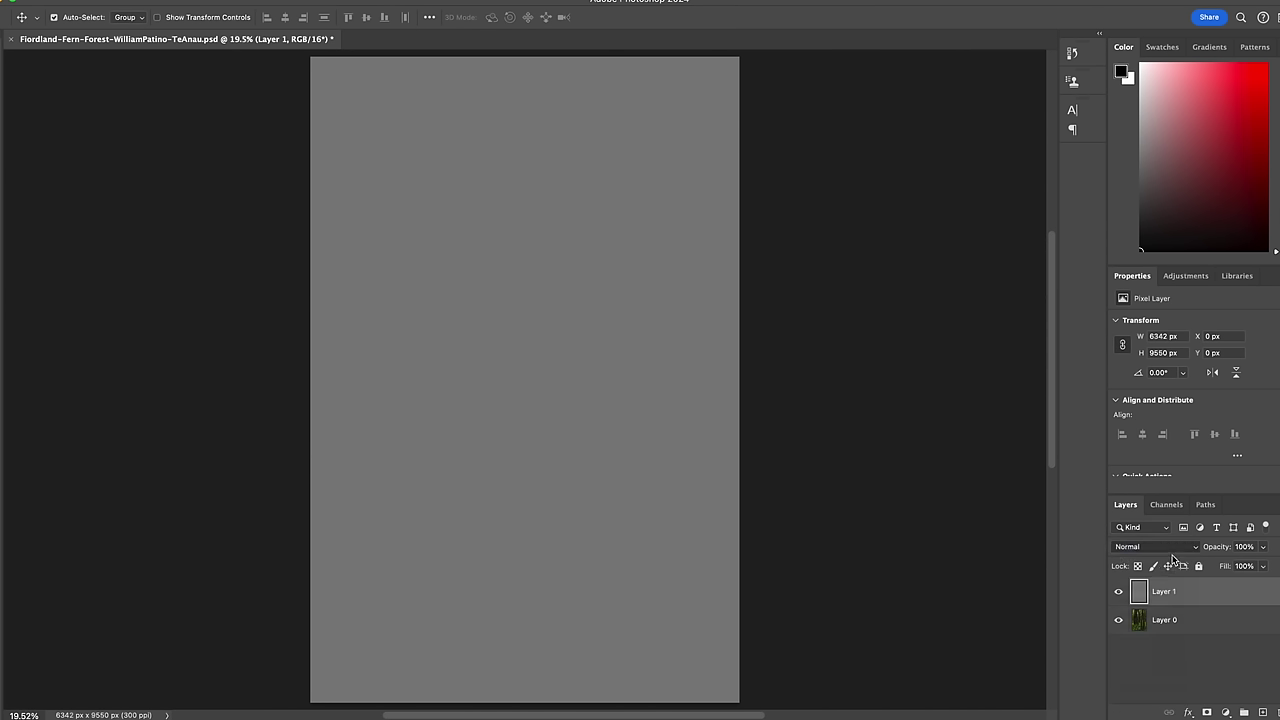
left_click(1185, 548)
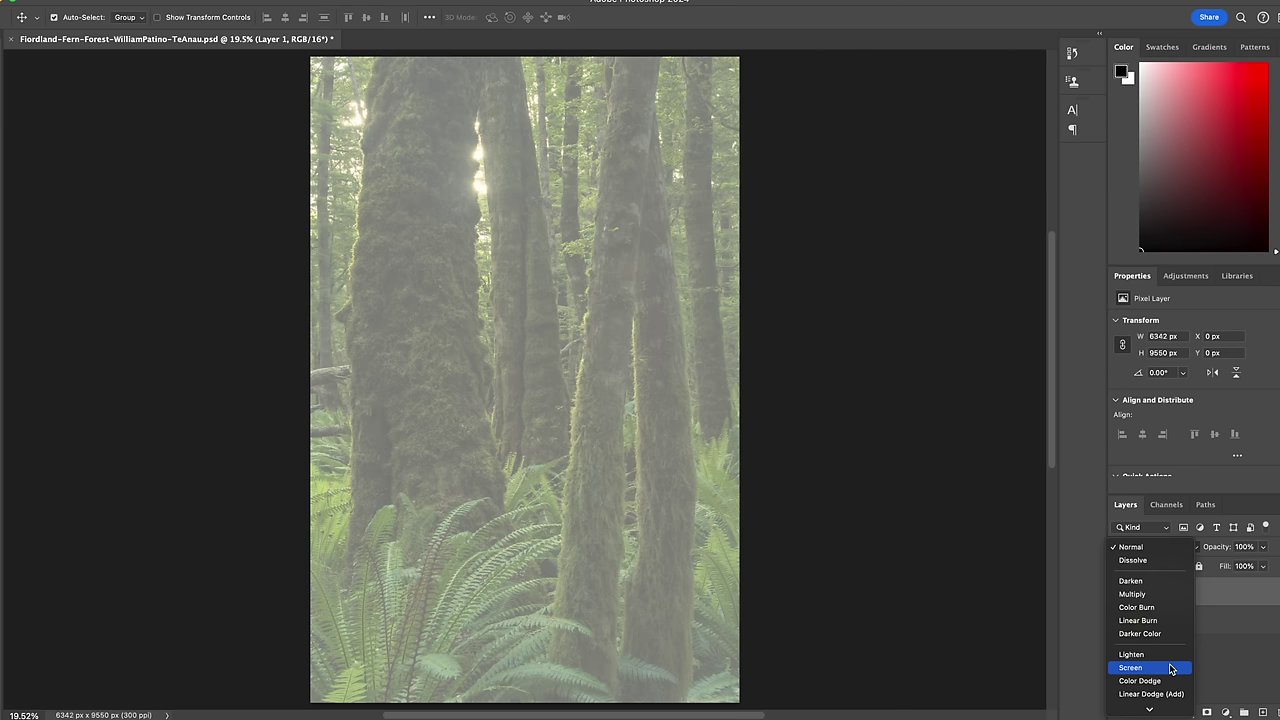
left_click(1171, 668)
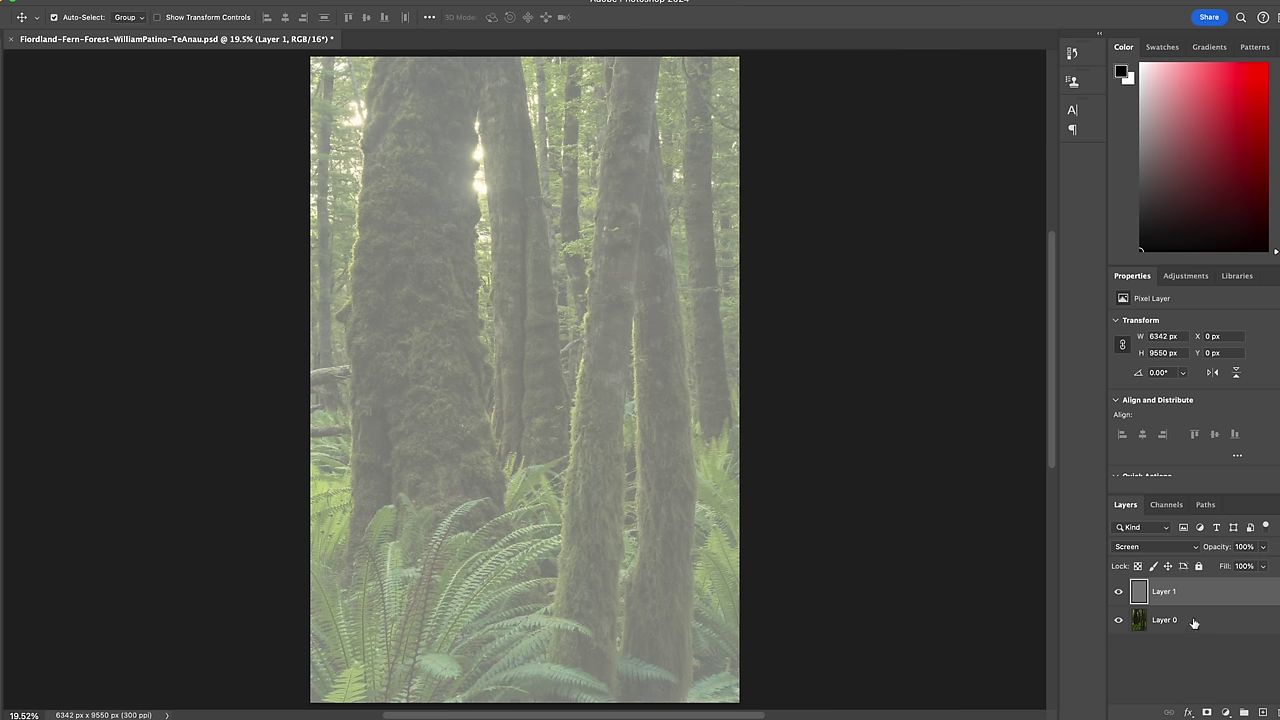
Step: Set the gray layer's opacity to 50% and add a white layer mask to it
left_click(1262, 566)
left_click_drag(1262, 566, 1233, 567)
left_click_drag(1233, 567, 1232, 567)
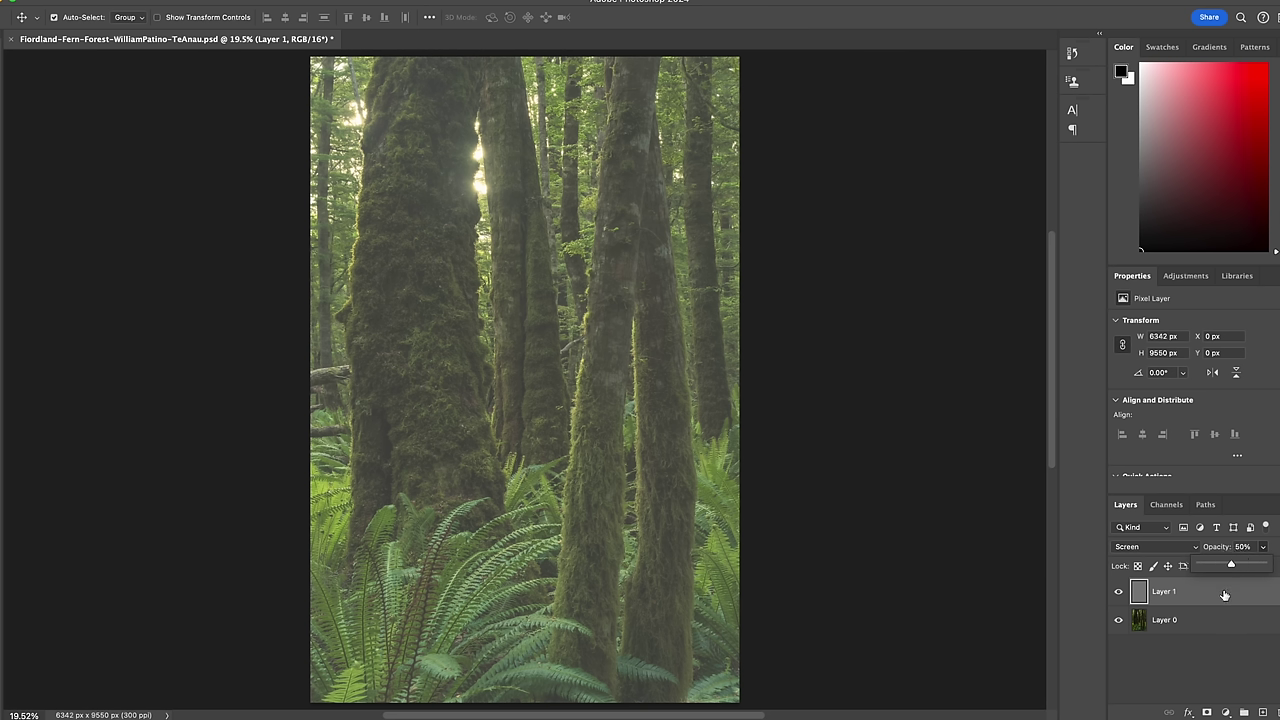
left_click(1224, 595)
left_click(1207, 712)
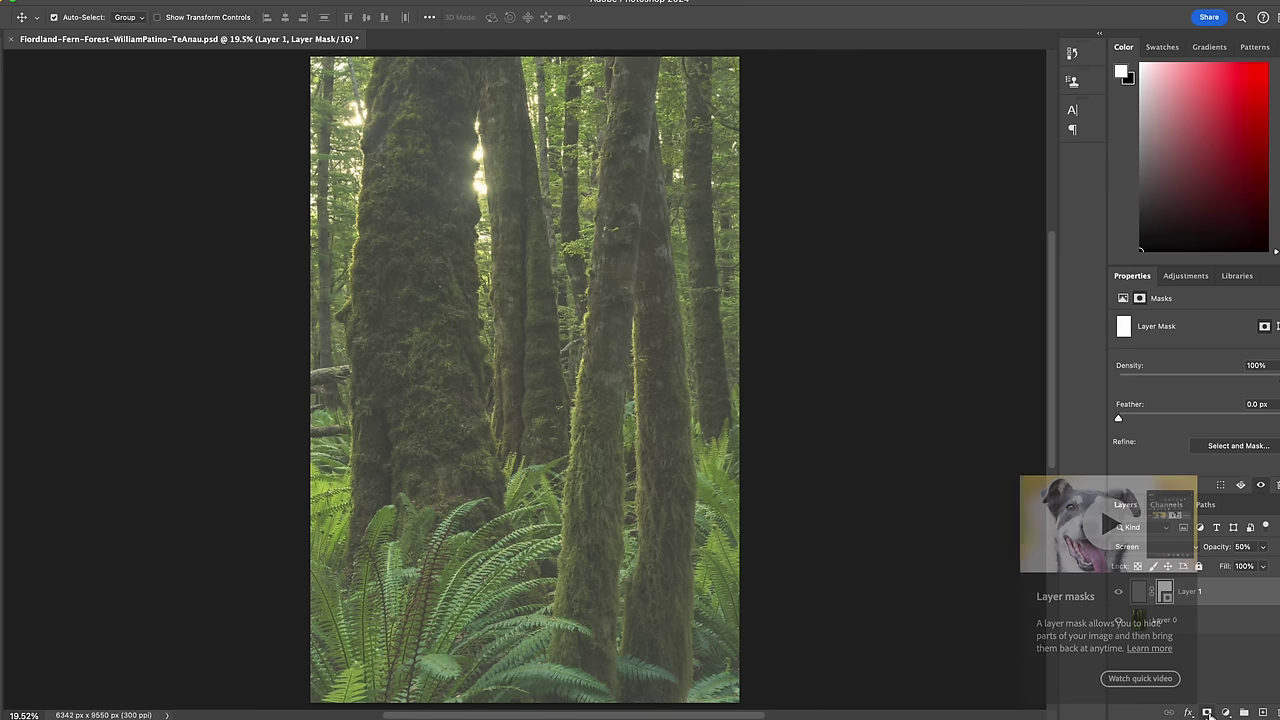
Step: Invert Layer 1's layer mask to solid black so the gray brightening is hidden
left_click(1242, 604)
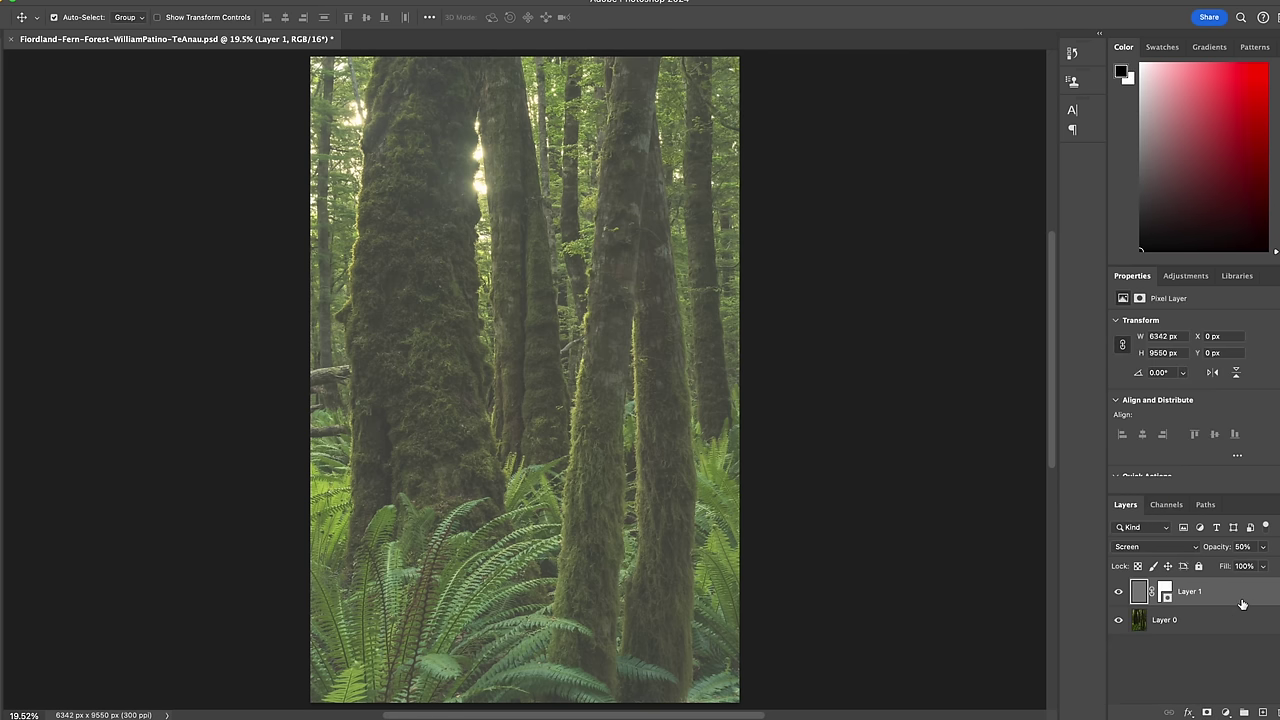
left_click(1165, 593)
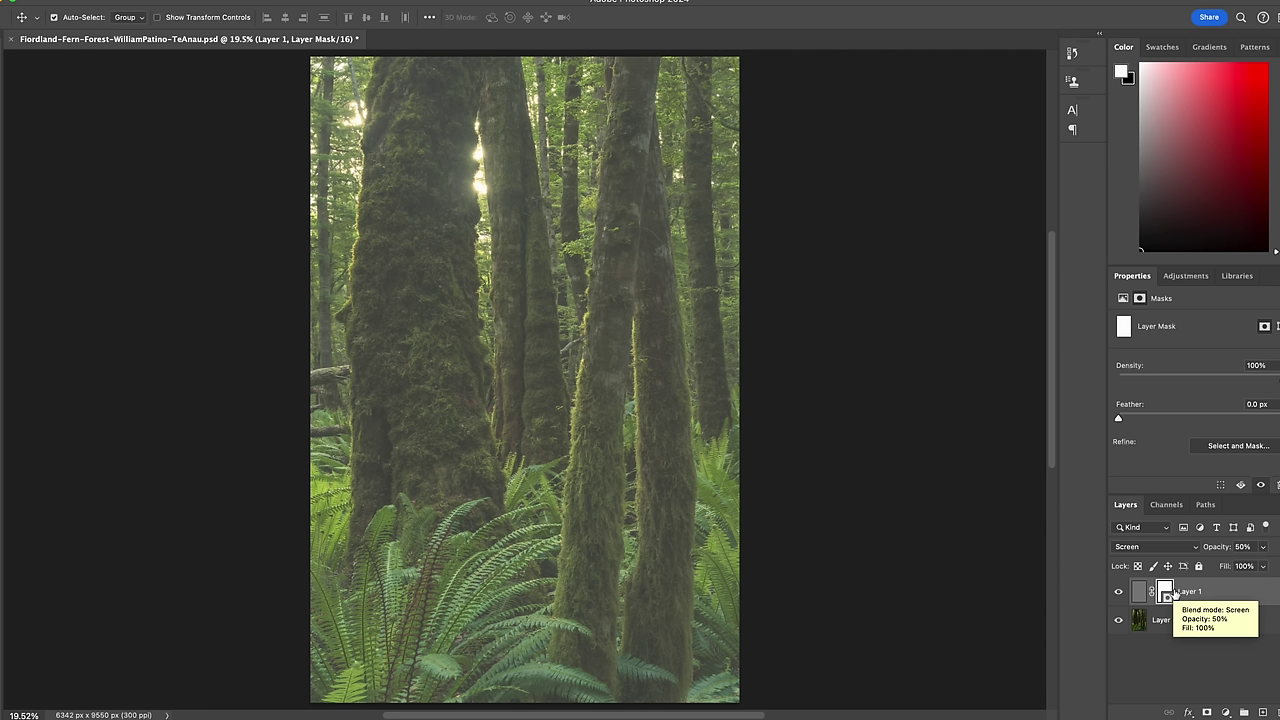
key("super")
key("super+i")
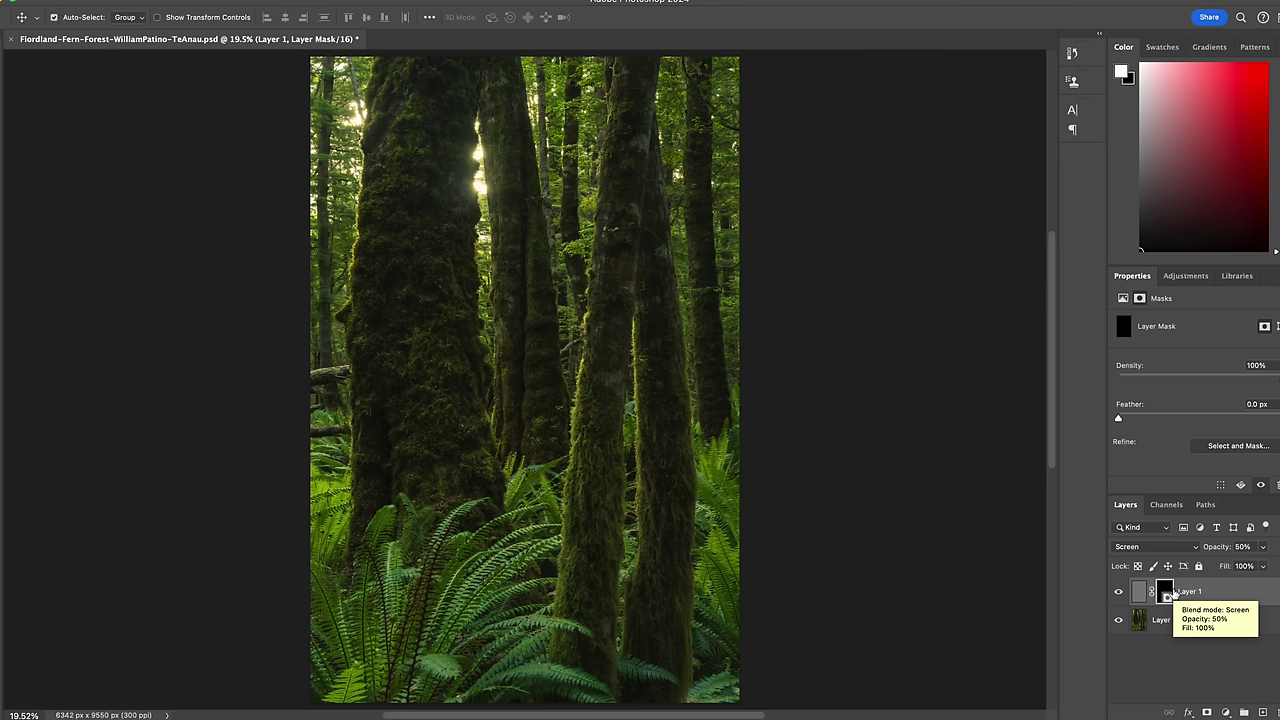
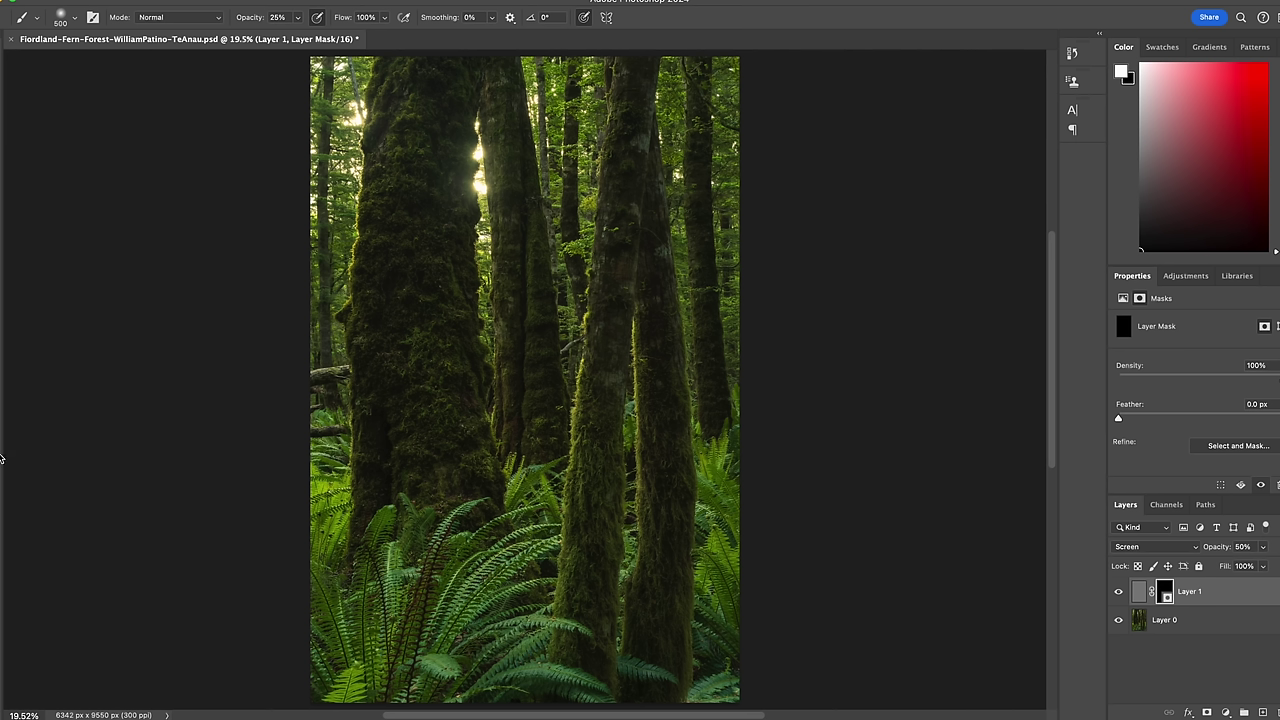
Step: Paint white on the mask over the far-right background trees with a soft 1900 px brush at 25% opacity
key("x")
key("x")
key("bracketright")
key("bracketright")
key("bracketright")
key("bracketright")
key("bracketright")
key("bracketright")
key("bracketright")
key("bracketright")
key("bracketright")
key("bracketright")
key("bracketright")
key("bracketright")
key("bracketright")
key("bracketright")
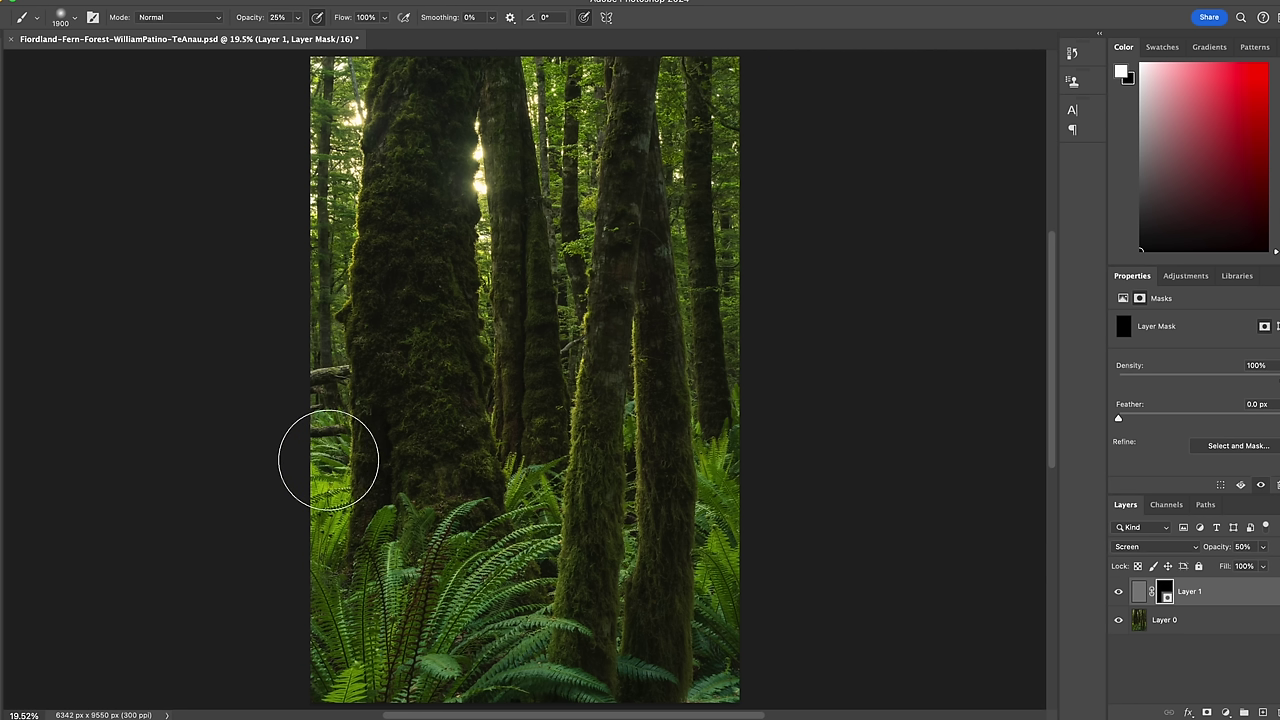
key("bracketright")
key("bracketleft")
key("bracketleft")
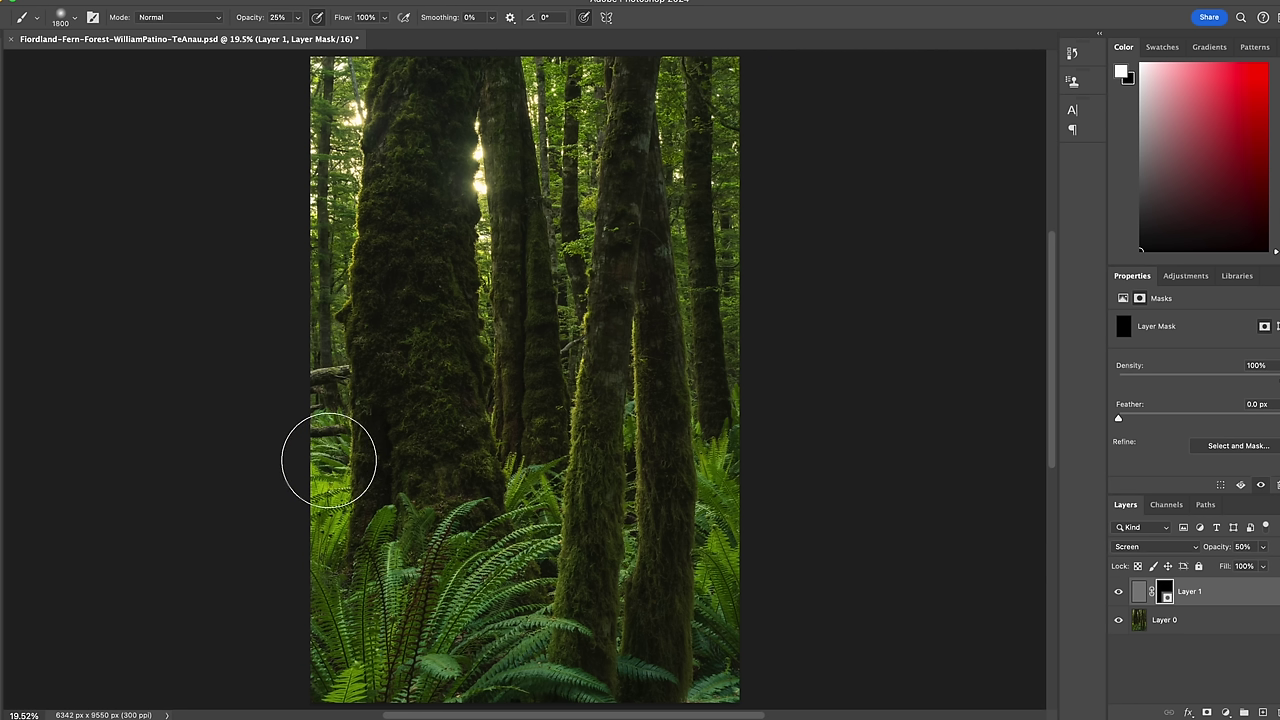
key("bracketright")
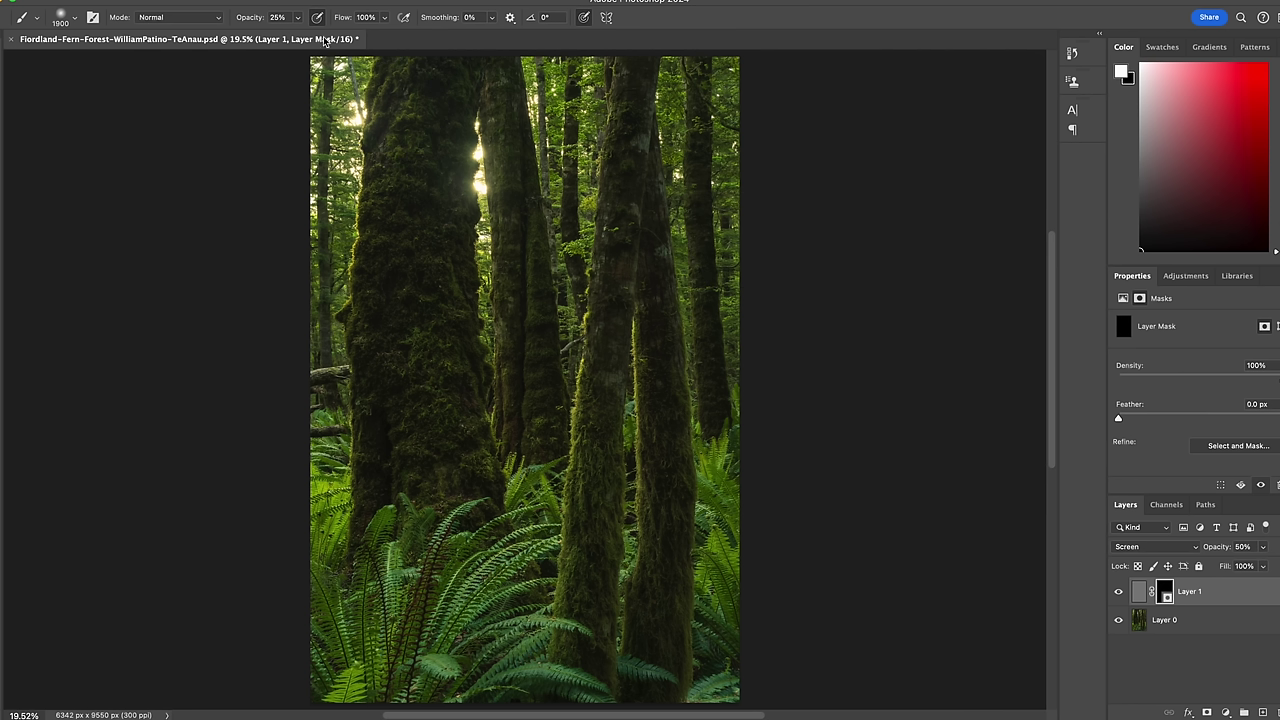
left_click(299, 20)
left_click_drag(296, 34, 297, 36)
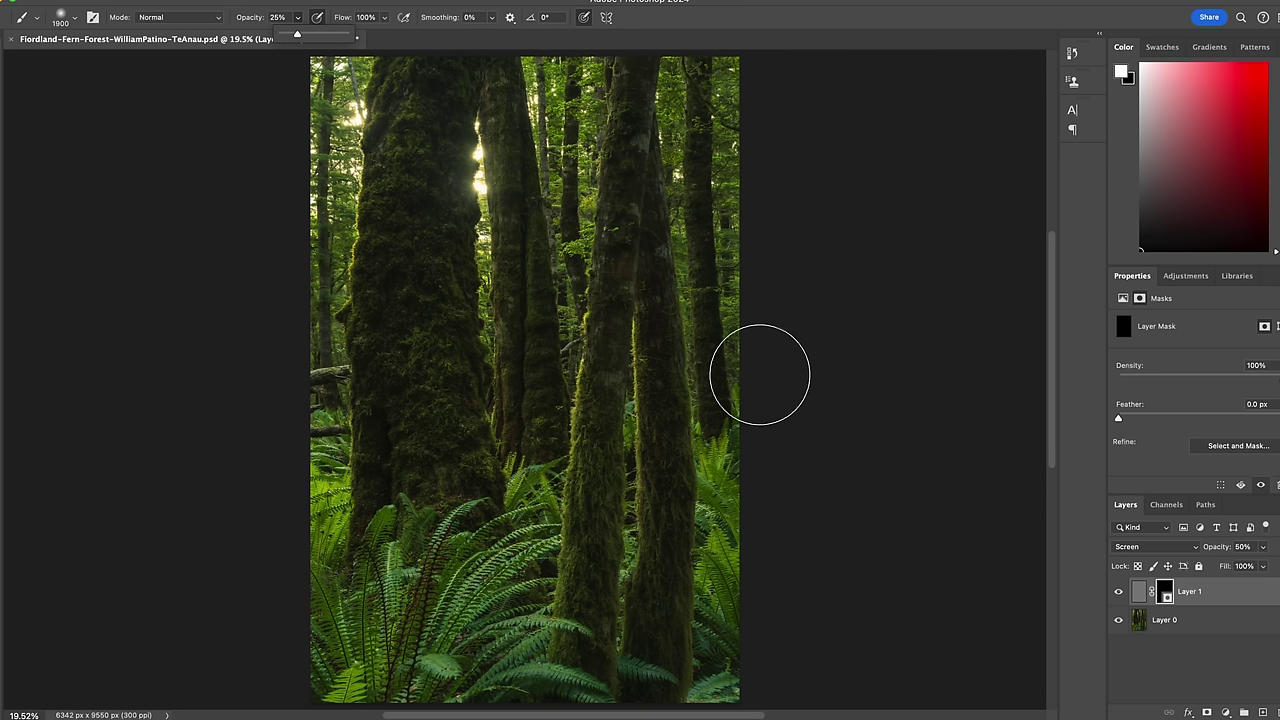
left_click(751, 402)
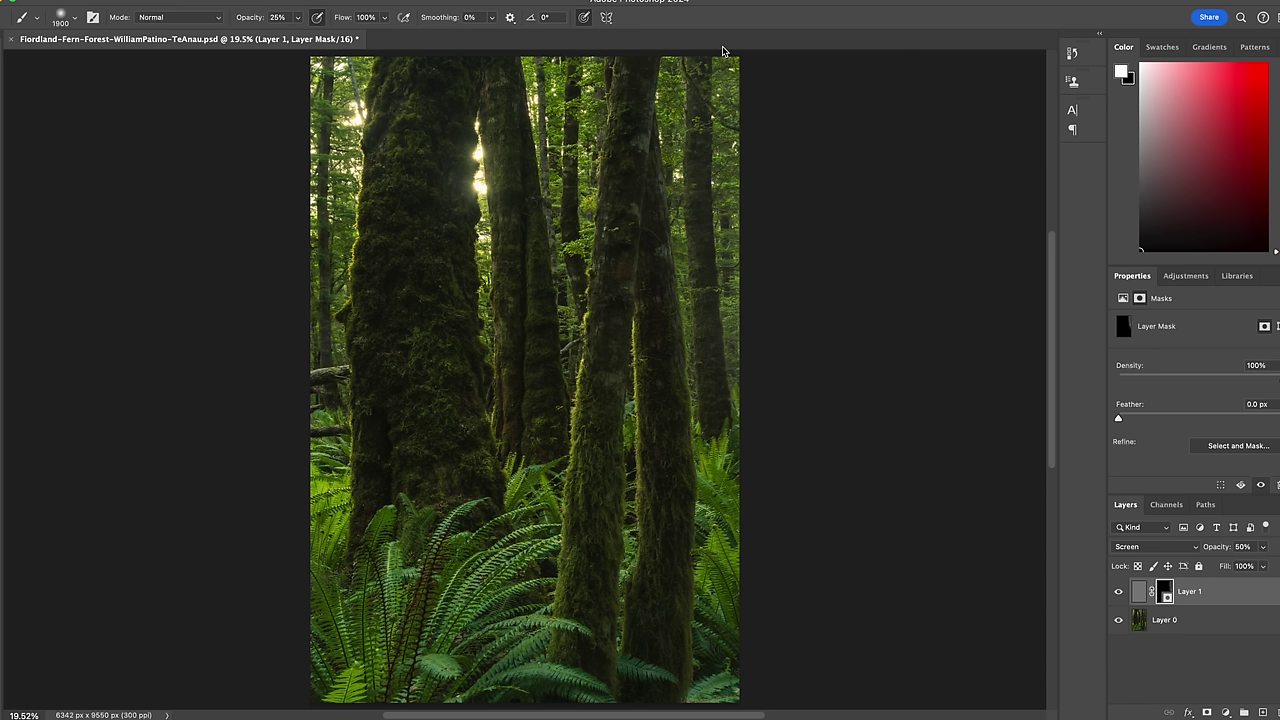
Step: Paint white over the background between the middle and front trunks, reducing the brush to 1000, 800 and 300 px
key("bracketleft")
key("bracketleft")
key("bracketleft")
key("bracketleft")
key("bracketleft")
key("bracketleft")
key("bracketleft")
key("bracketleft")
key("bracketleft")
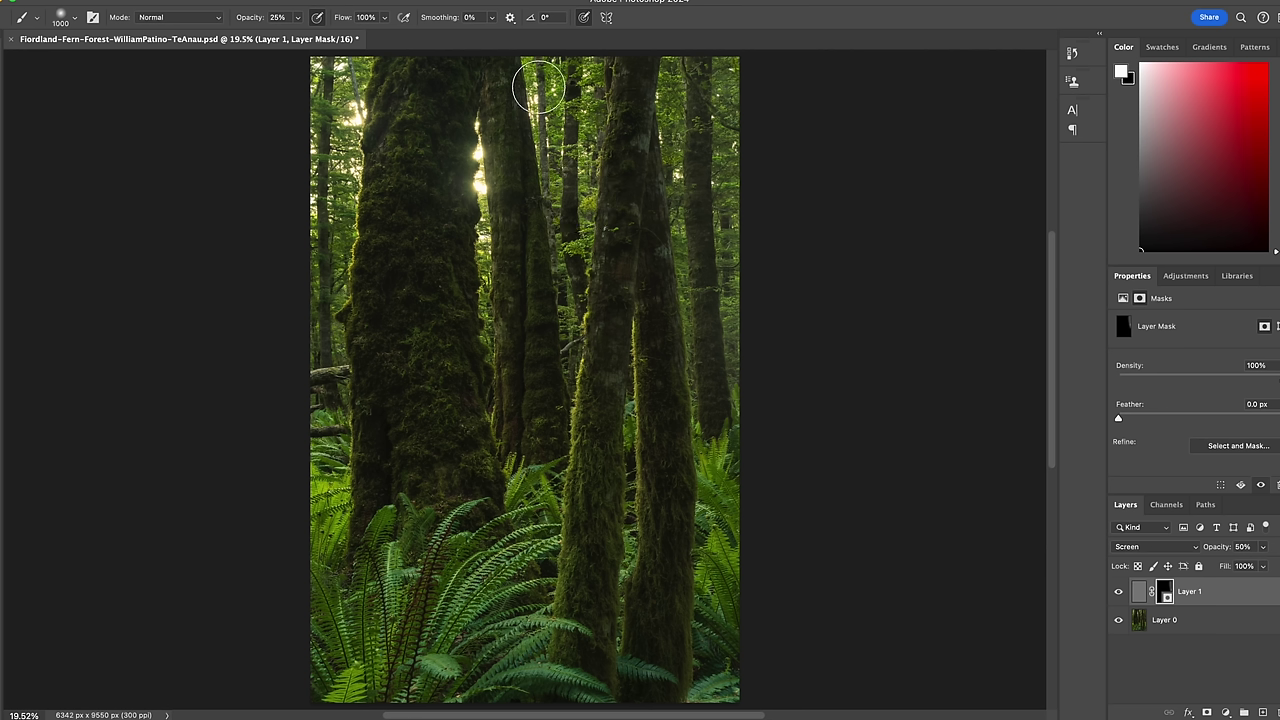
key("bracketleft")
key("bracketleft")
key("bracketleft")
key("bracketleft")
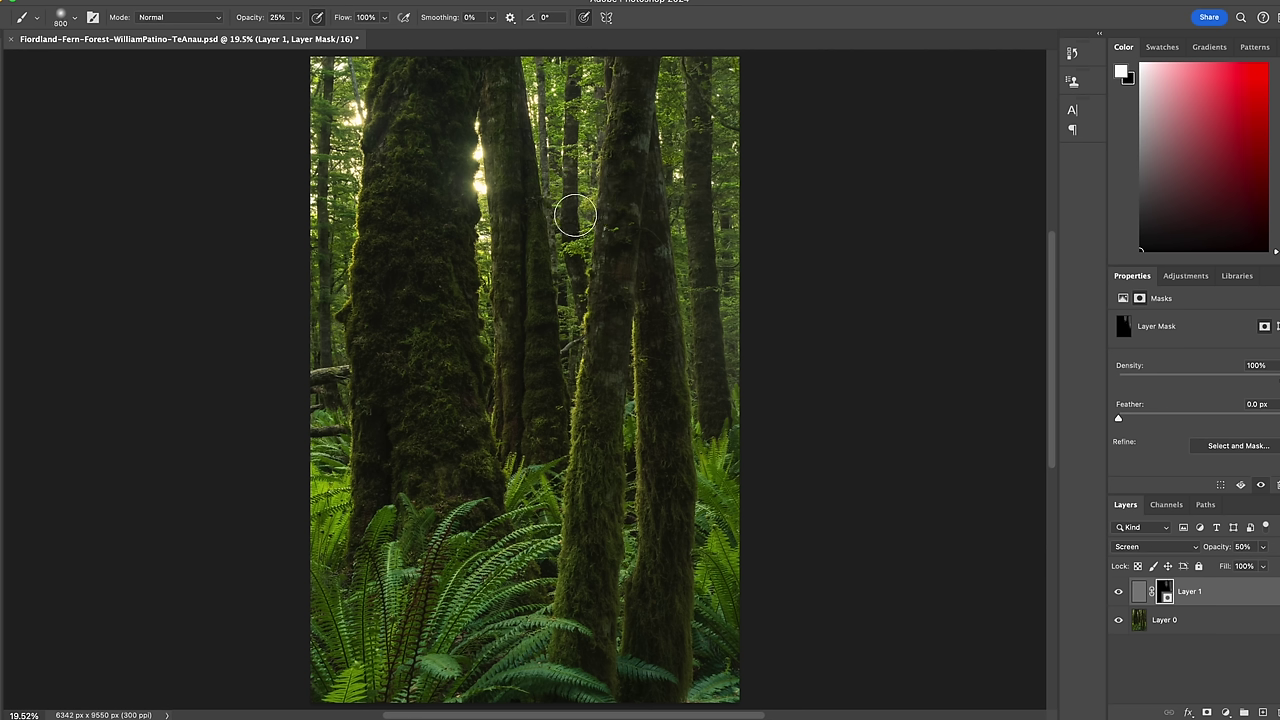
key("bracketleft")
key("bracketleft")
key("bracketleft")
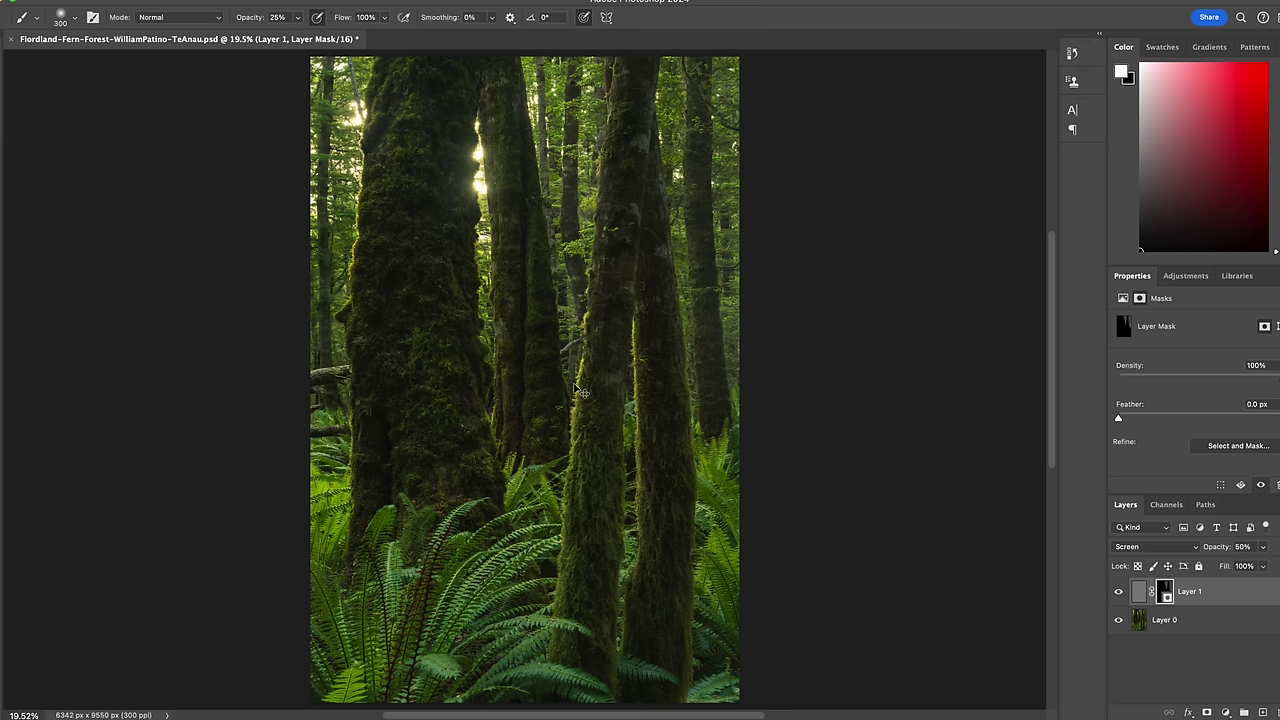
Step: Paint white on the mask in the narrow gap between the two front trunks with a soft 125 px brush
scroll(578, 390, "up", 5)
left_click_drag(571, 380, 446, 572)
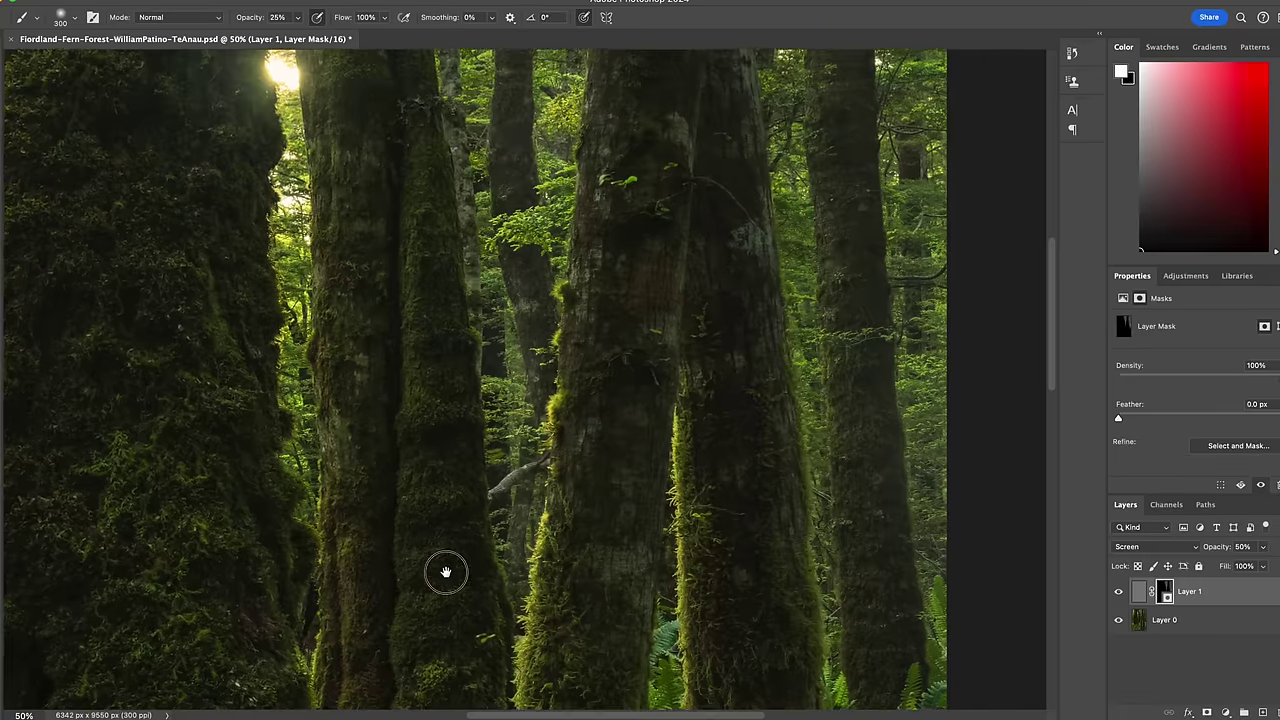
right_click(575, 337)
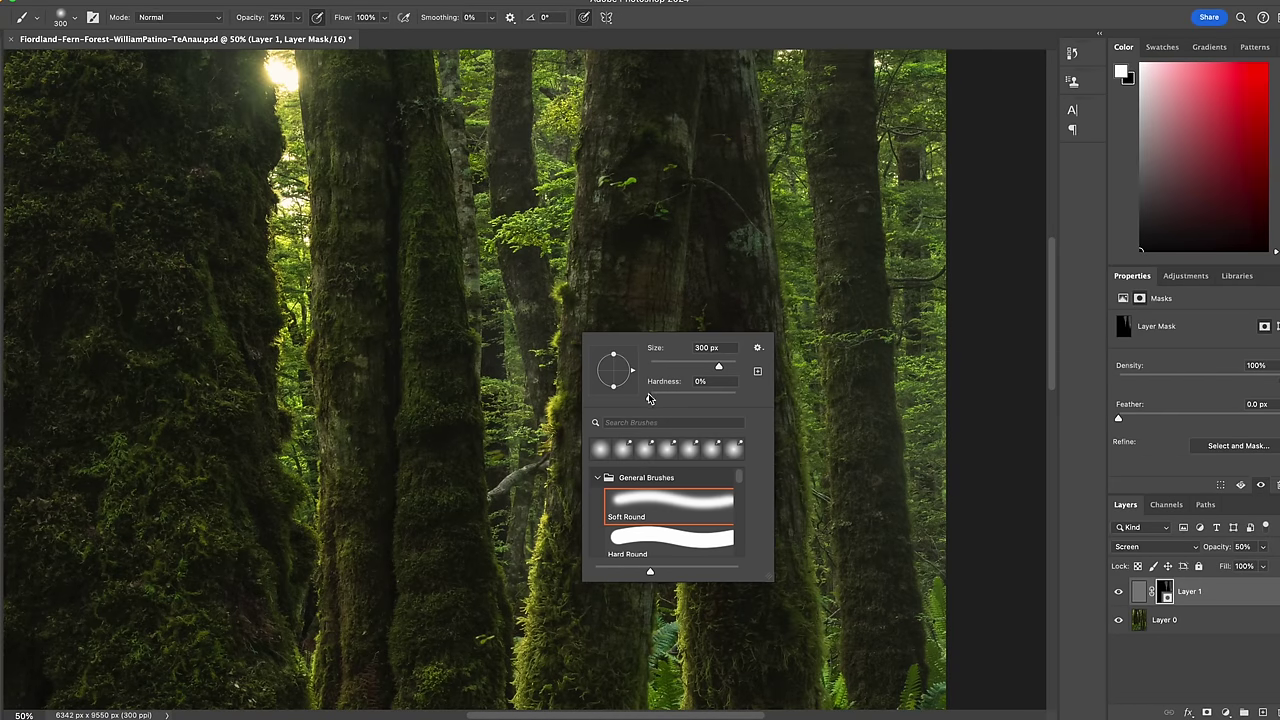
left_click(1165, 591)
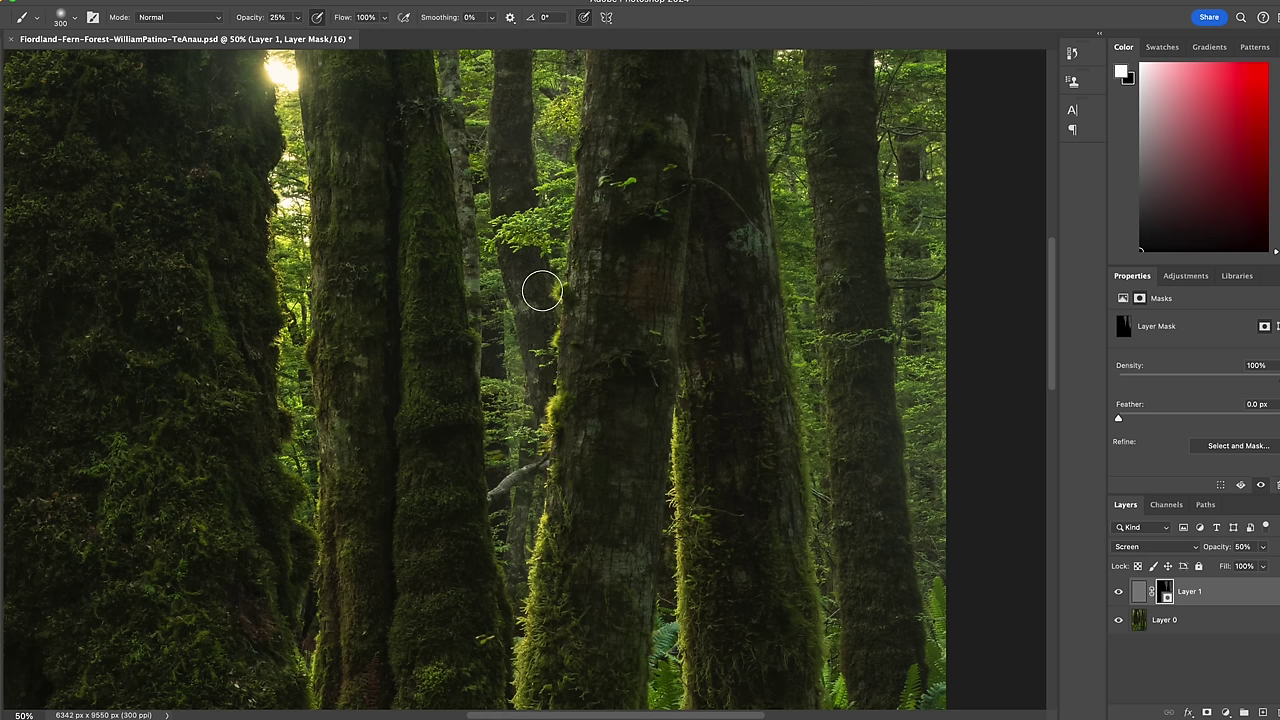
scroll(654, 381, "down", 5)
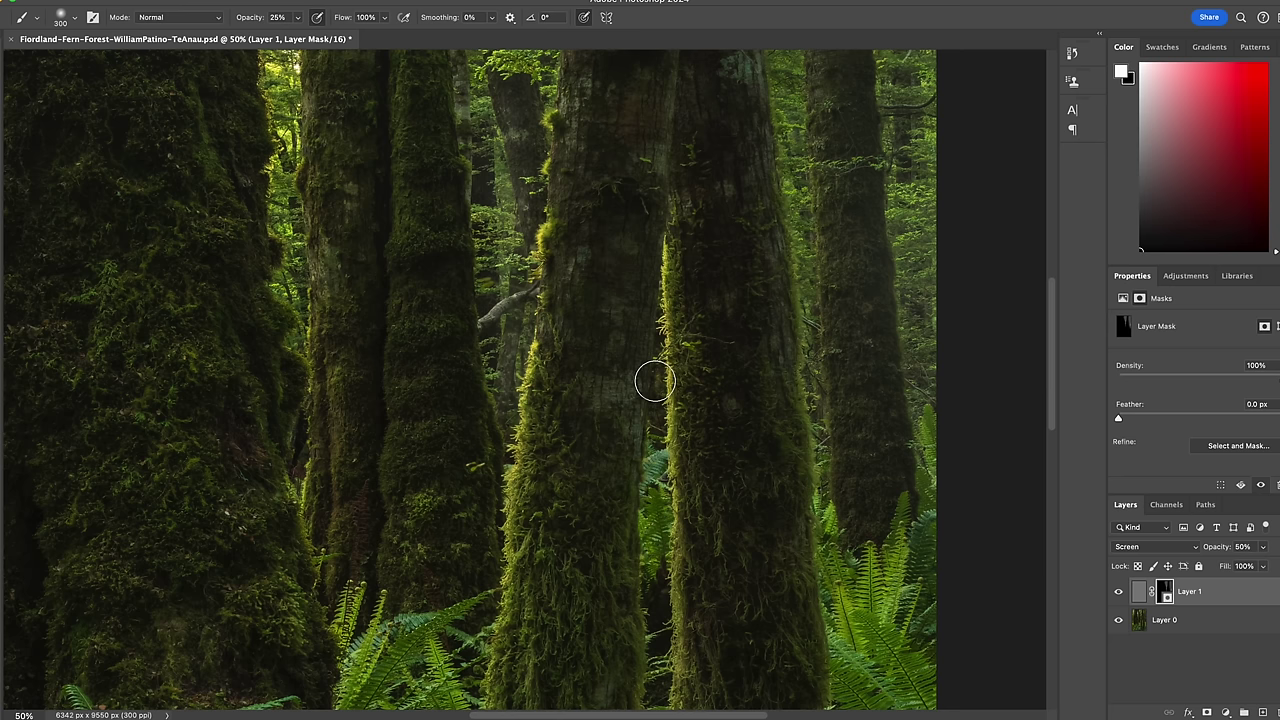
key("bracketleft")
key("bracketleft")
key("bracketleft")
key("bracketleft")
key("bracketleft")
mouse_move(658, 327)
left_mouse_down()
mouse_move(660, 316)
mouse_move(655, 435)
mouse_move(654, 422)
left_mouse_up()
Step: Paint white along the gap between the large mossy trunk and its neighbouring trunk with a 200 px brush
scroll(654, 418, "left", 3)
scroll(654, 418, "up", 1)
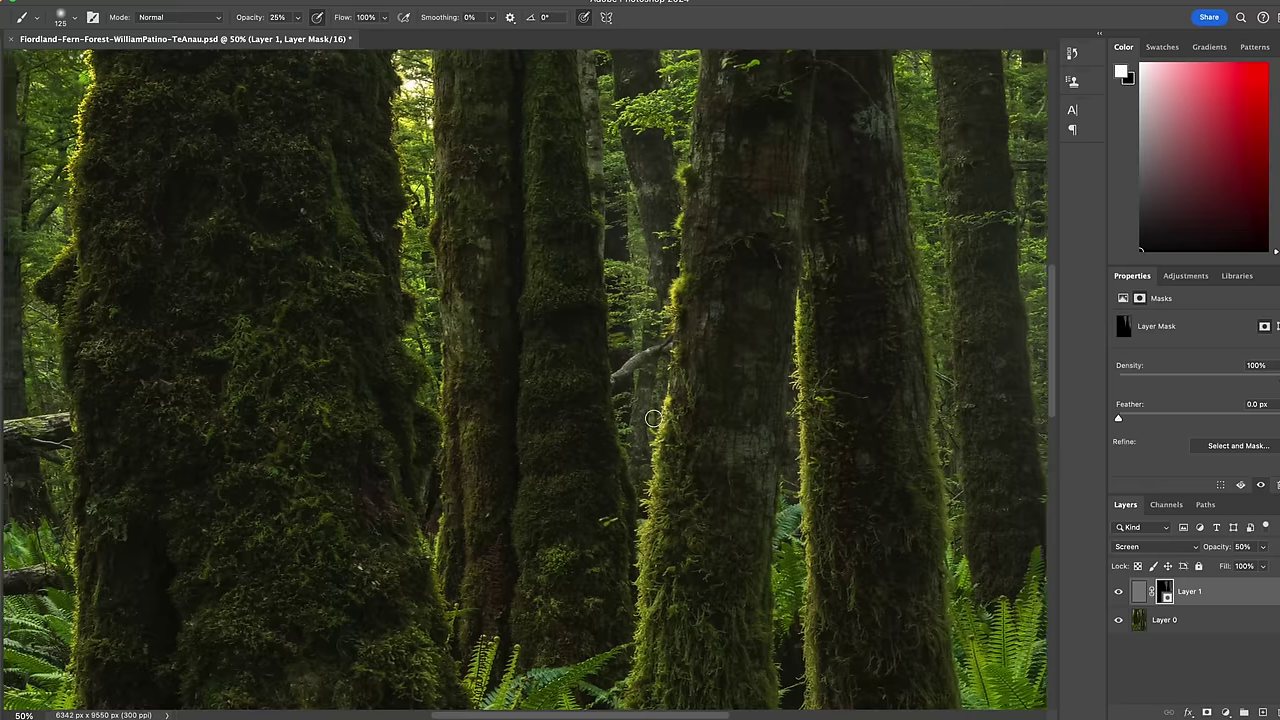
key("bracketright")
key("bracketright")
key("bracketright")
mouse_move(440, 362)
left_mouse_down()
mouse_move(413, 346)
mouse_move(425, 346)
mouse_move(430, 273)
mouse_move(412, 210)
left_mouse_up()
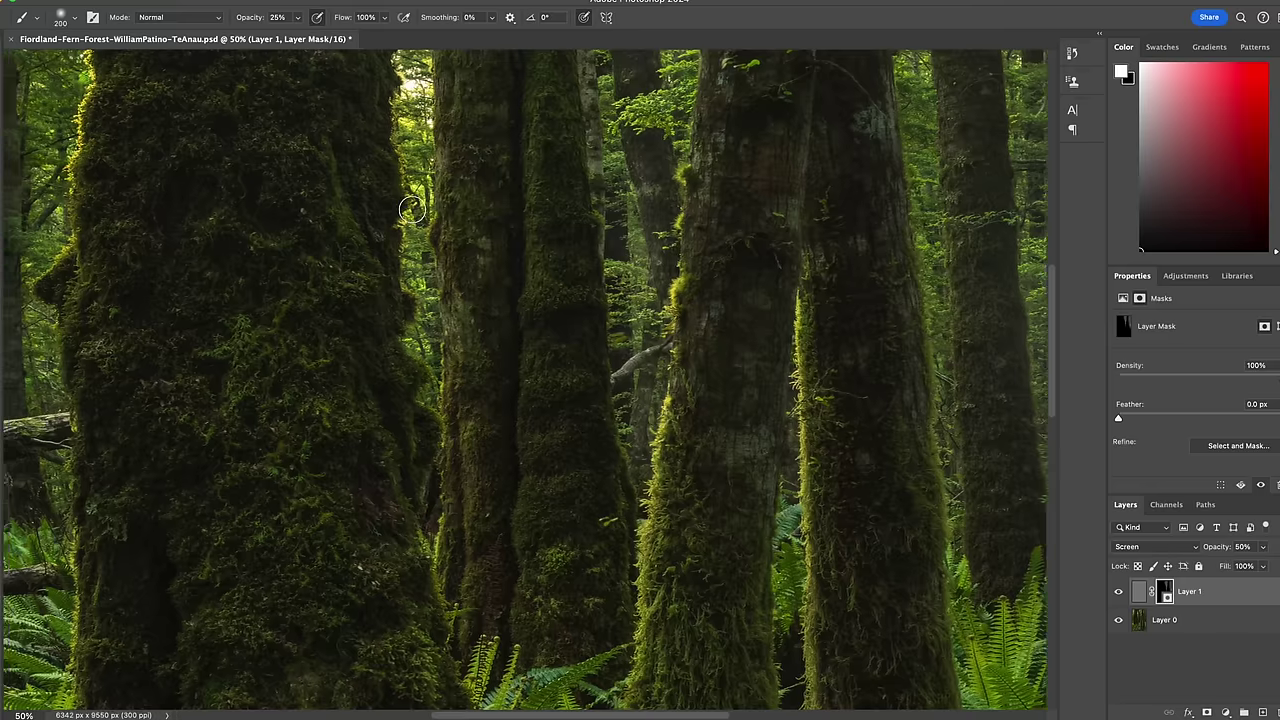
Step: Brighten the background beside the large mossy trunk on the mask using a 400 px brush
key("space")
key("super+minus")
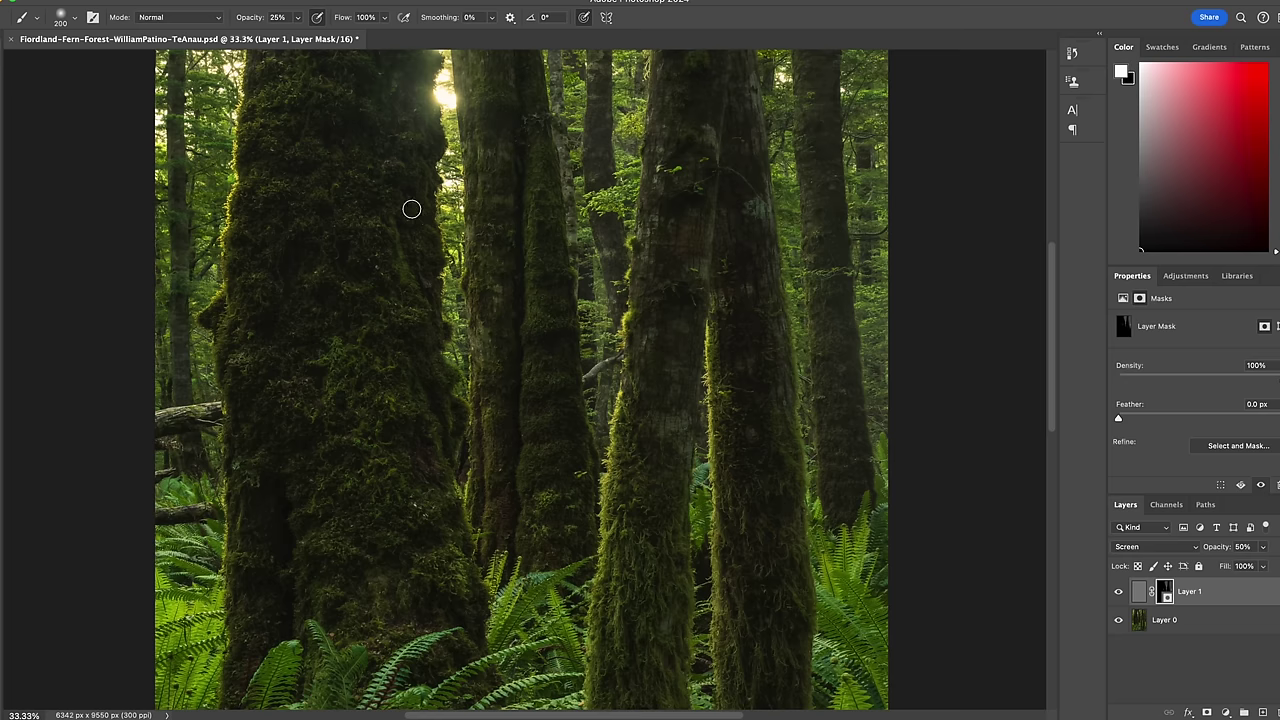
key("bracketright")
key("bracketright")
key("bracketright")
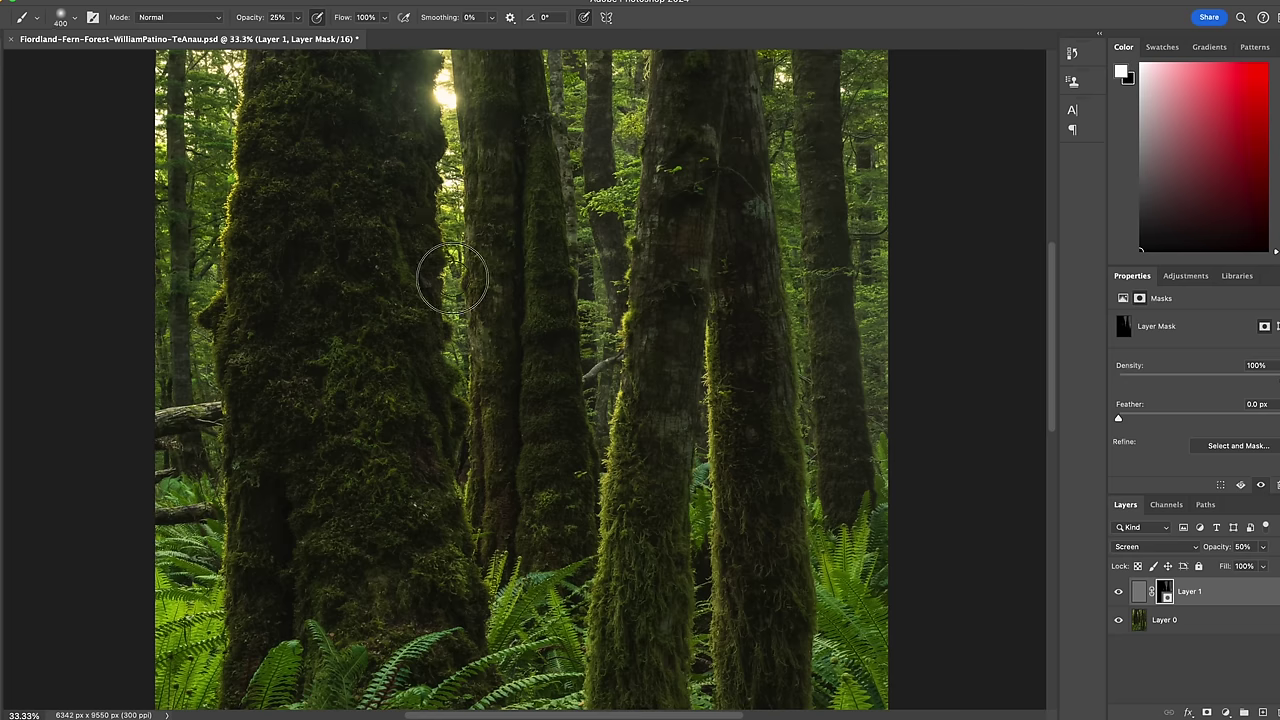
right_click(450, 210)
key("Escape")
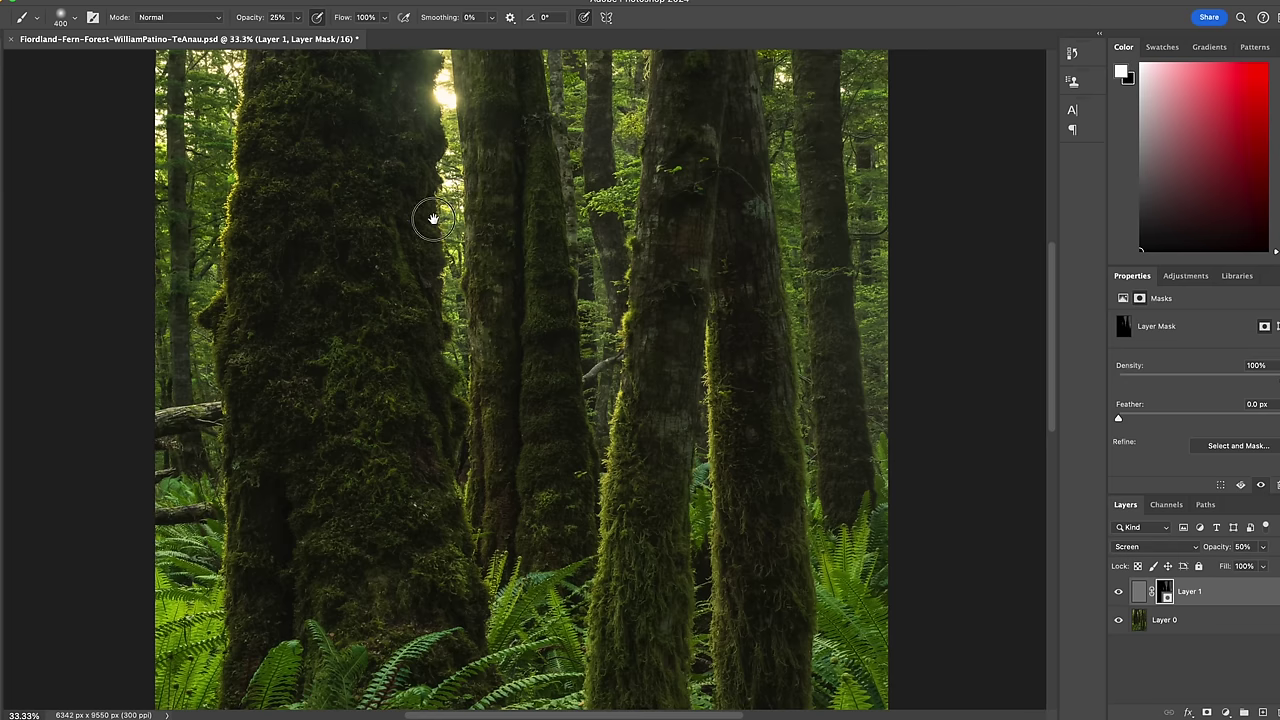
left_click_drag(429, 214, 433, 447)
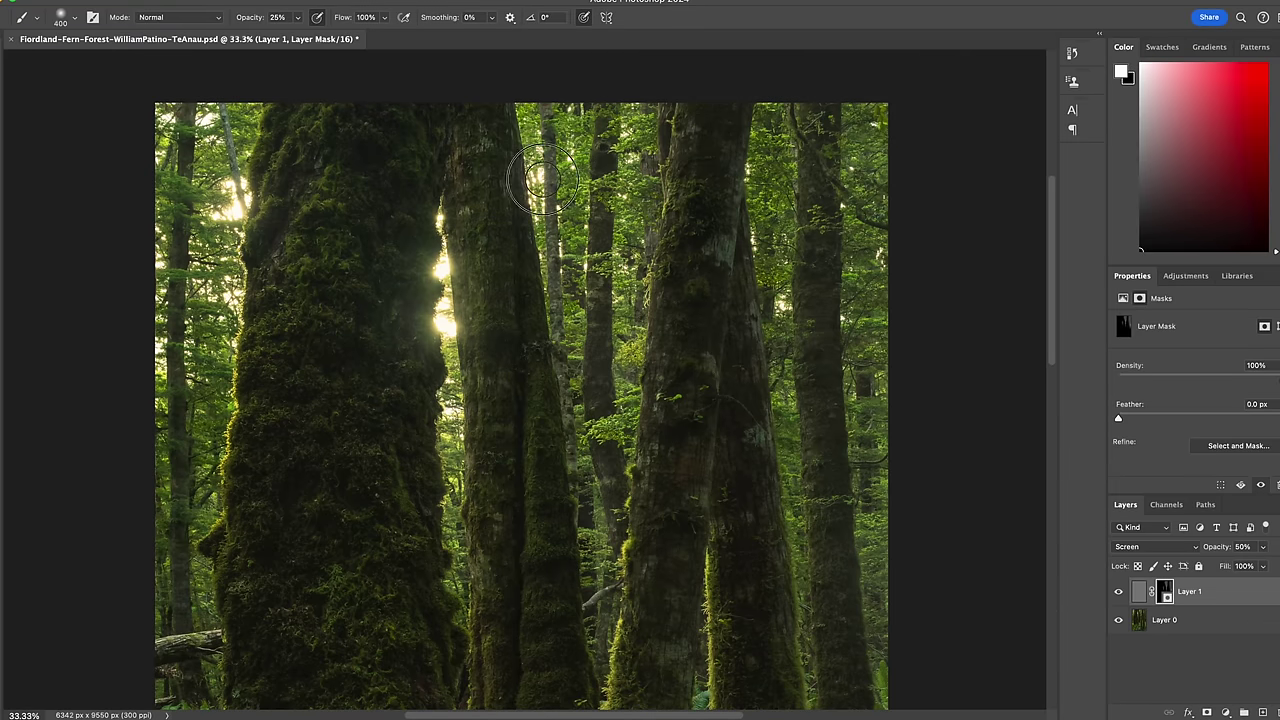
Step: Paint white over the background trees to the left of the large mossy trunk with a 900 px brush
key("bracketright")
key("bracketright")
key("bracketright")
key("bracketright")
key("bracketright")
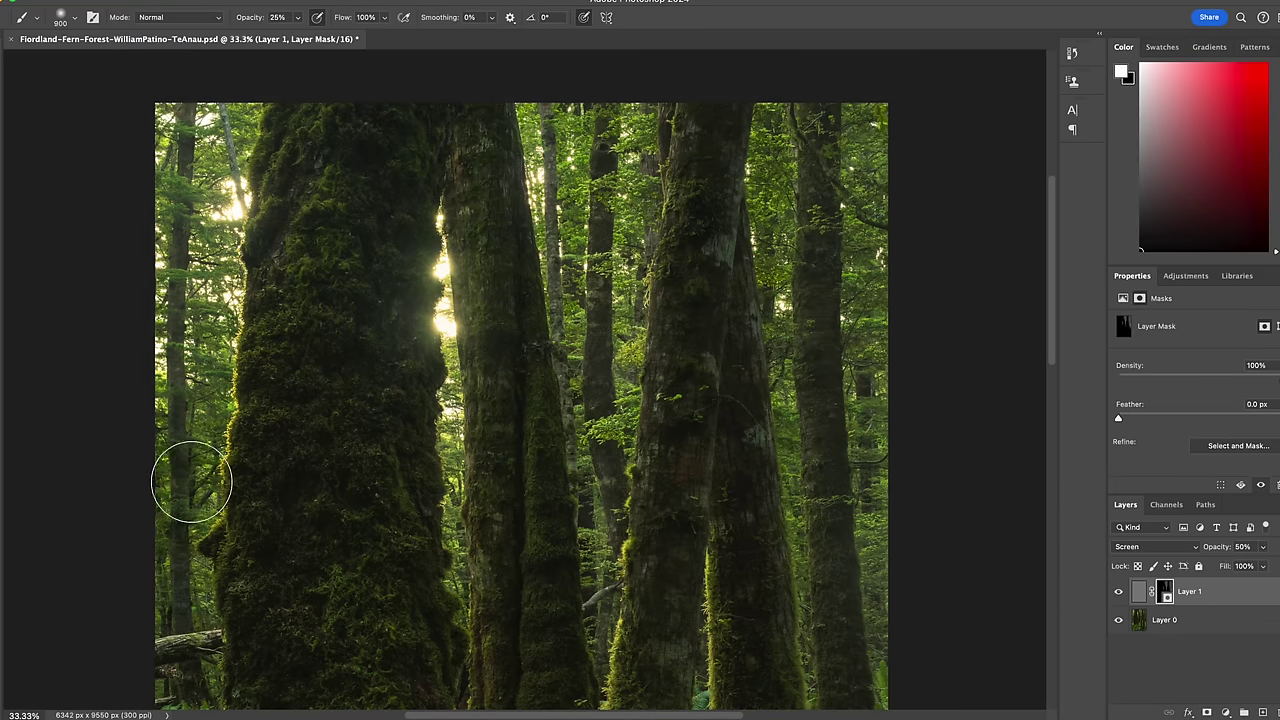
left_click_drag(184, 572, 195, 375)
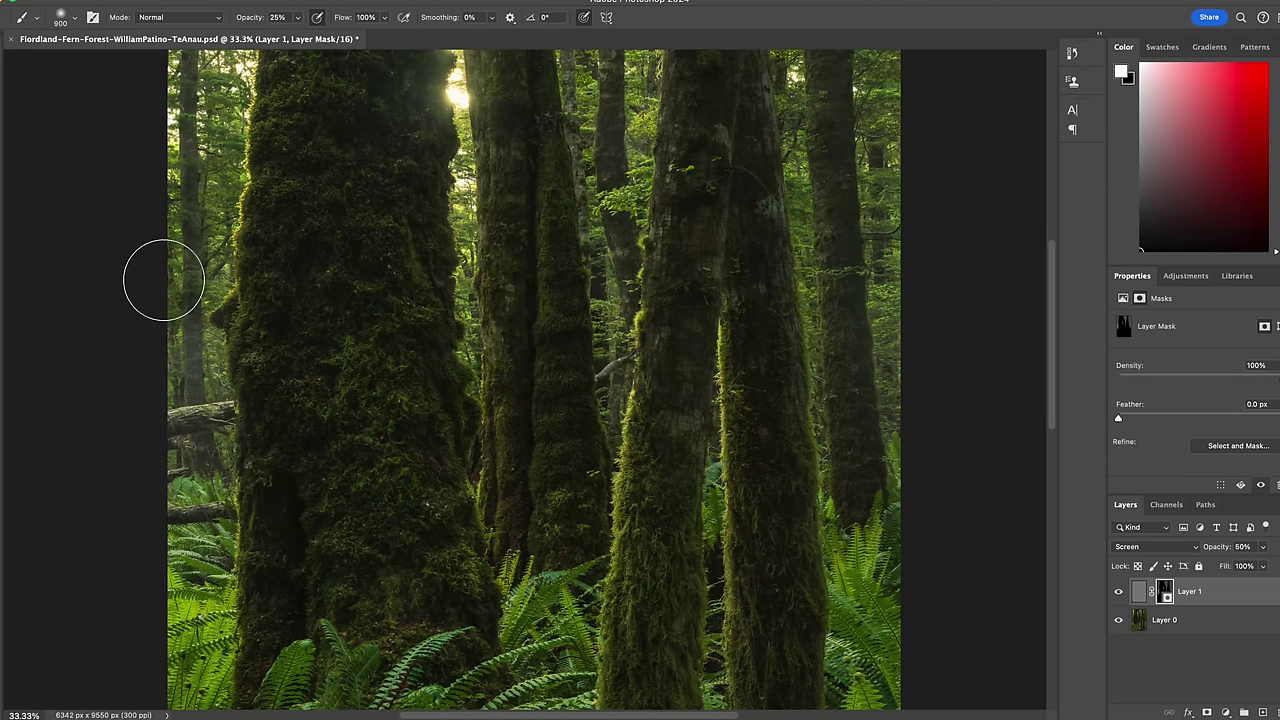
left_click_drag(187, 191, 176, 276)
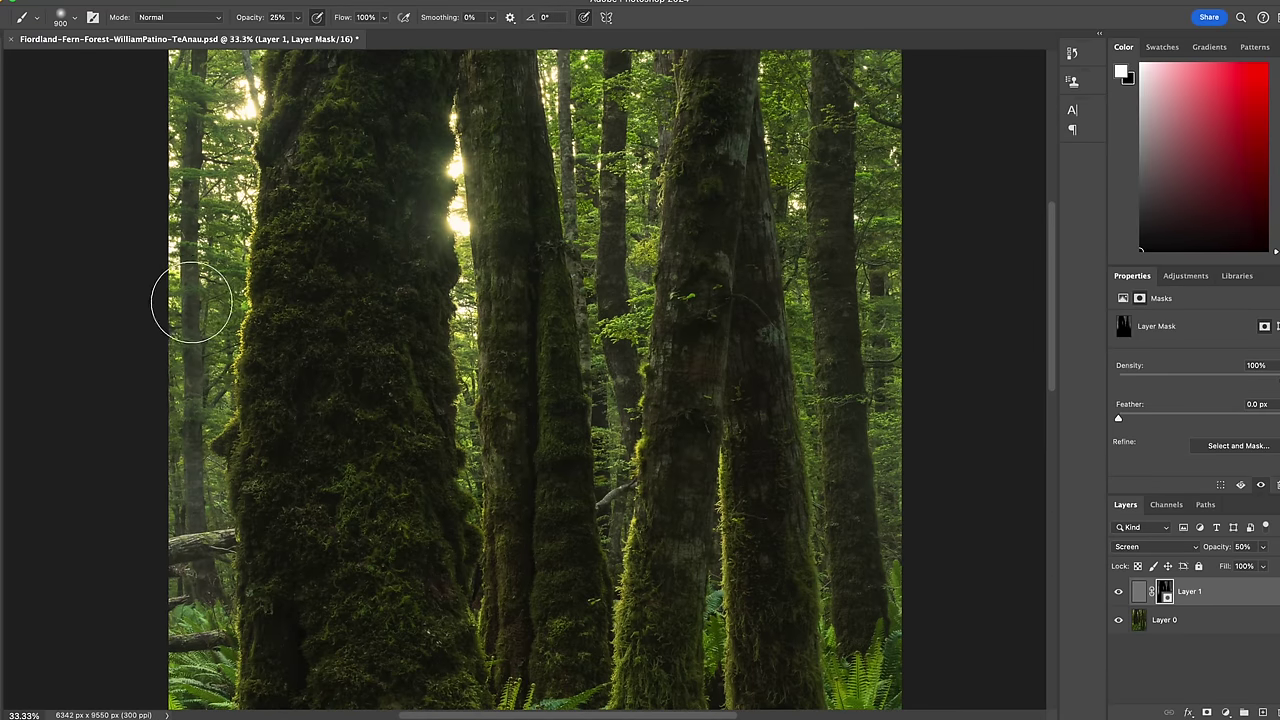
left_click_drag(193, 113, 196, 237)
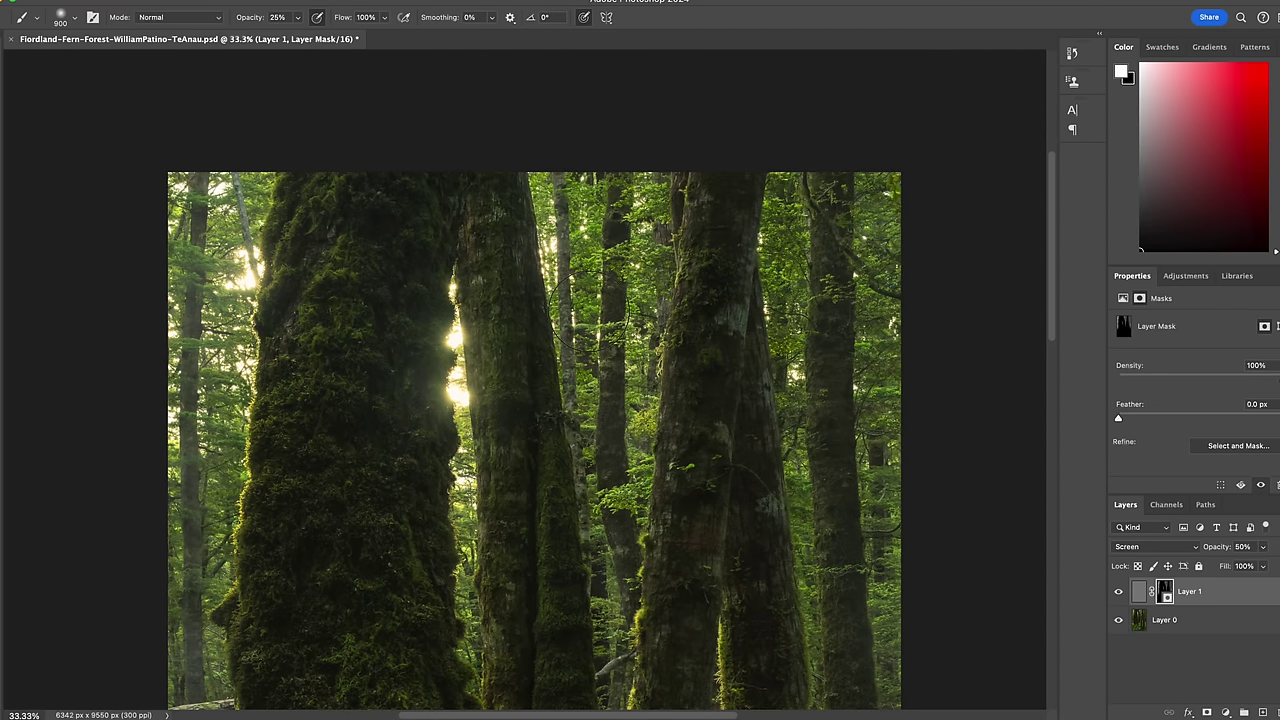
Step: Touch up the mask around the sunlit gap and between the middle trunks with 700 px and 300 px brushes
key("bracketright")
scroll(595, 321, "down", 3)
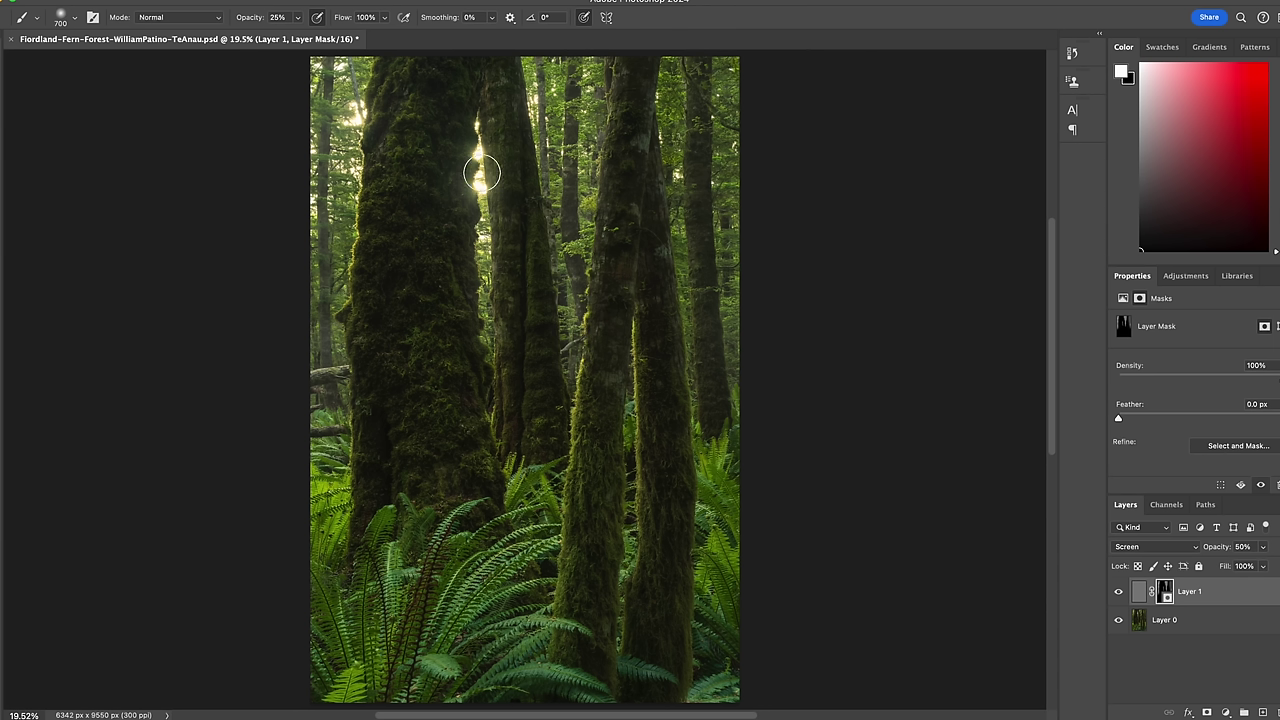
key("bracketleft")
key("bracketleft")
key("bracketleft")
key("bracketleft")
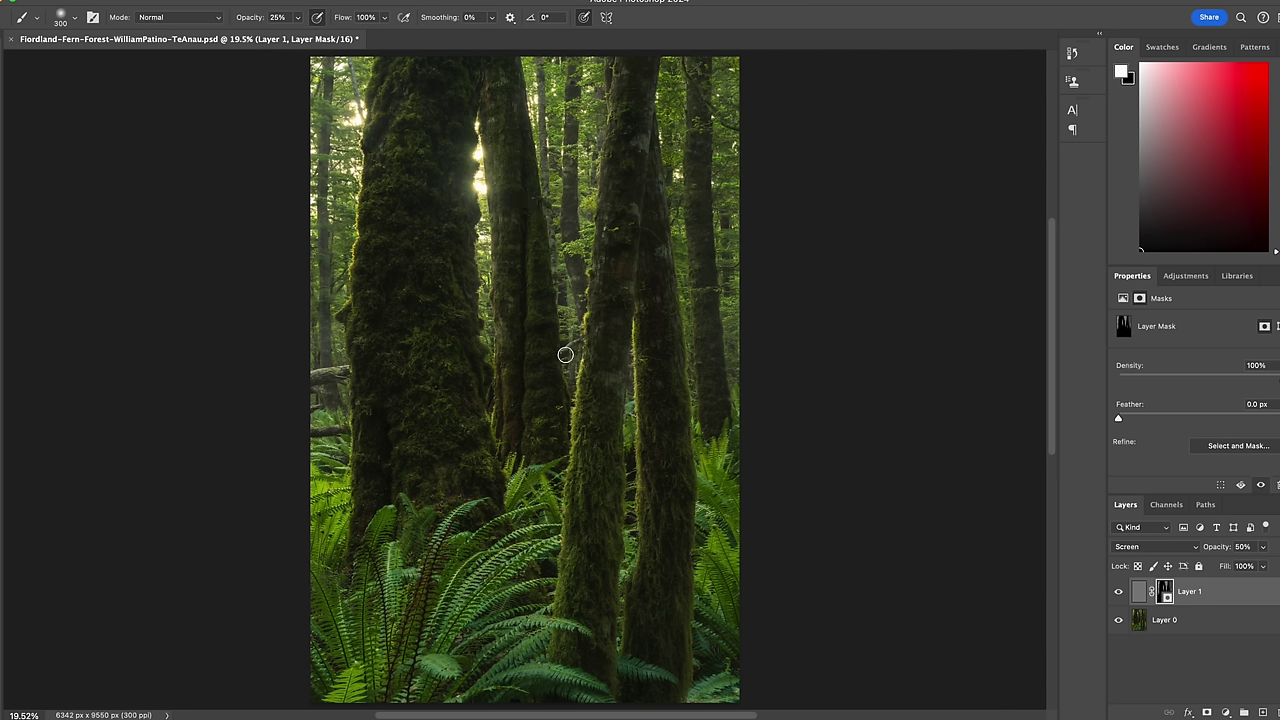
Step: Paint lightly from the upper central trunks down to the ferns with a 1600 px brush at 10% opacity
key("bracketright")
key("bracketright")
key("bracketright")
key("bracketright")
key("bracketright")
key("bracketright")
key("bracketright")
key("bracketright")
key("bracketright")
key("bracketright")
key("bracketright")
key("bracketright")
left_click(301, 17)
left_click_drag(298, 37, 288, 37)
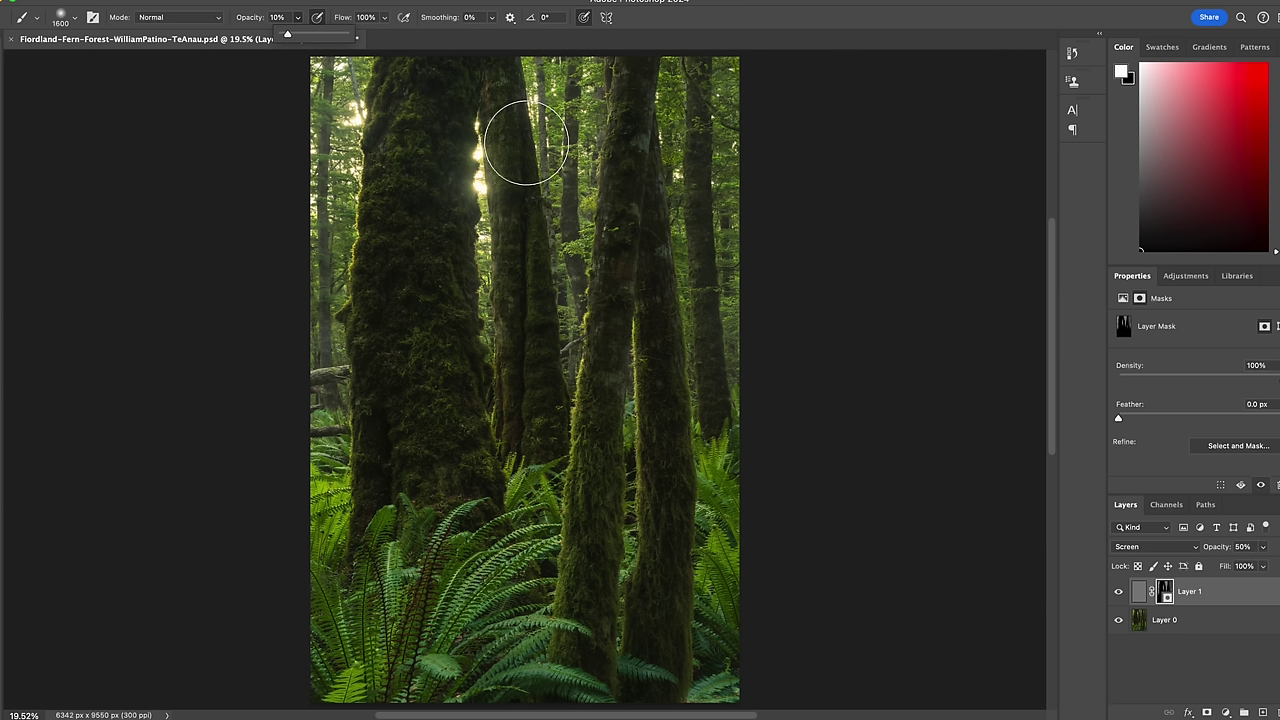
left_click_drag(512, 95, 531, 523)
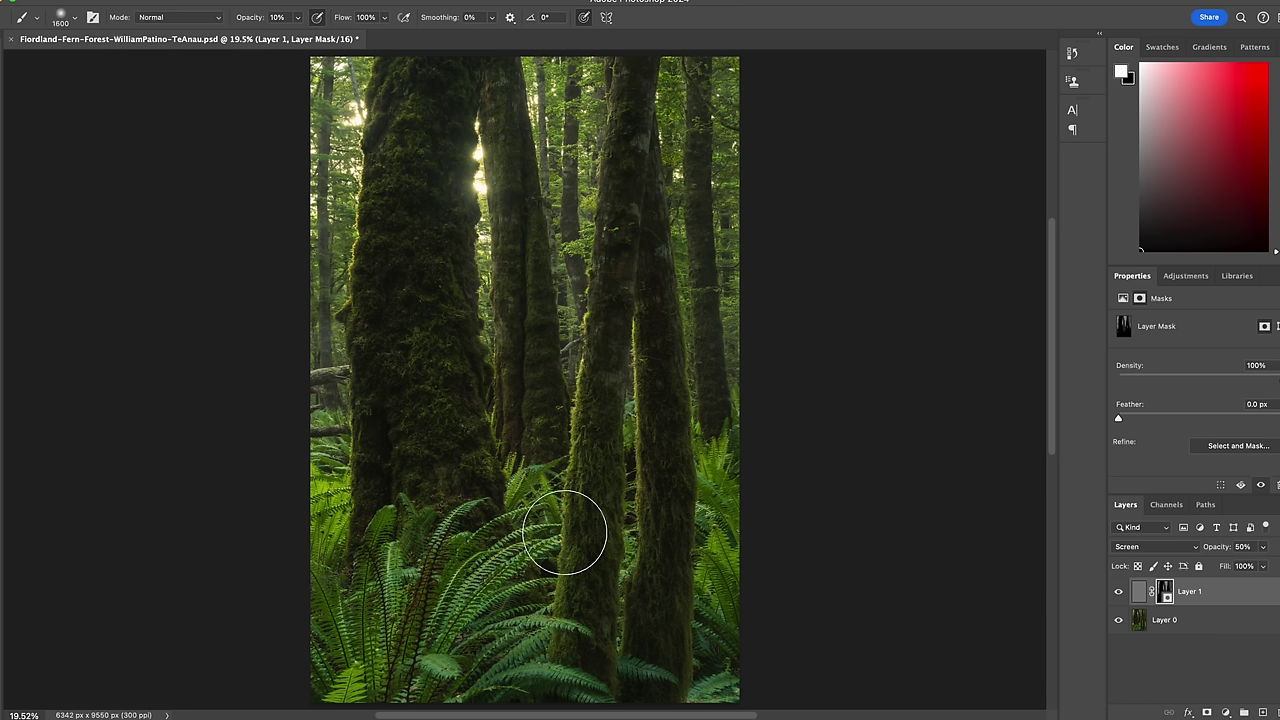
Step: Refine the mask around the front trunk's base and nearby ferns with a 500 px or smaller brush
key("bracketleft")
key("bracketleft")
key("bracketleft")
key("bracketleft")
key("bracketleft")
key("bracketleft")
key("bracketleft")
key("bracketleft")
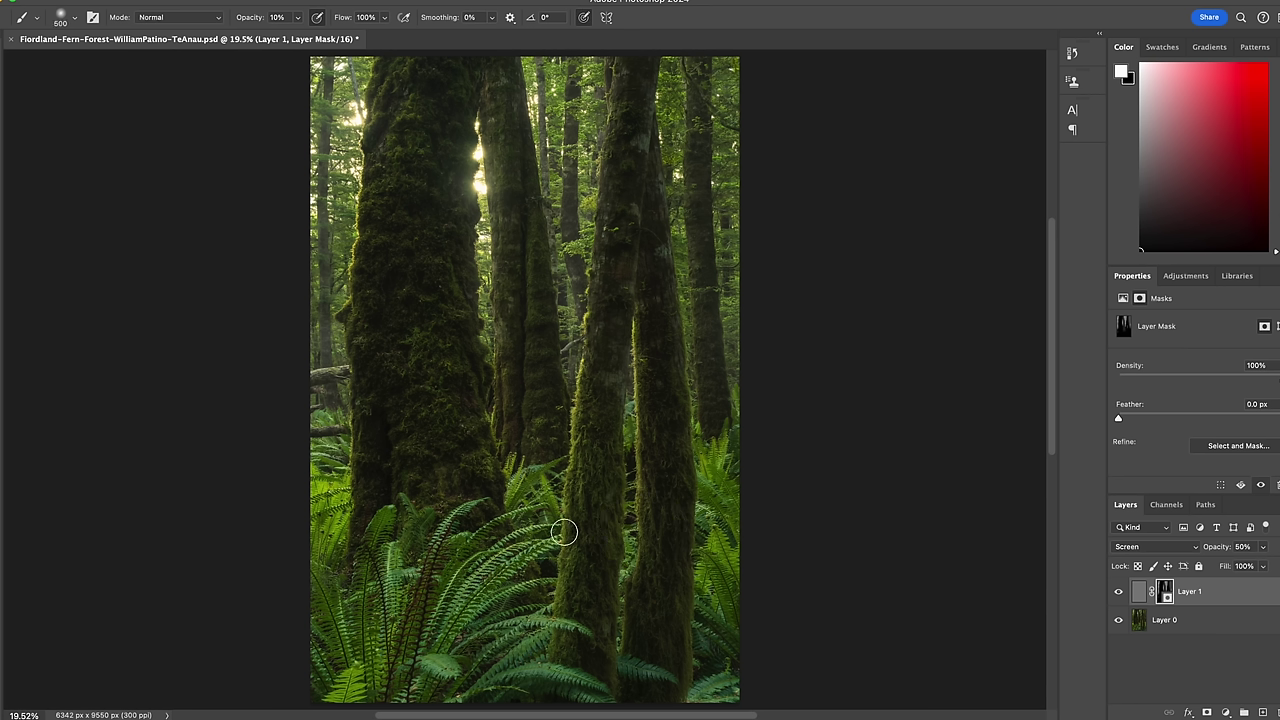
key("bracketleft")
key("bracketleft")
key("bracketleft")
Step: Paint faint white over wider areas of the forest mask with a 1600 px brush at 10% opacity
key("bracketright")
key("bracketright")
key("bracketright")
key("bracketright")
key("bracketright")
key("bracketright")
key("bracketright")
key("bracketright")
key("bracketright")
key("bracketright")
key("bracketright")
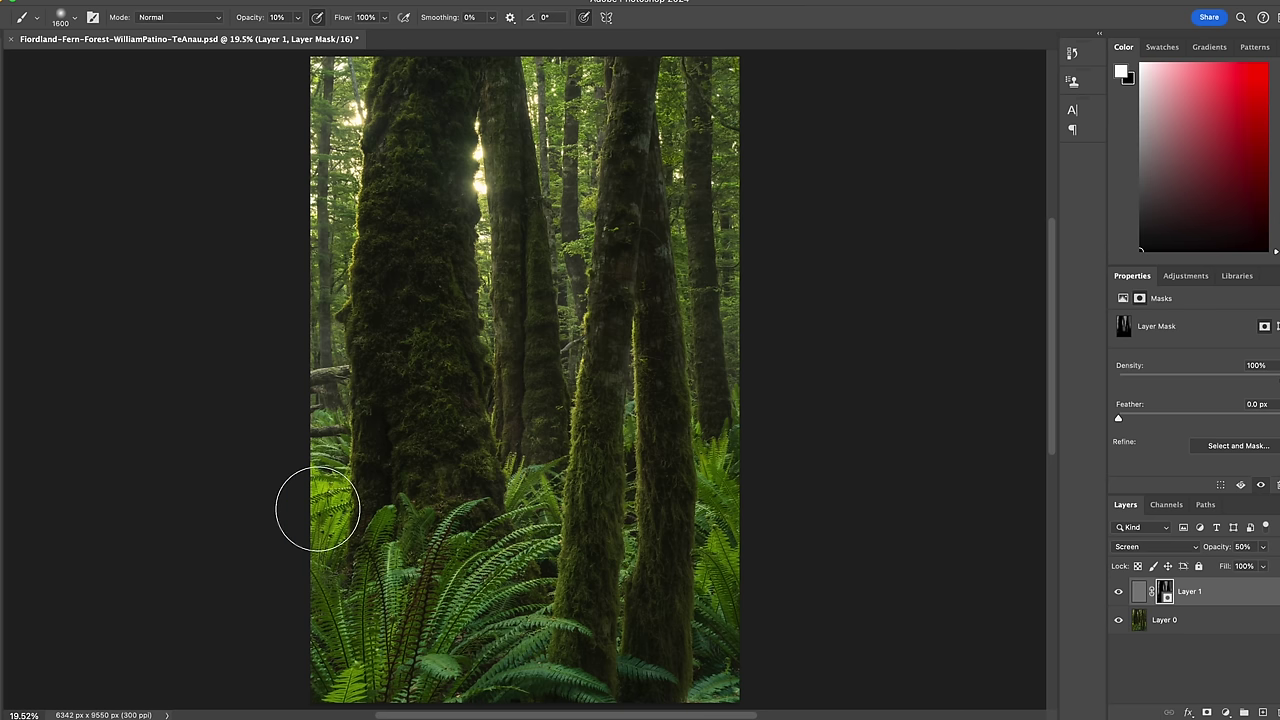
Step: Toggle Layer 1's visibility off and on to compare the forest photo before and after the brightening
left_click(1119, 592)
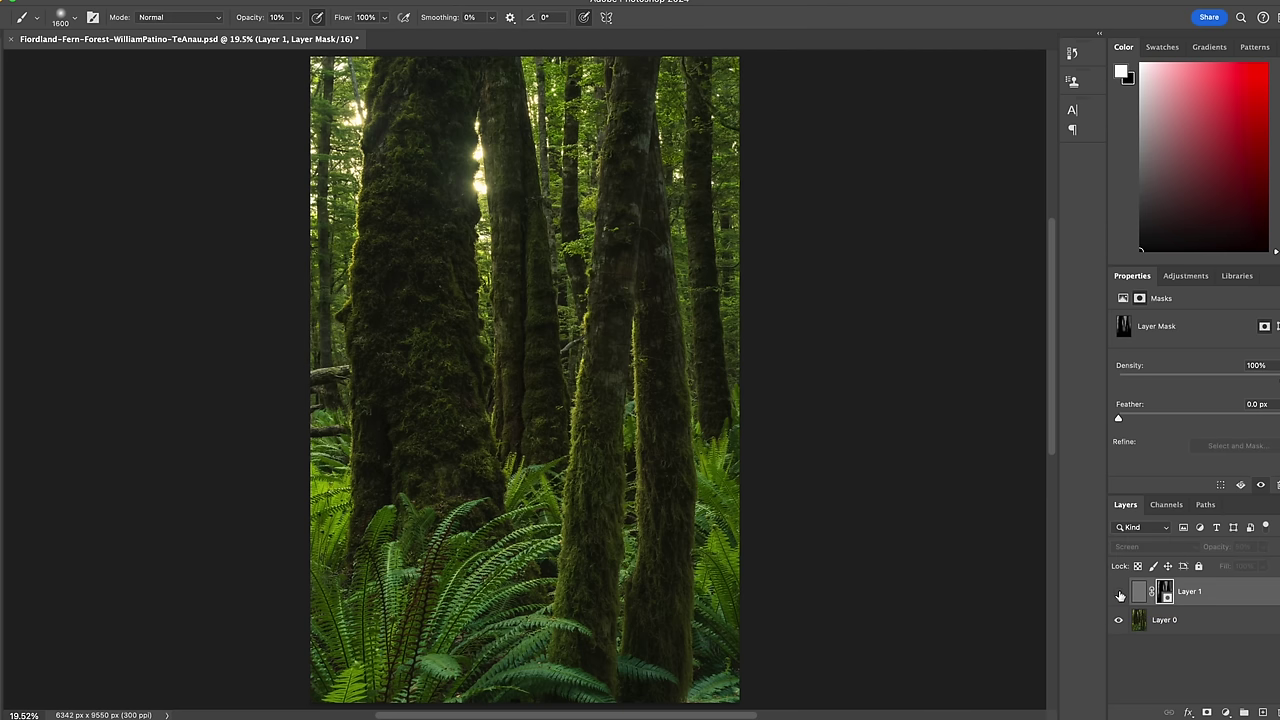
left_click(1119, 593)
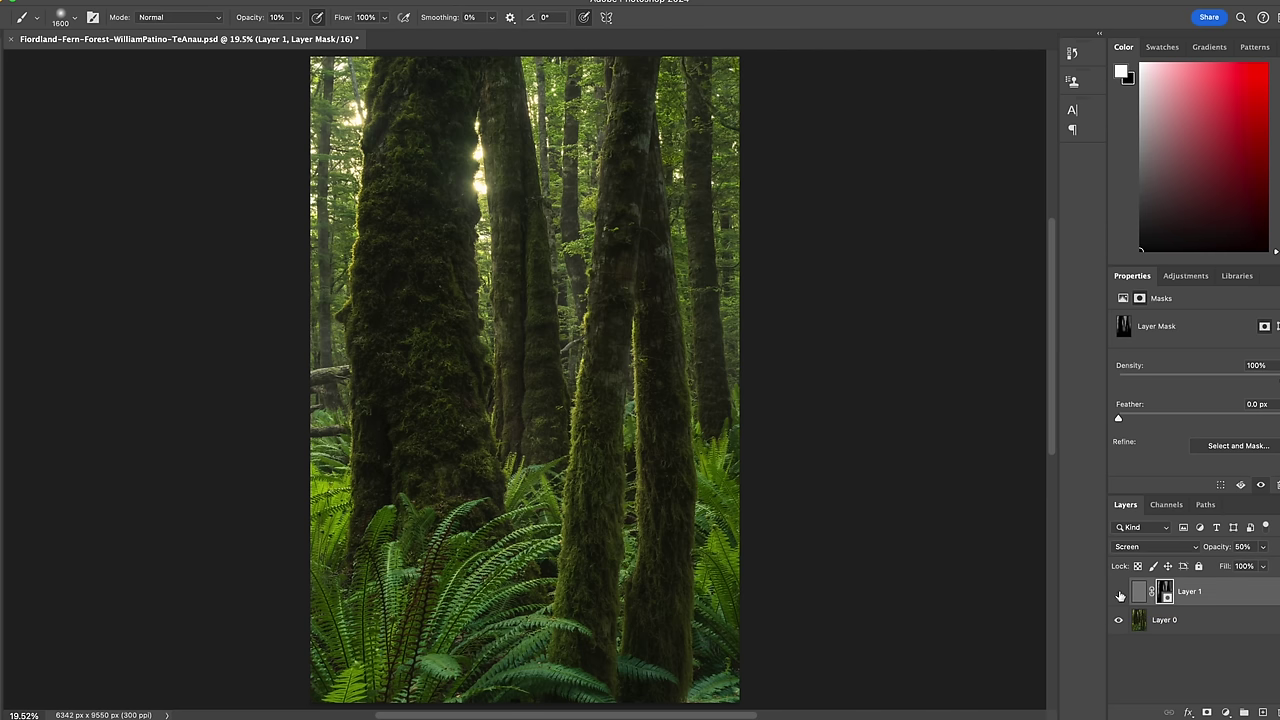
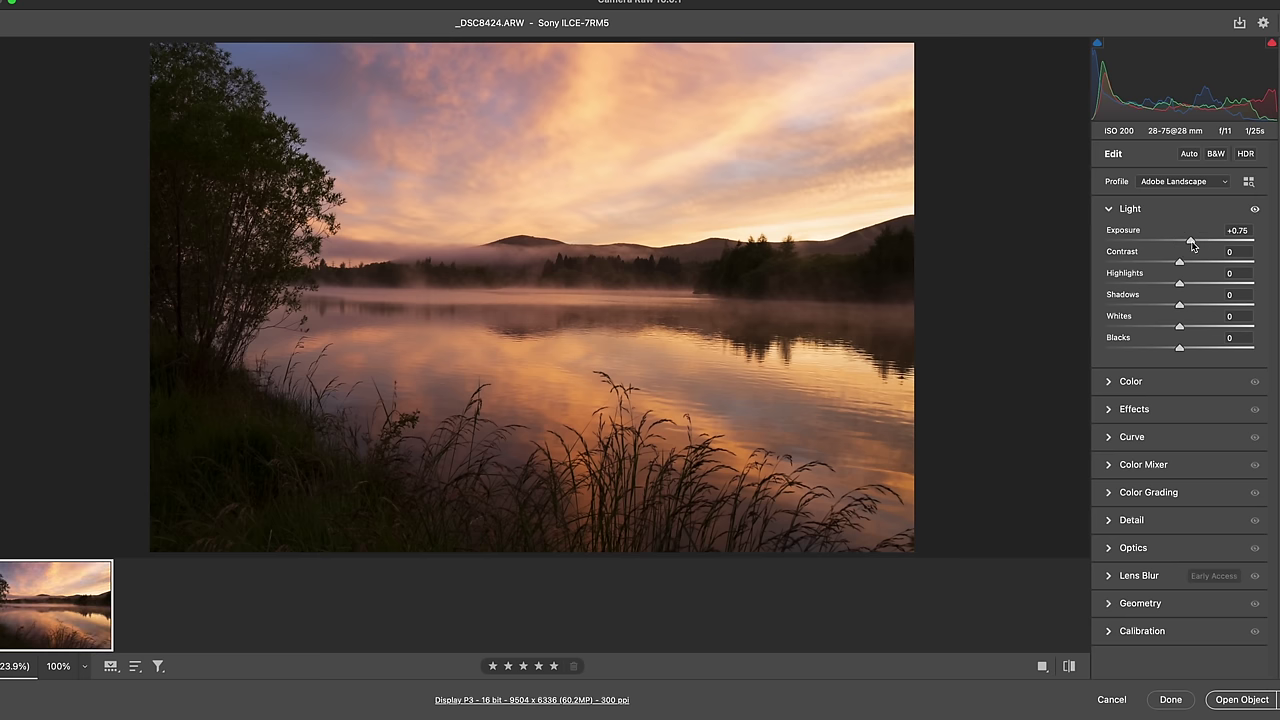
Step: Lower the sunset lake photo's global Highlights to -30, testing a stronger reduction to -84 on the way
left_click_drag(1174, 285, 1166, 286)
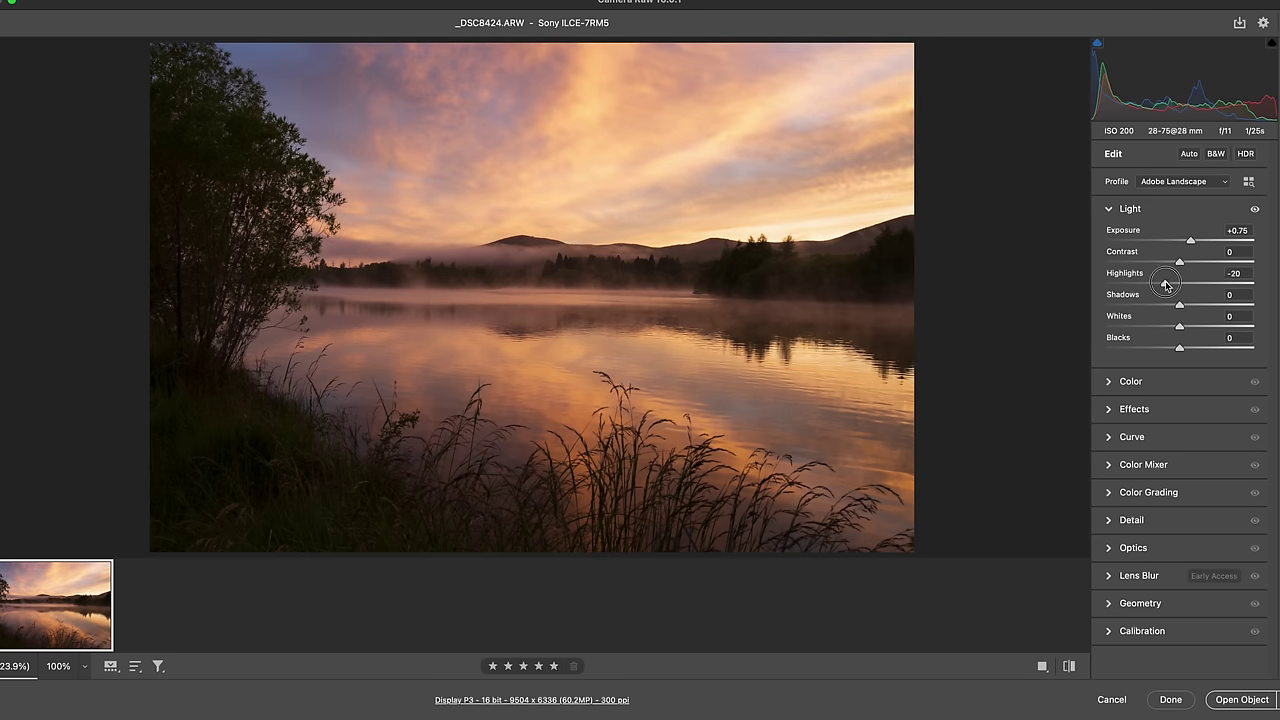
left_click_drag(800, 109, 785, 175)
left_click_drag(484, 395, 580, 413)
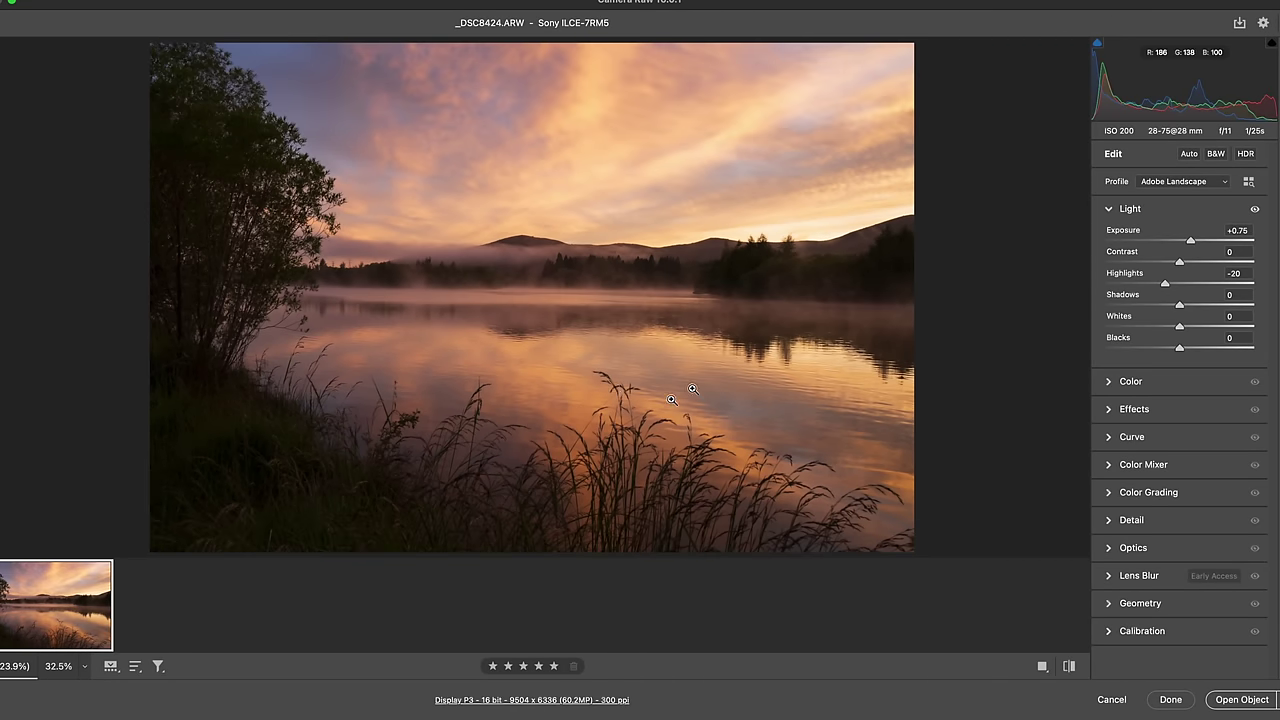
left_click_drag(1163, 285, 1117, 286)
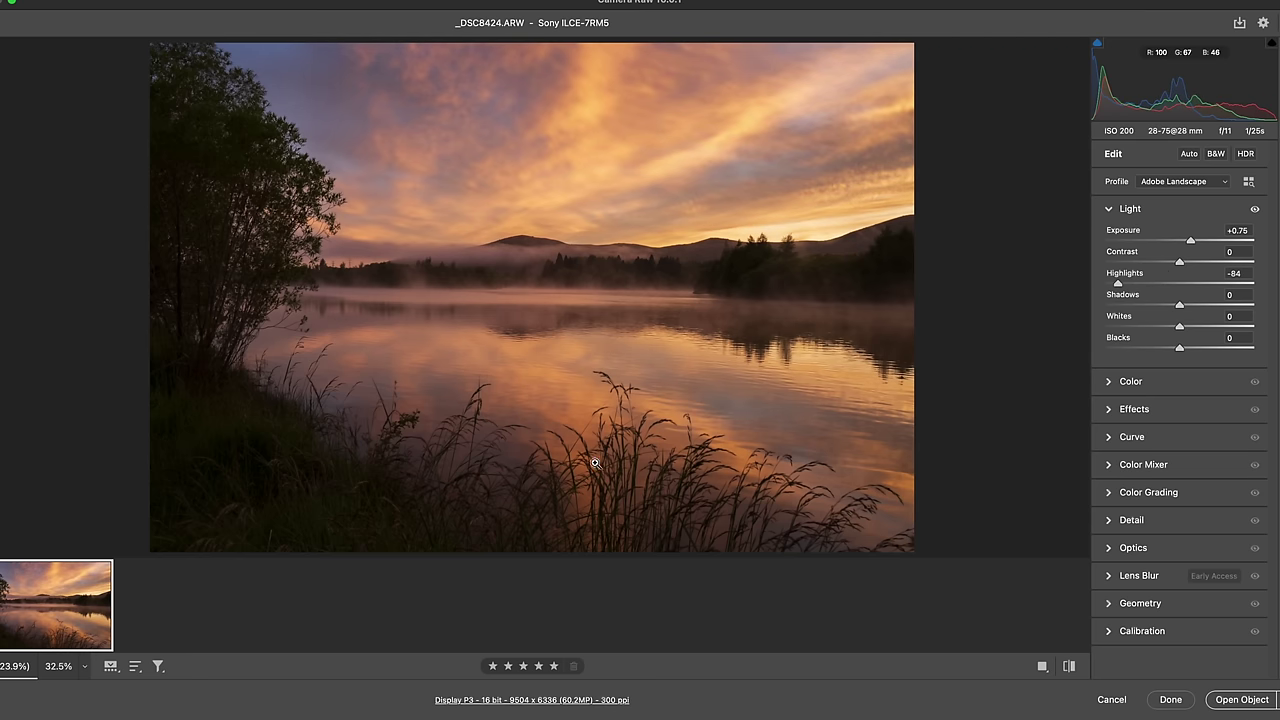
left_click(1157, 285)
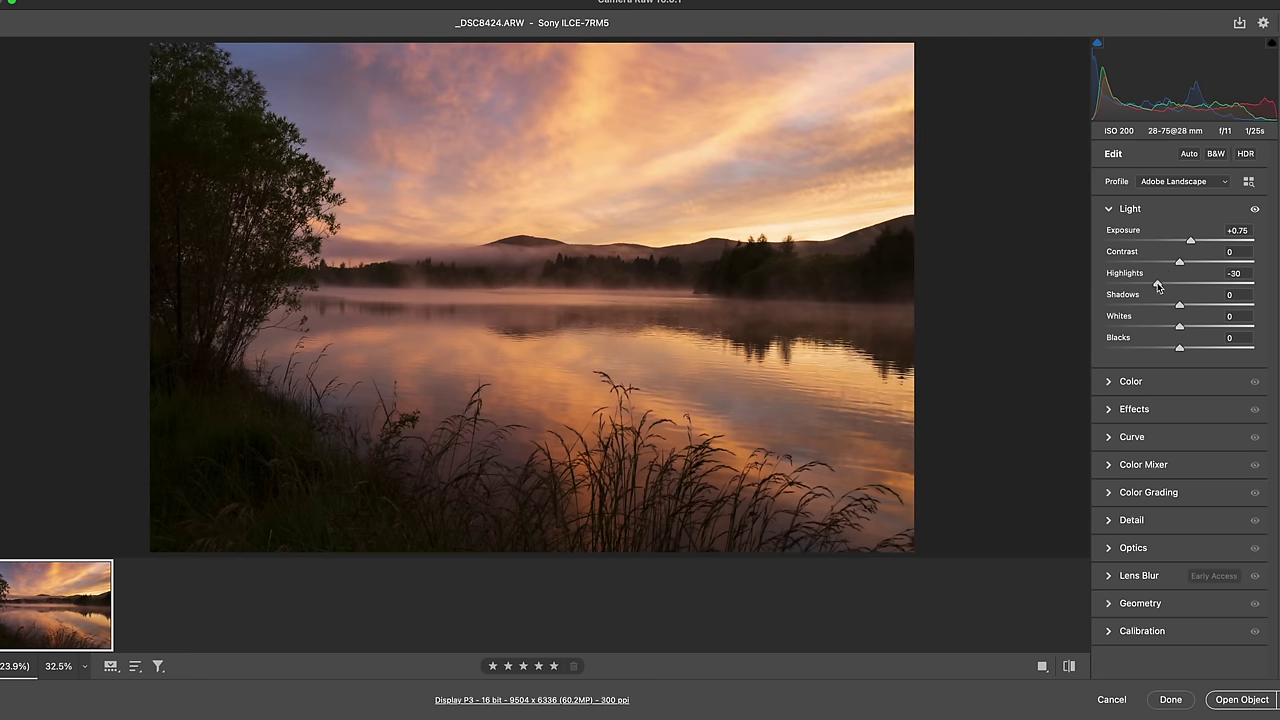
Step: Try global Shadows at +20 and inspect the dark tree line and misty hills across the lake up close
left_click_drag(1200, 309, 1194, 308)
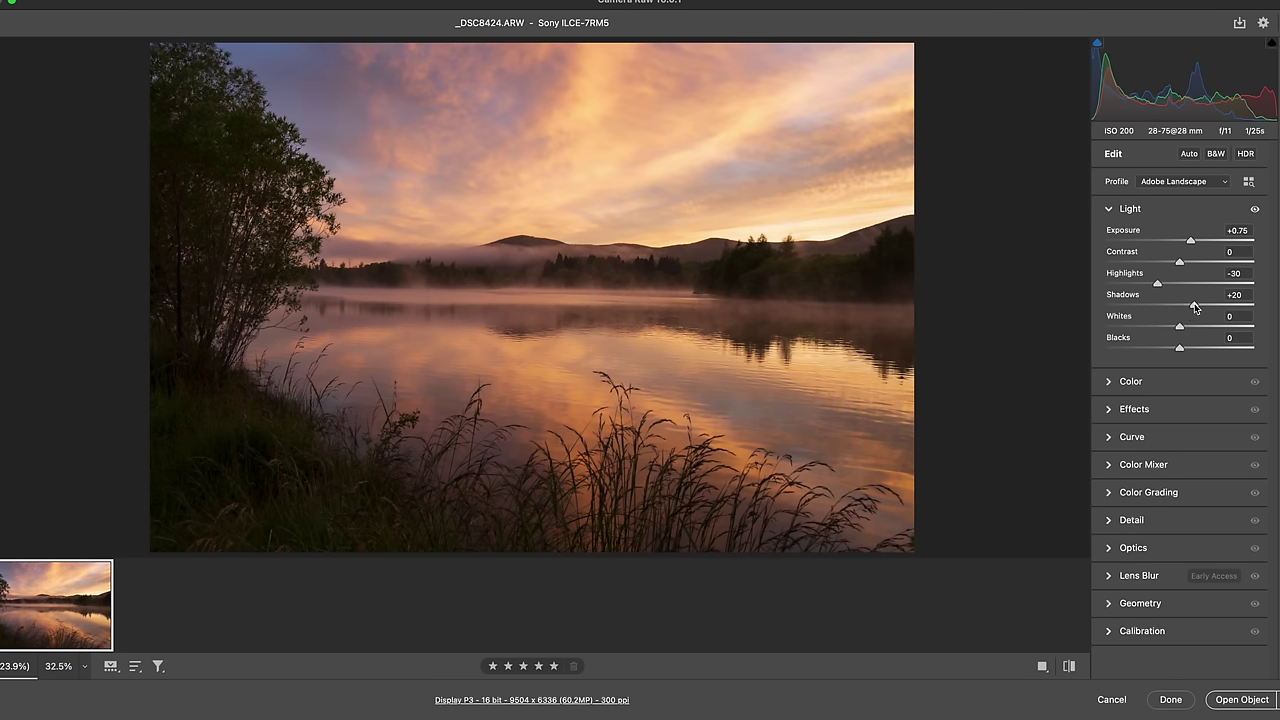
left_click(725, 273)
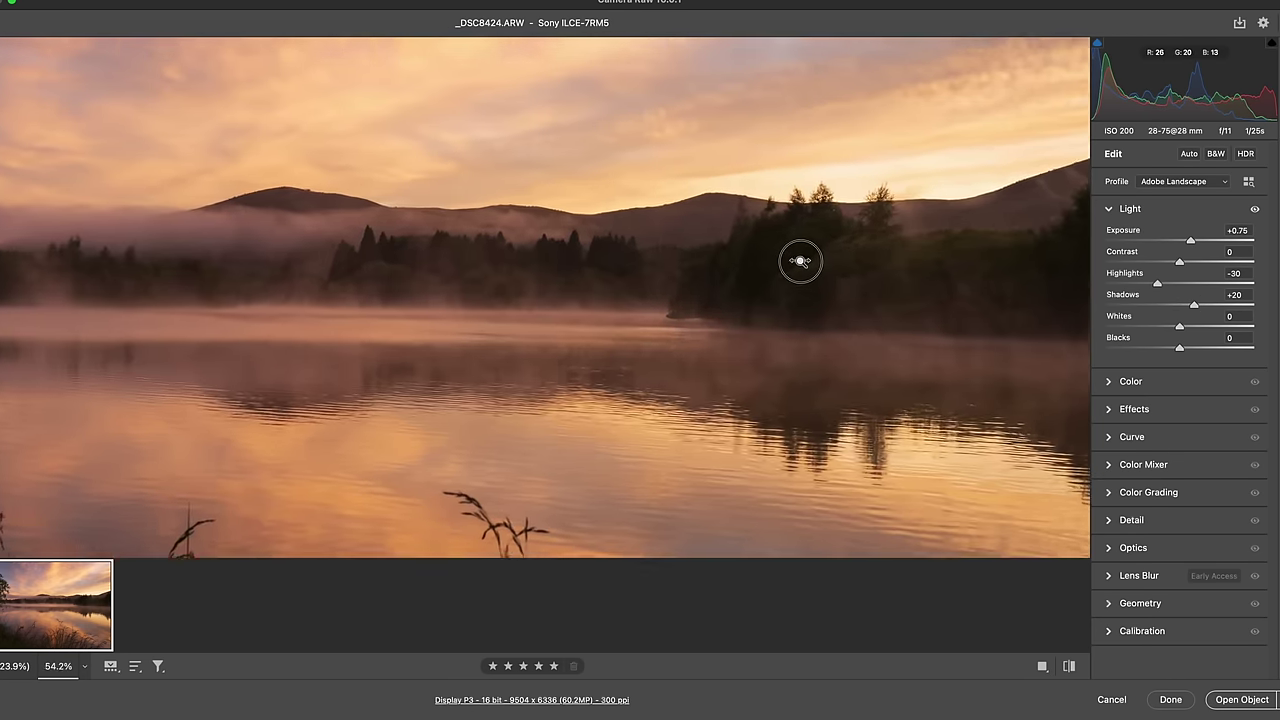
scroll(757, 325, "up", 3)
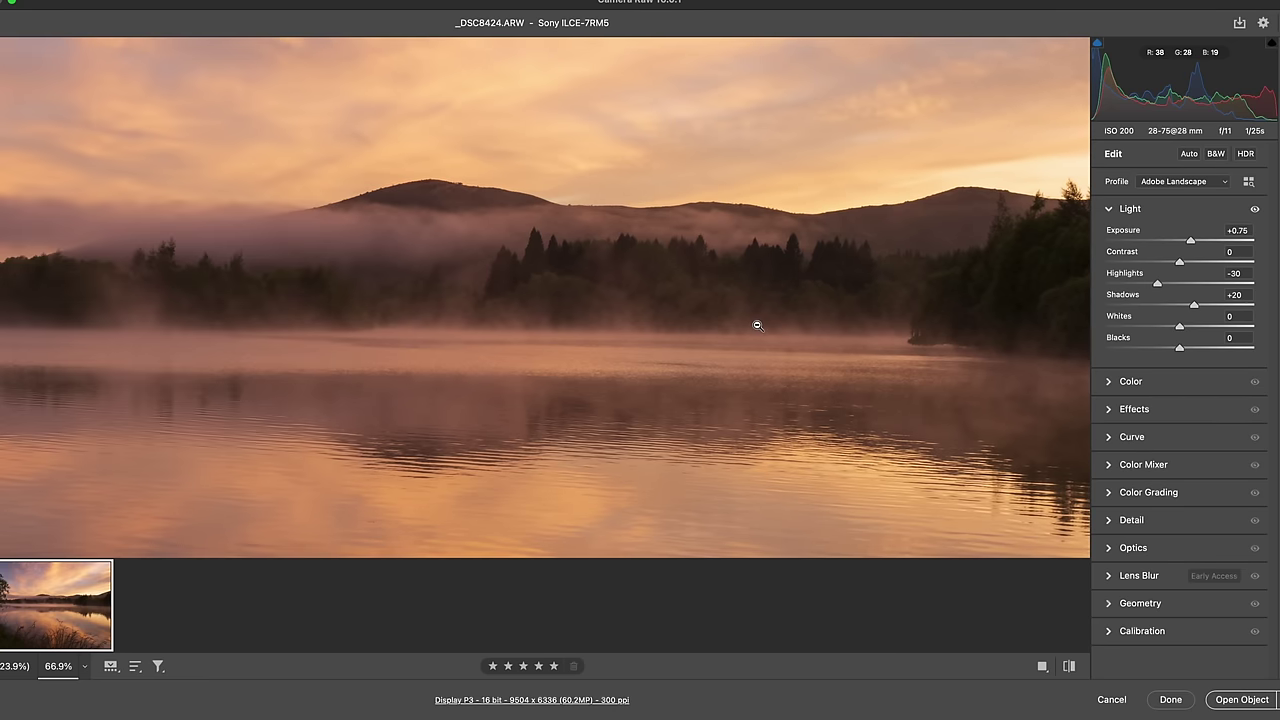
scroll(463, 203, "up", 2)
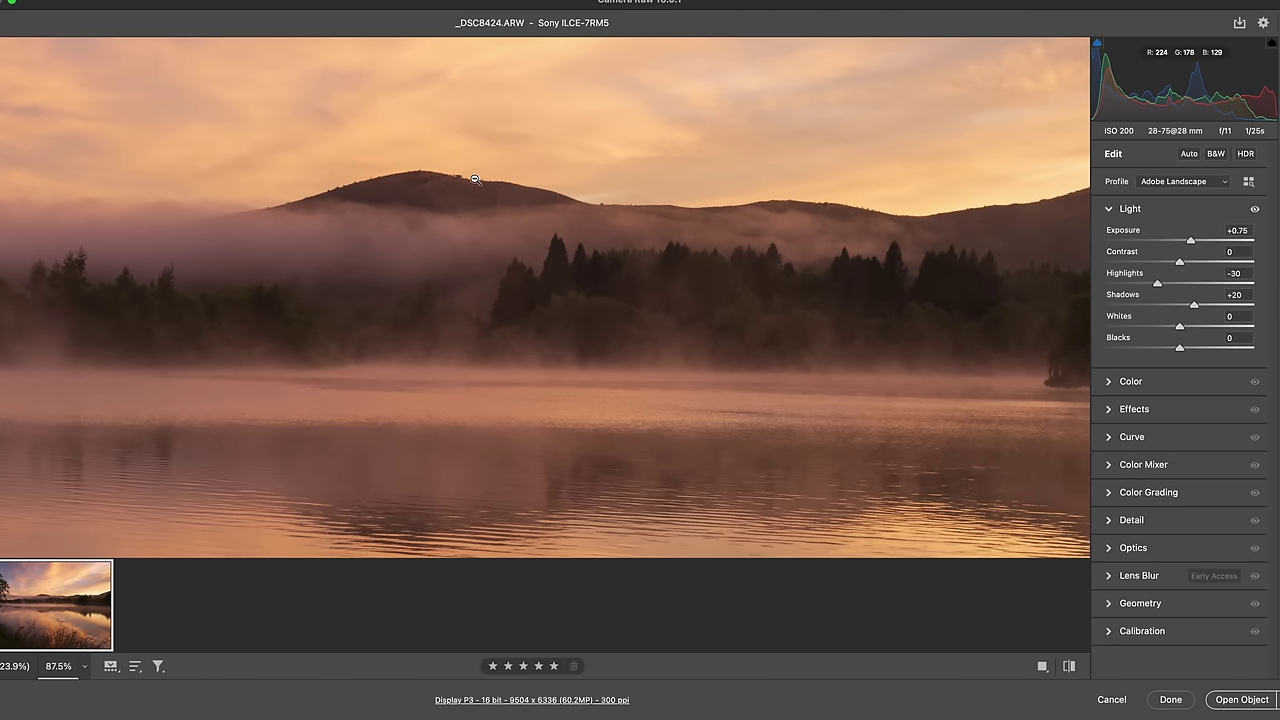
scroll(641, 318, "right", 5)
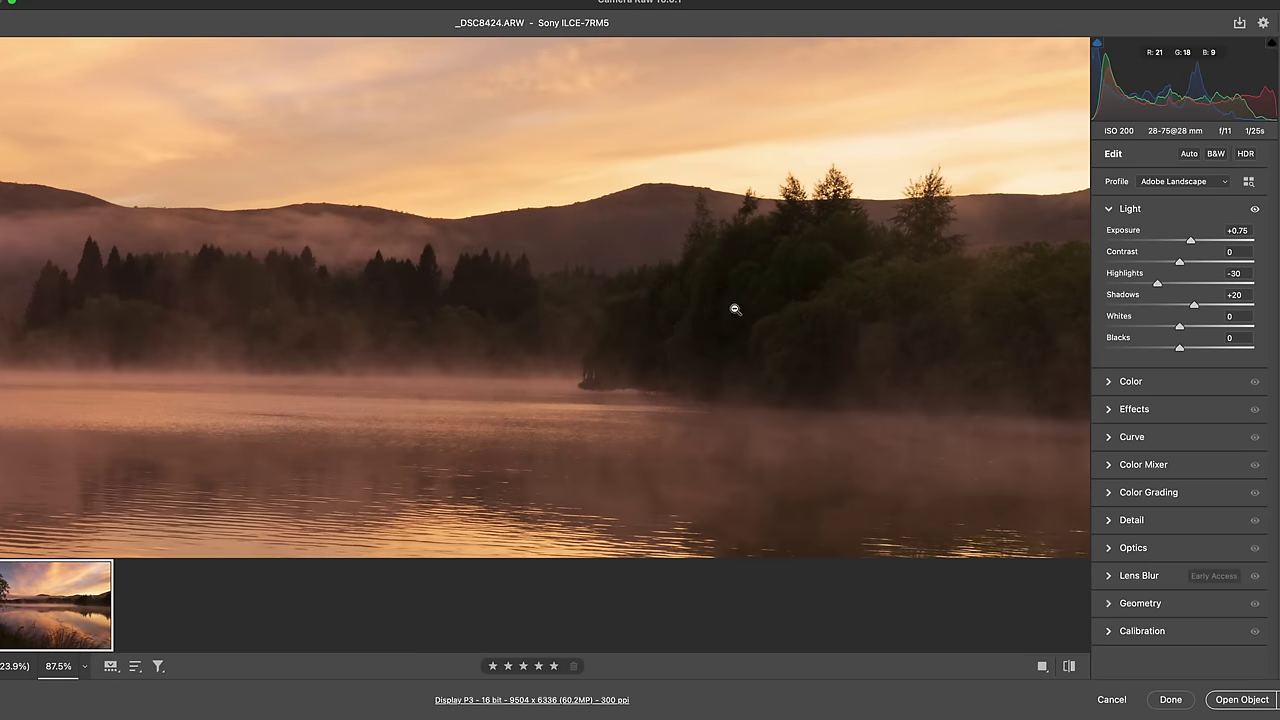
left_click(780, 315)
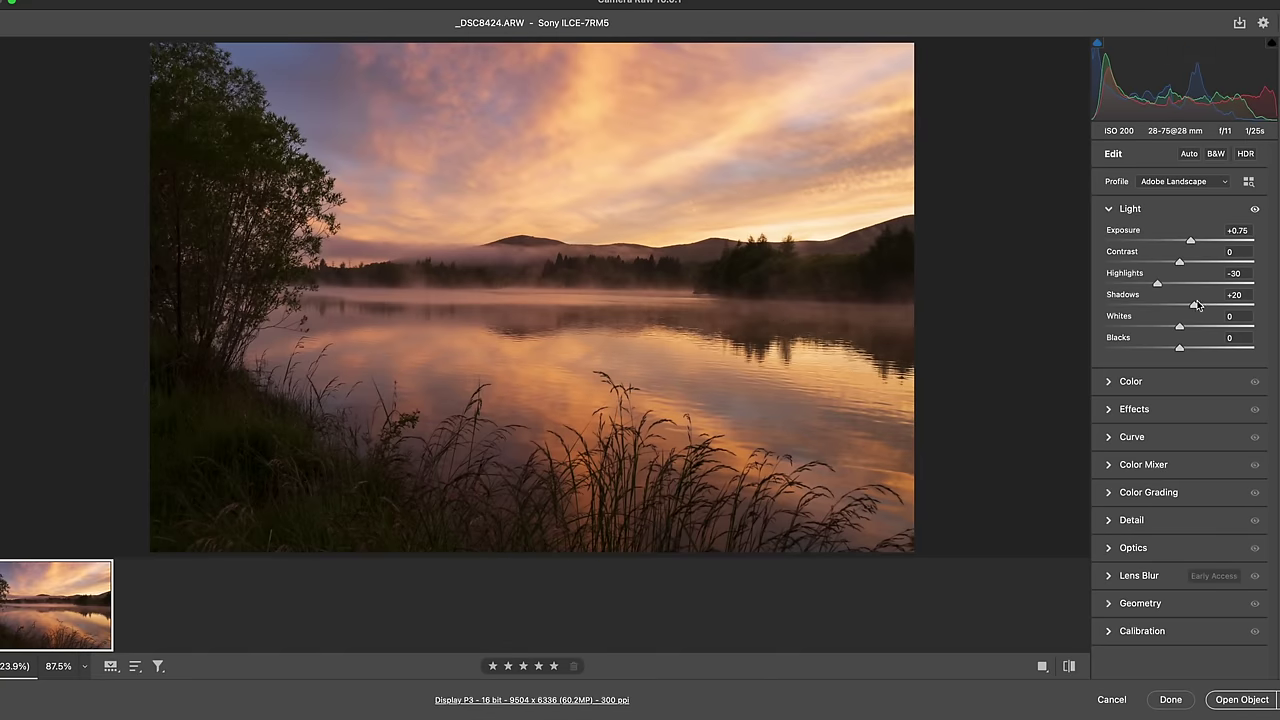
Step: Try global Shadows at +100 and inspect the grassy bank and the far shoreline up close
left_click_drag(1196, 305, 1262, 300)
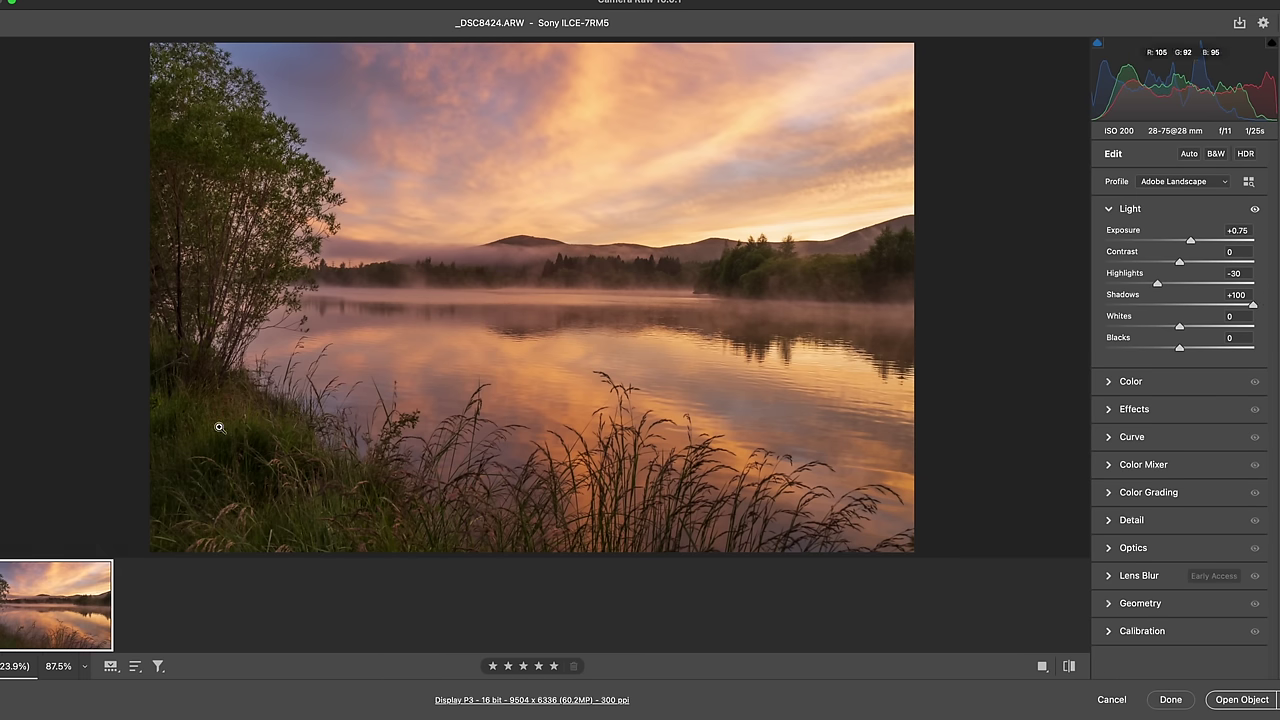
left_click_drag(217, 429, 296, 390)
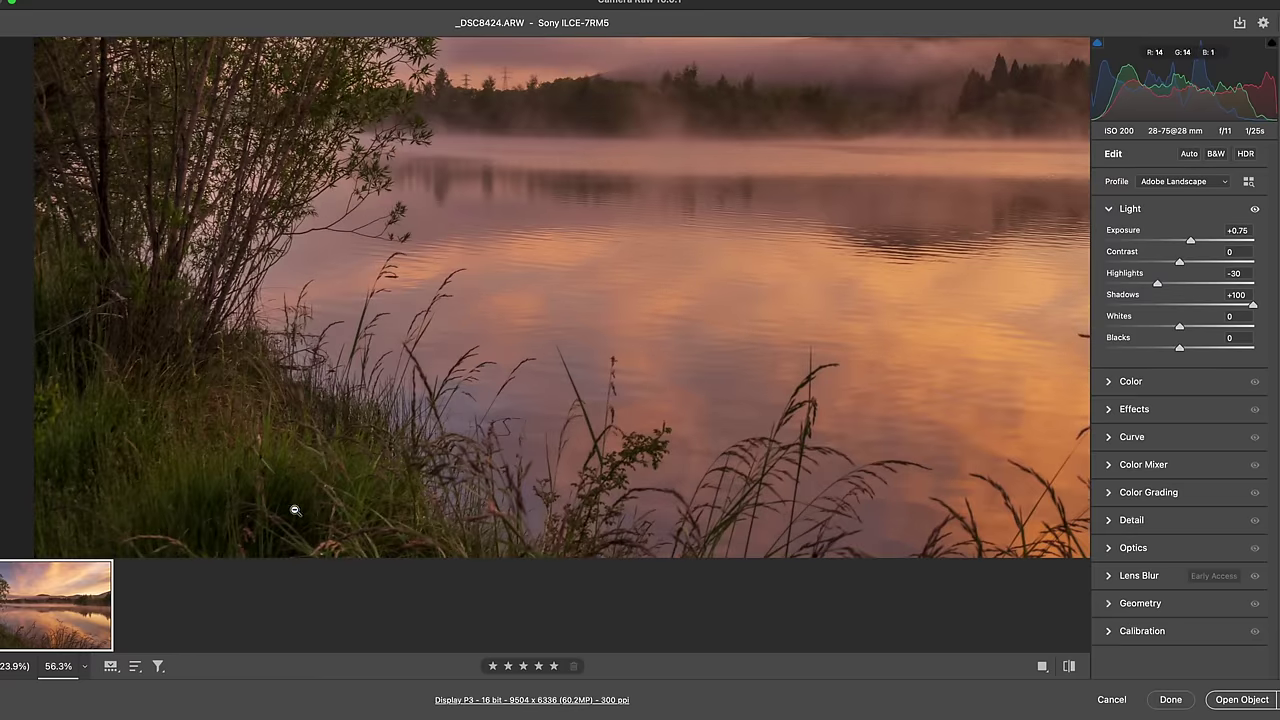
scroll(295, 510, "up", 5)
scroll(295, 510, "right", 5)
scroll(295, 510, "right", 6)
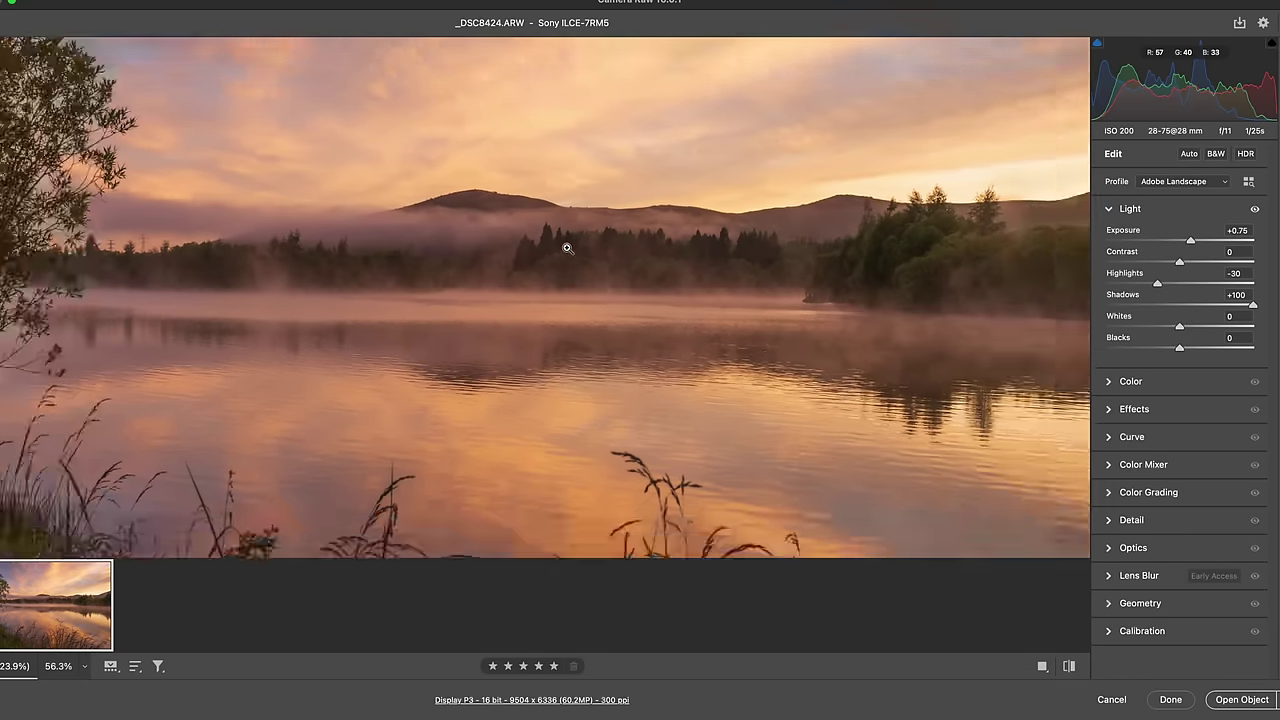
left_click(566, 249)
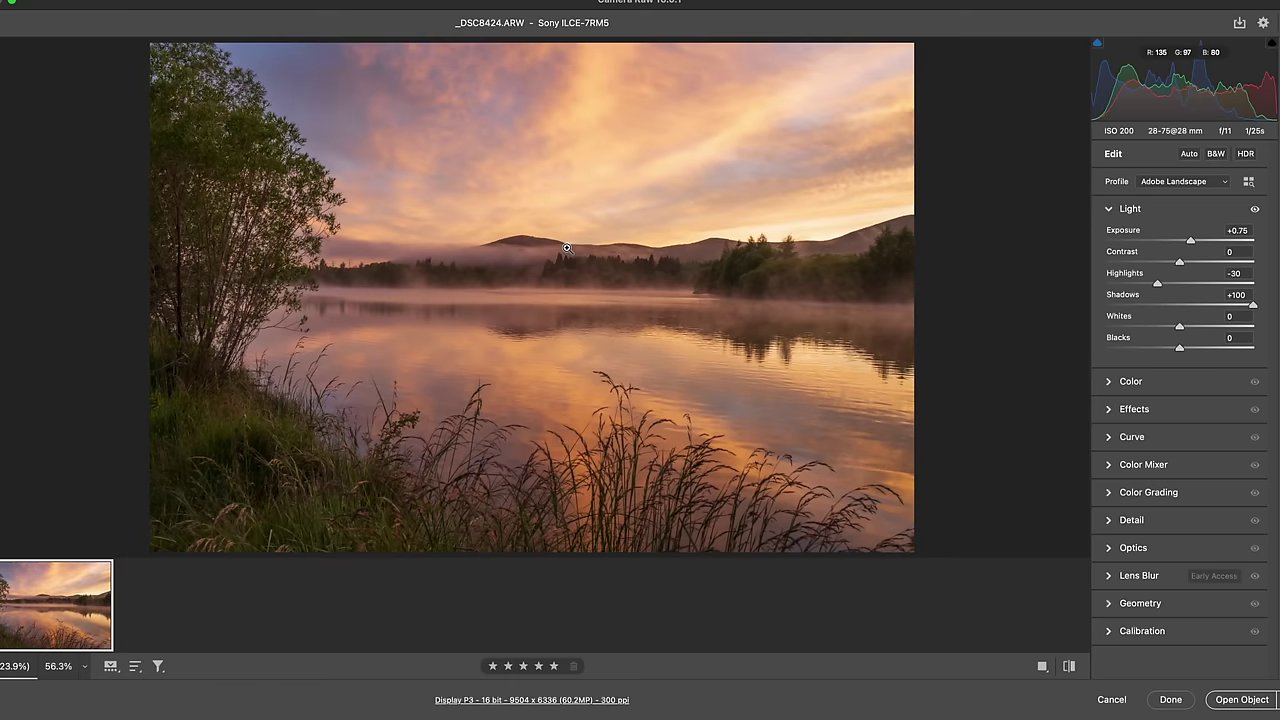
Step: Set the global Shadows to +25 and compare the photo before and after the light adjustments
left_click(1188, 305)
left_click_drag(1188, 306, 1198, 306)
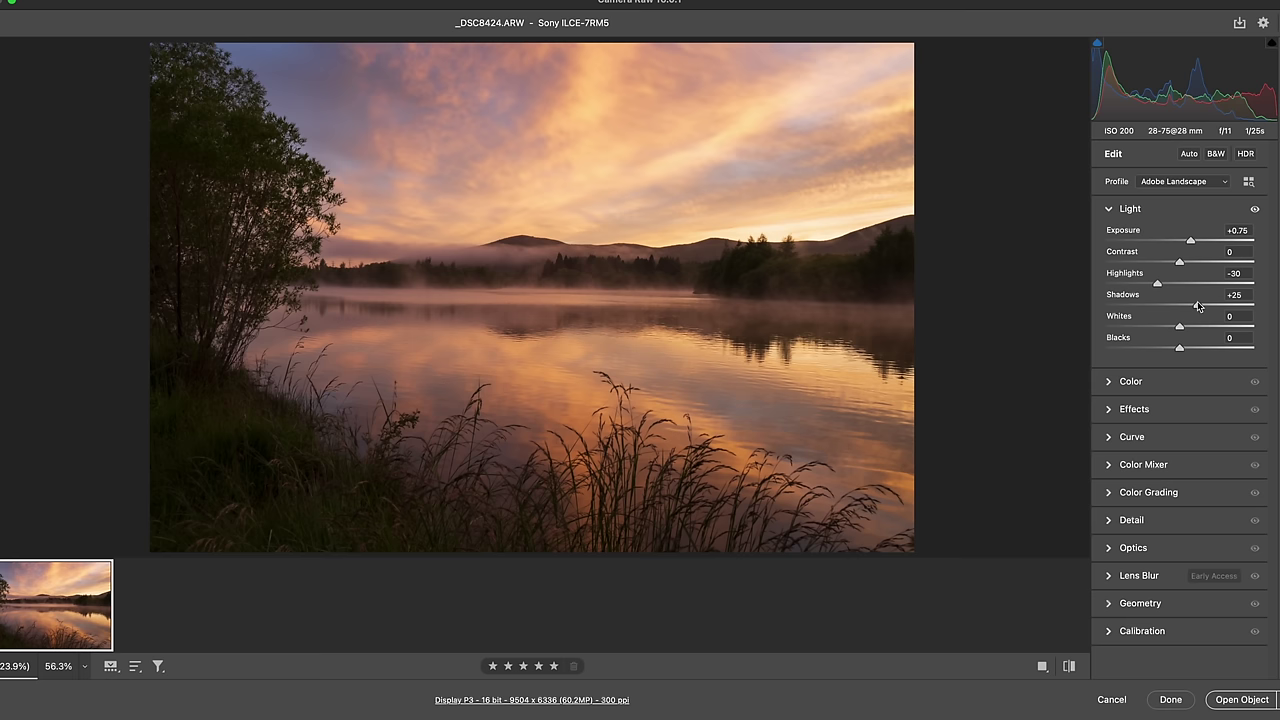
key("backslash")
key("backslash")
key("backslash")
key("backslash")
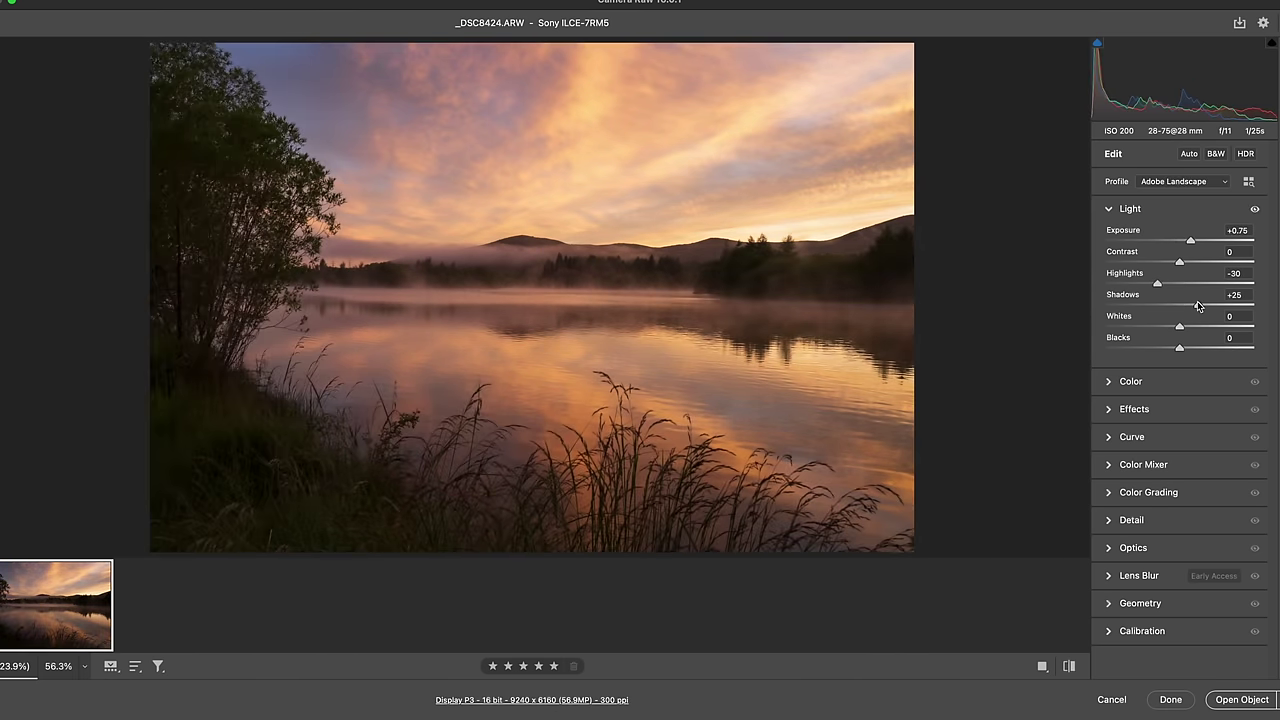
key("backslash")
key("backslash")
key("backslash")
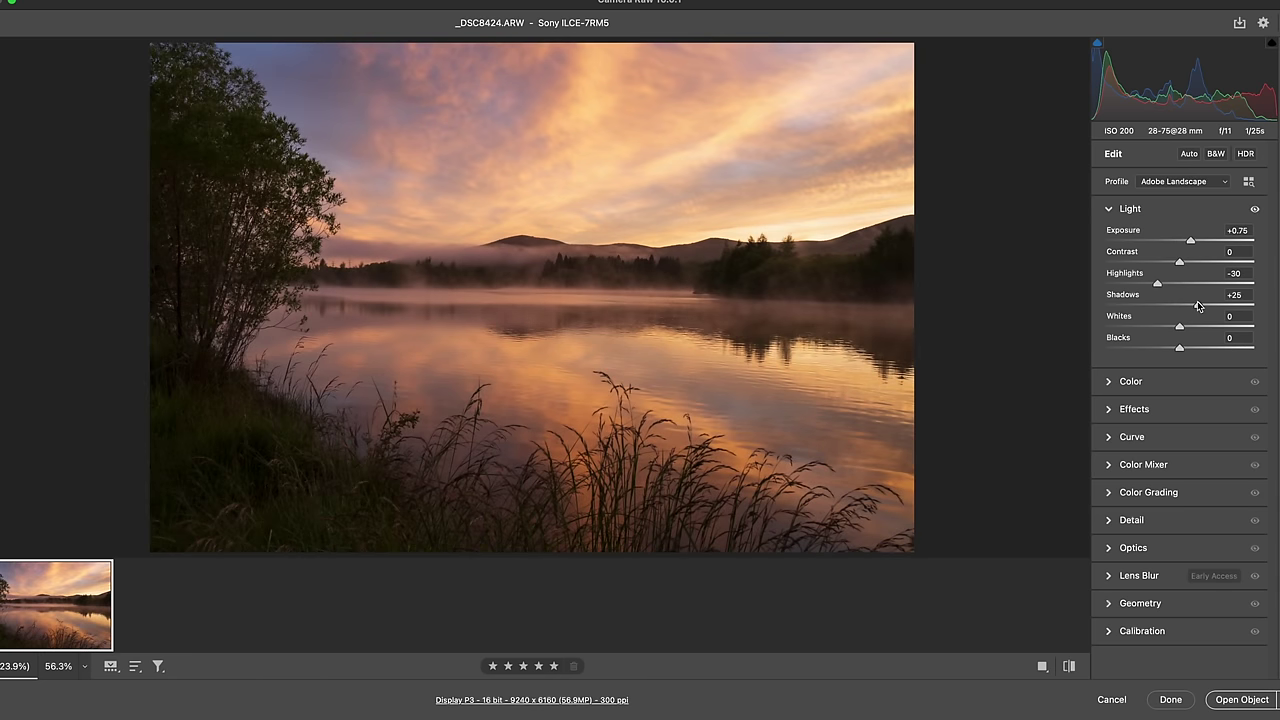
Step: Set the white balance Temperature to 4800 with Tint at +12, and collapse the filmstrip to enlarge the preview
left_click(1201, 220)
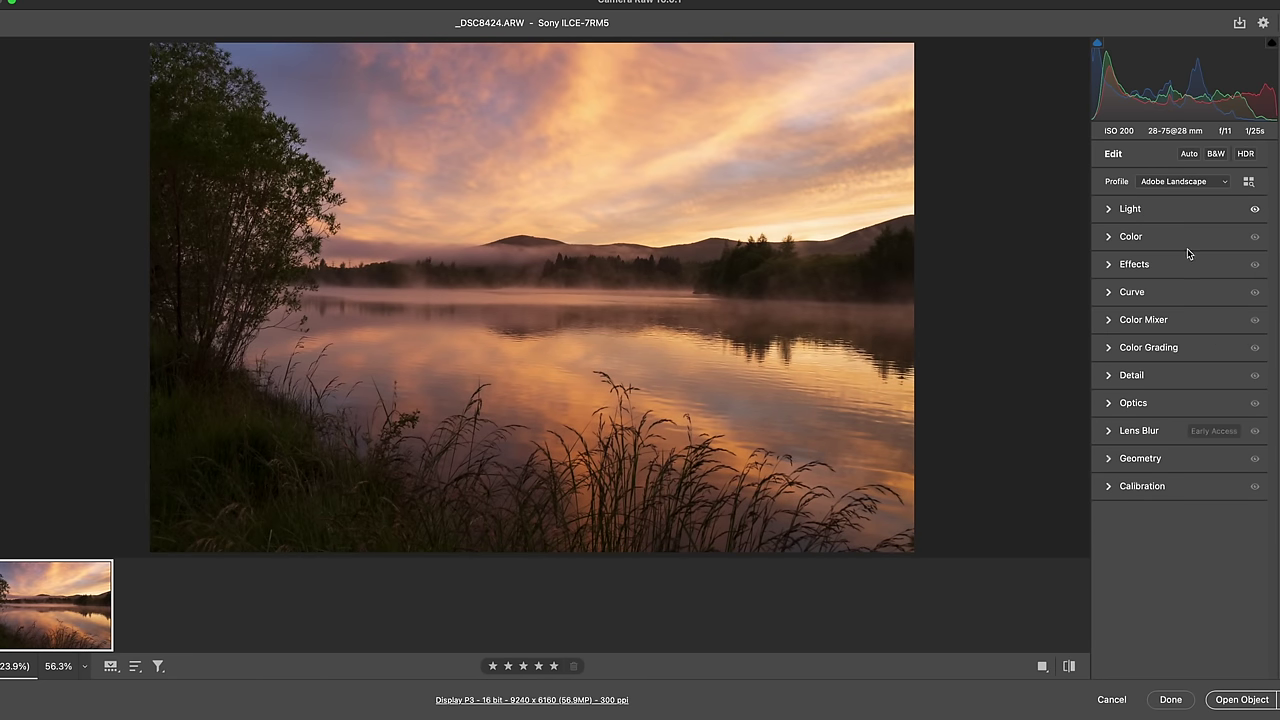
left_click(1188, 250)
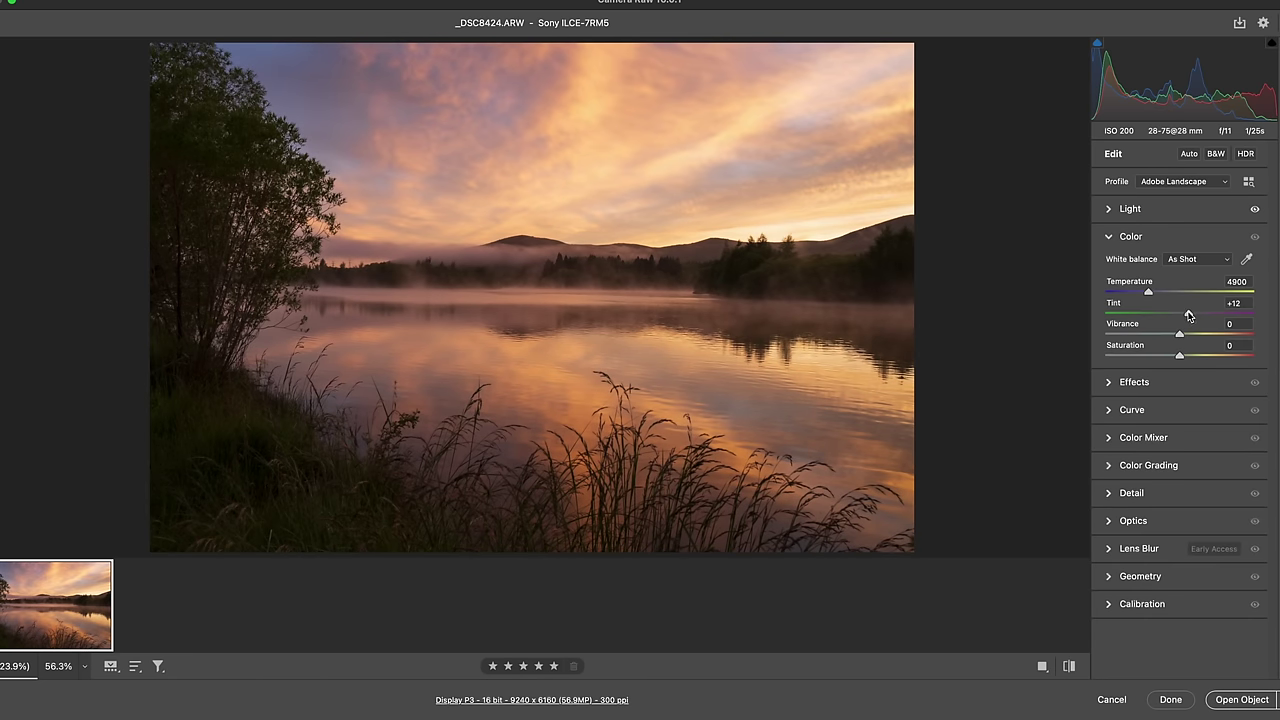
left_click_drag(1189, 316, 1151, 298)
double_click(1187, 316)
left_click_drag(874, 553, 871, 623)
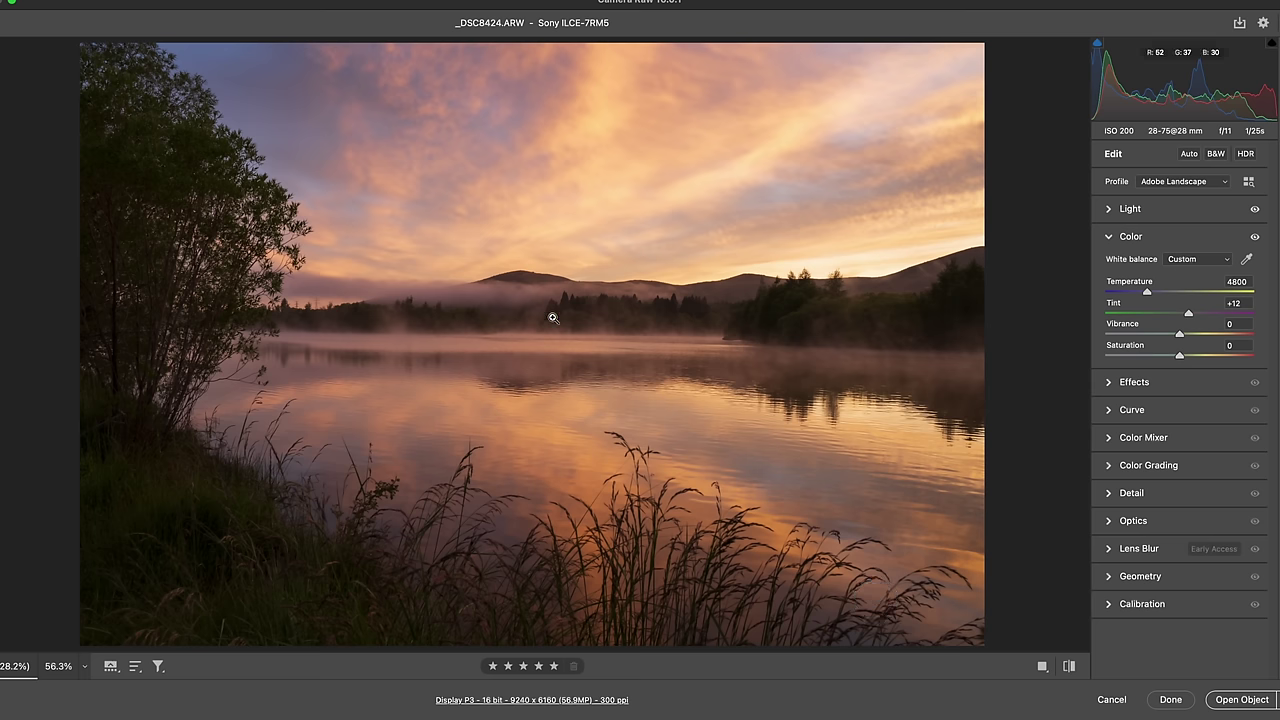
Step: Darken the upper sky with a size 31 brush mask, using Exposure -0.35 and Highlights -11
key("k")
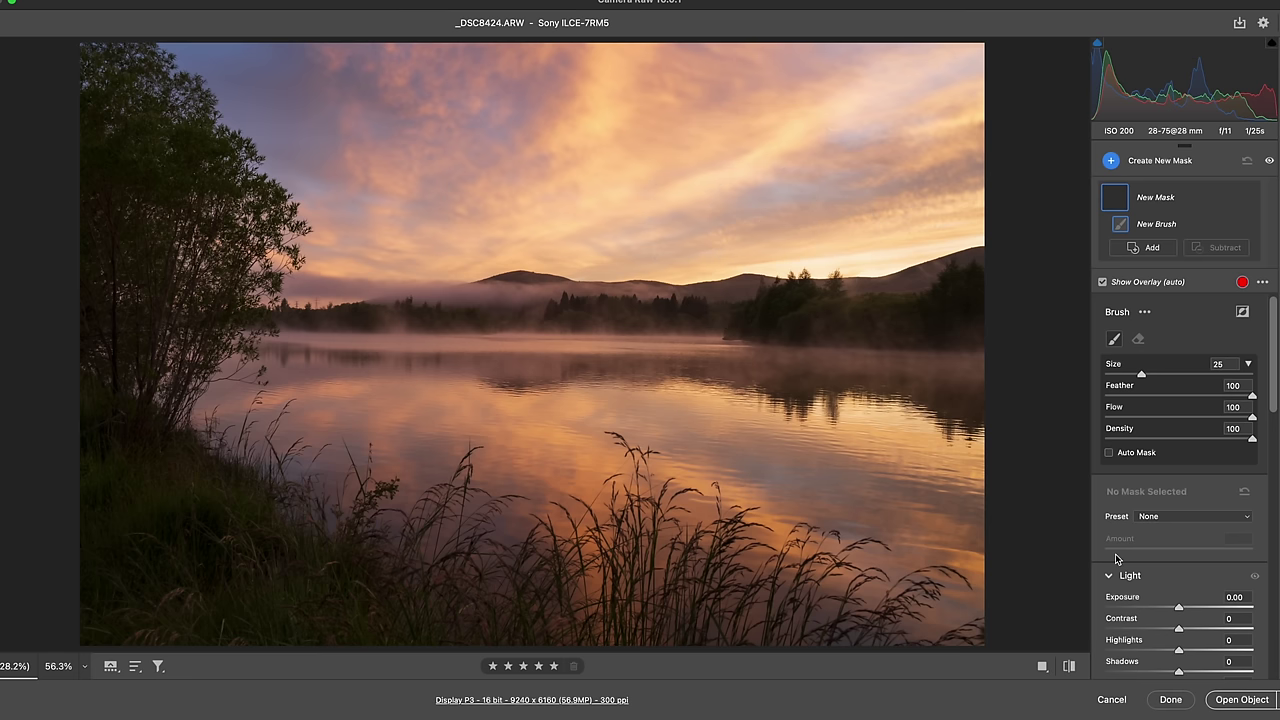
left_click(1171, 608)
left_click_drag(1175, 649, 1163, 650)
key("super+0")
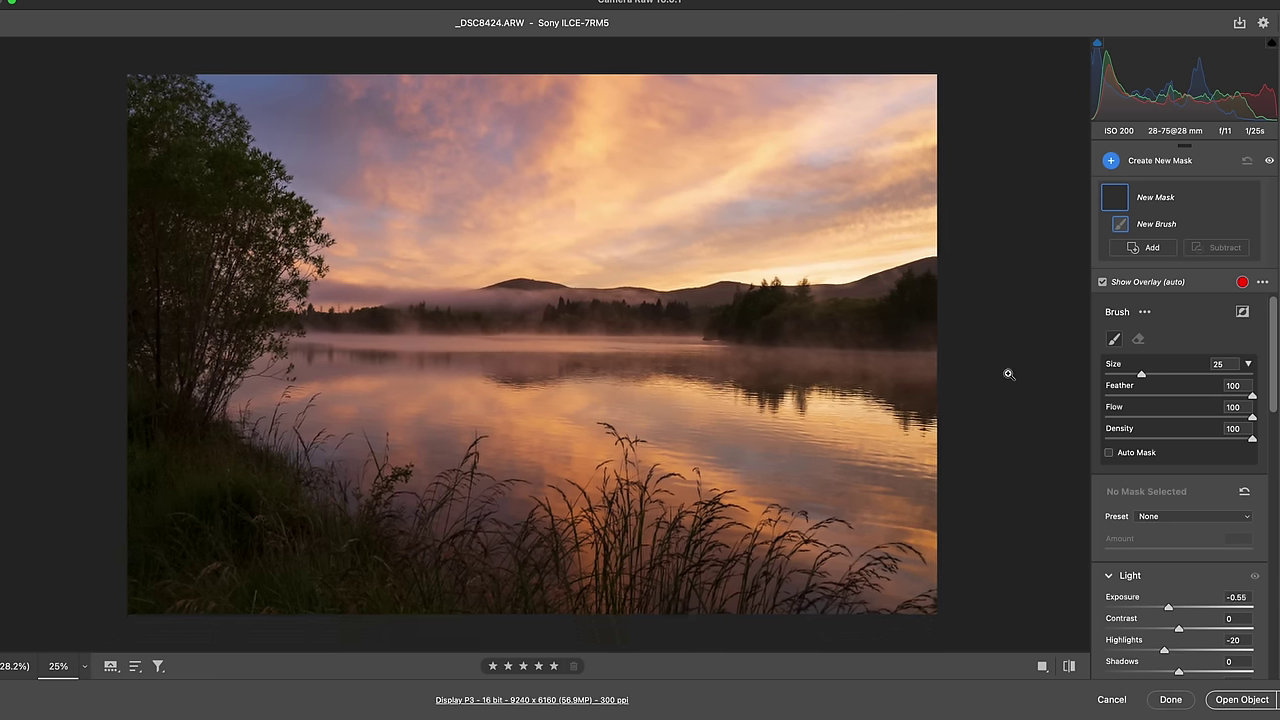
left_click_drag(714, 45, 733, 116)
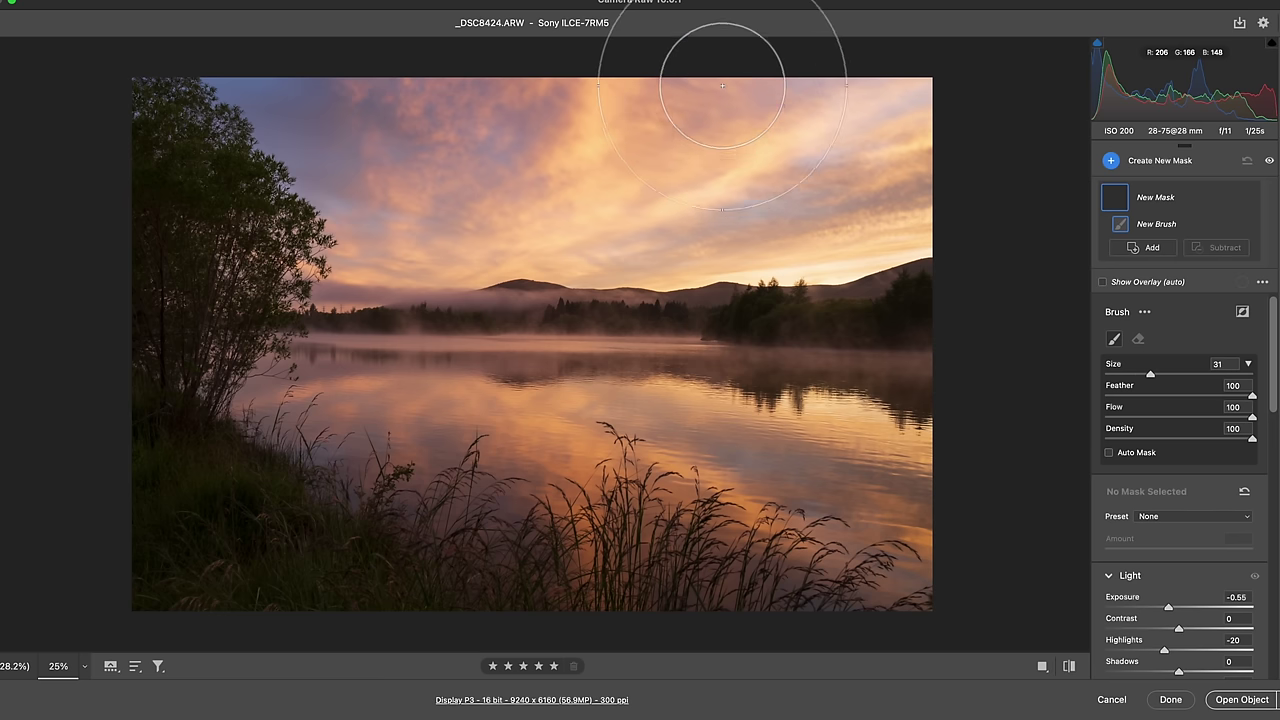
mouse_move(497, 109)
left_mouse_down()
mouse_move(309, 66)
mouse_move(266, 34)
mouse_move(111, 4)
left_mouse_up()
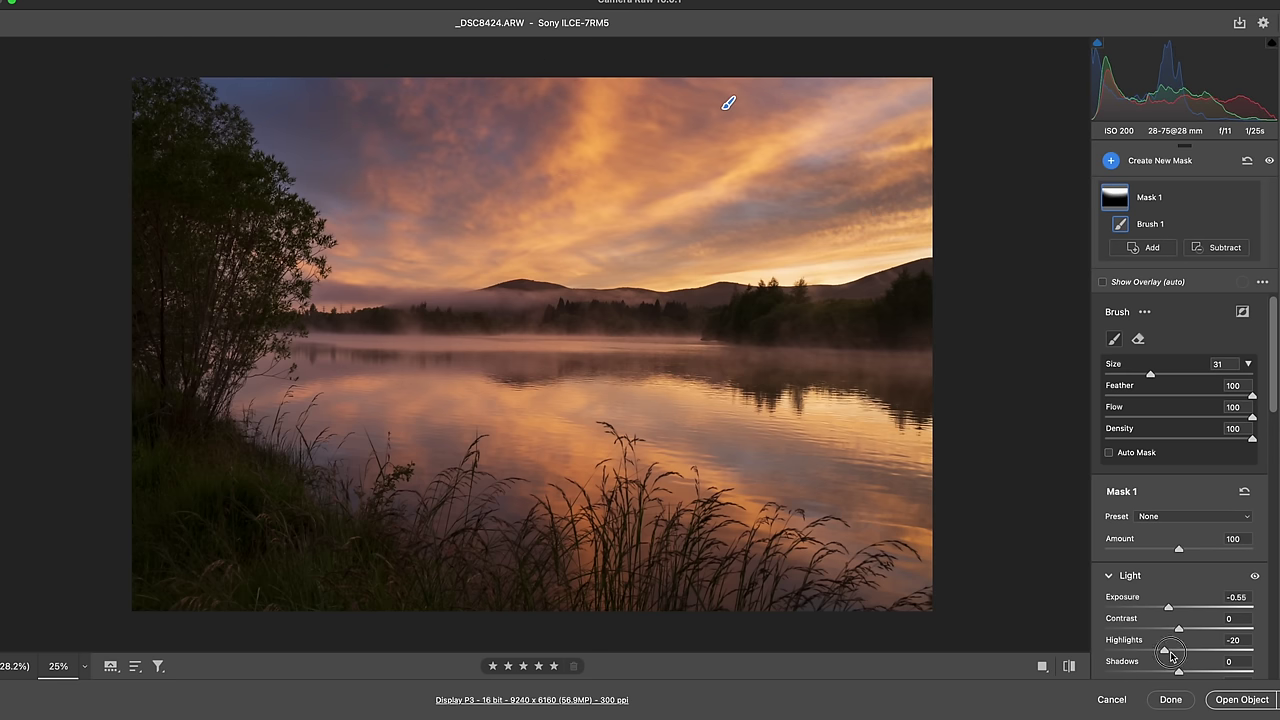
left_click_drag(1164, 650, 1177, 612)
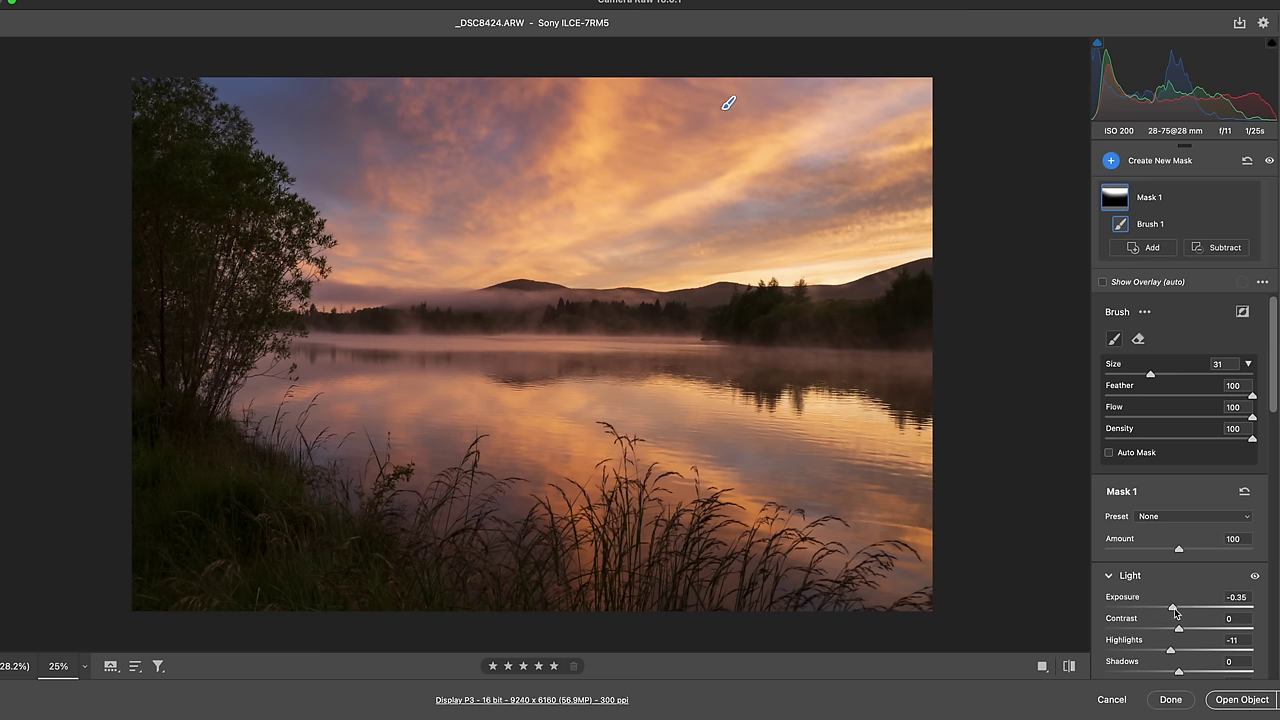
Step: Create a second brush mask with Shadows +15 and Blacks +15, and paint it along the far tree line with progressively smaller brushes
left_click(1134, 158)
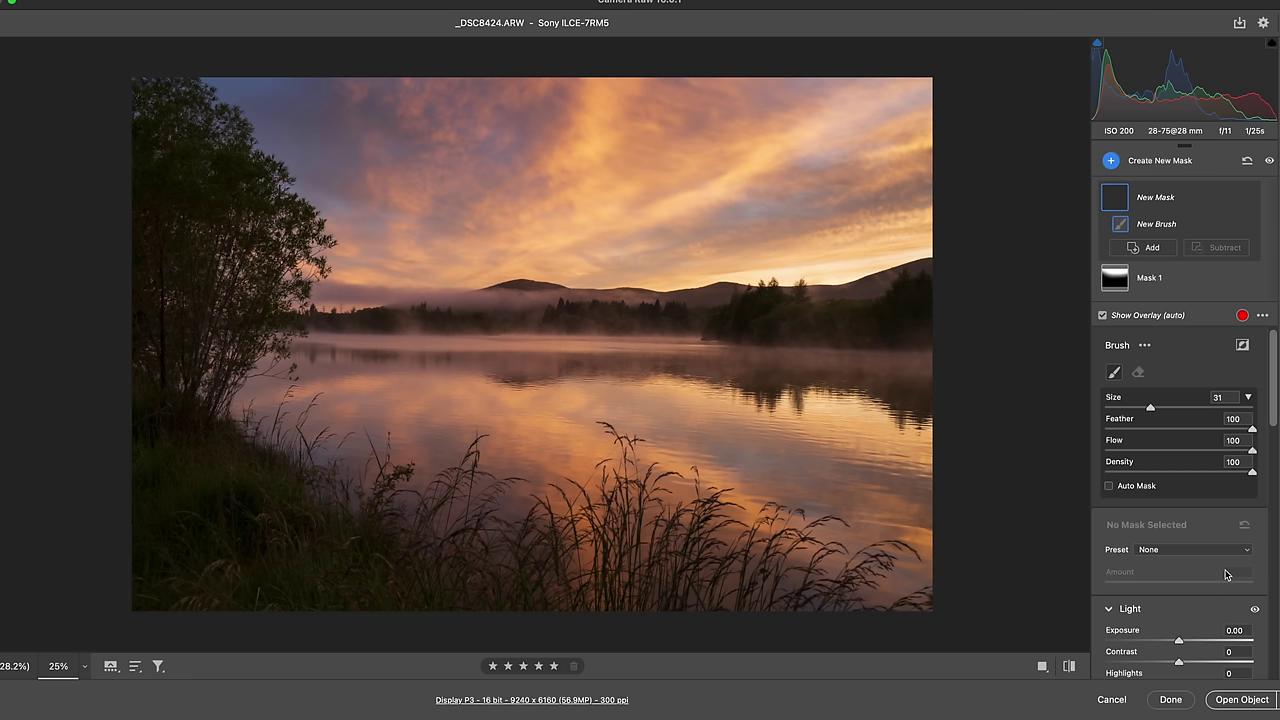
scroll(1226, 574, "down", 5)
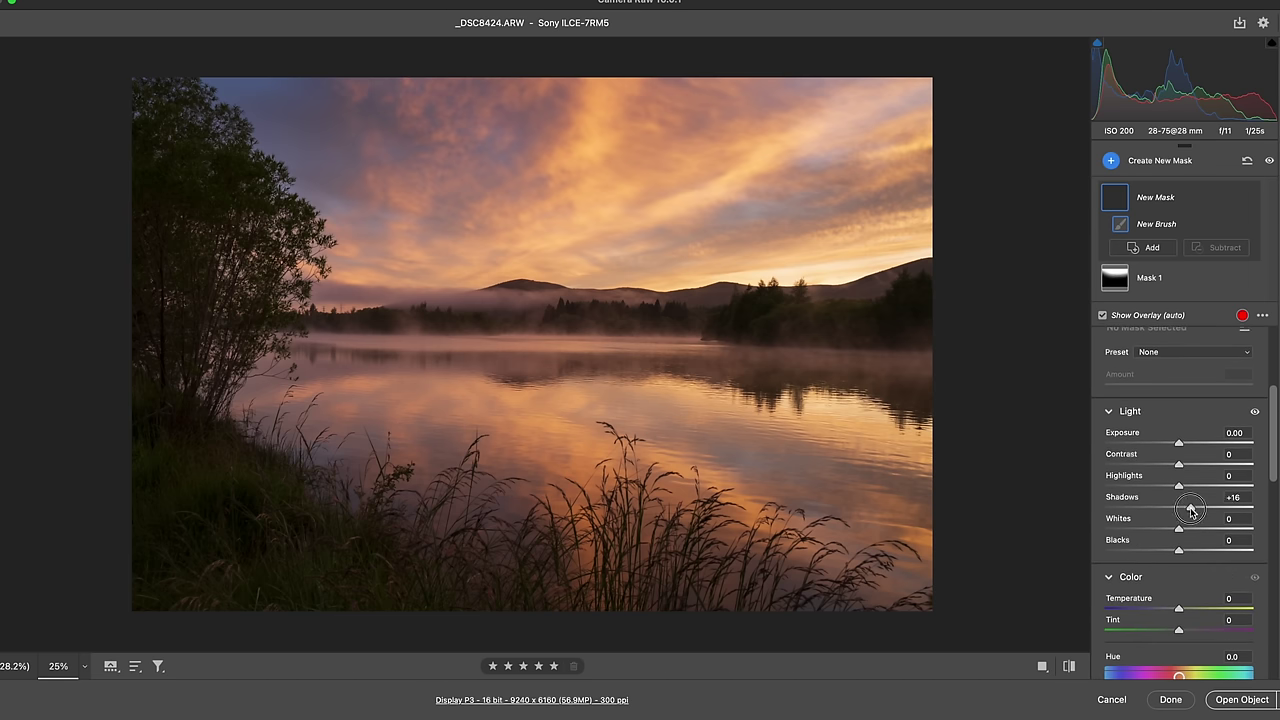
left_click(1191, 552)
mouse_move(857, 371)
left_mouse_down()
mouse_move(846, 357)
mouse_move(890, 329)
left_mouse_up()
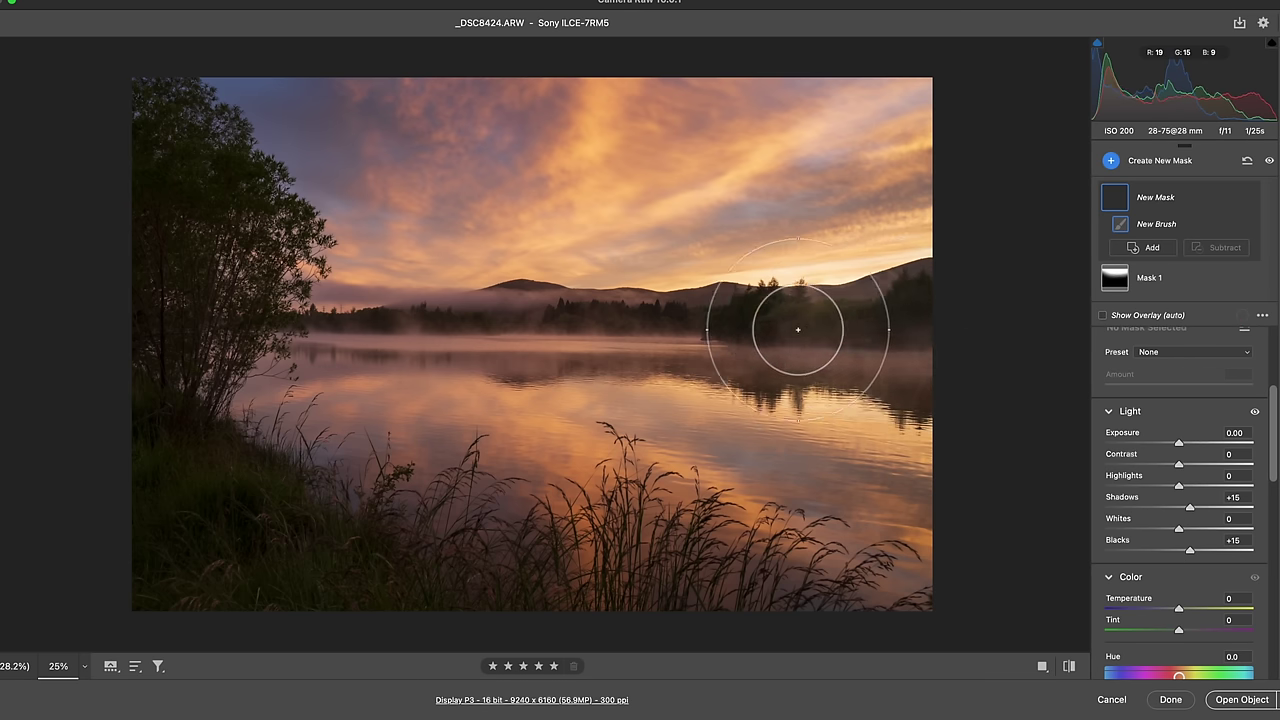
left_click_drag(686, 328, 686, 330)
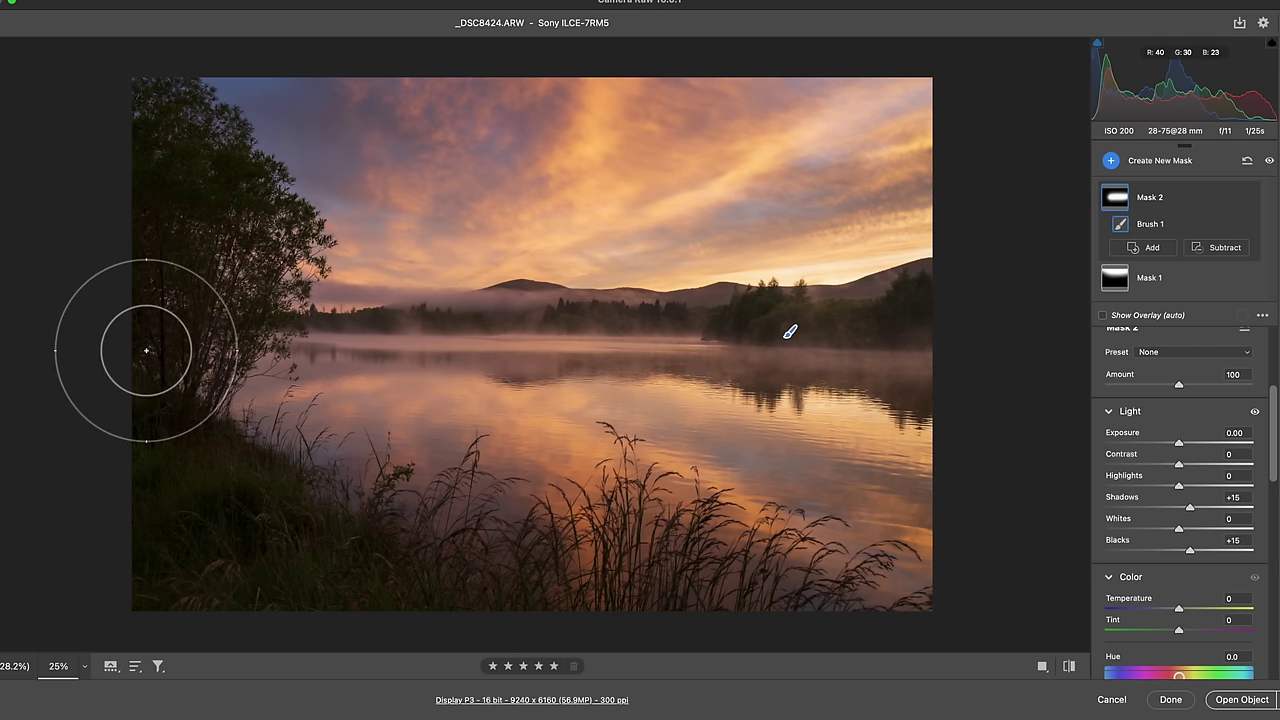
key("bracketleft")
key("bracketleft")
key("bracketleft")
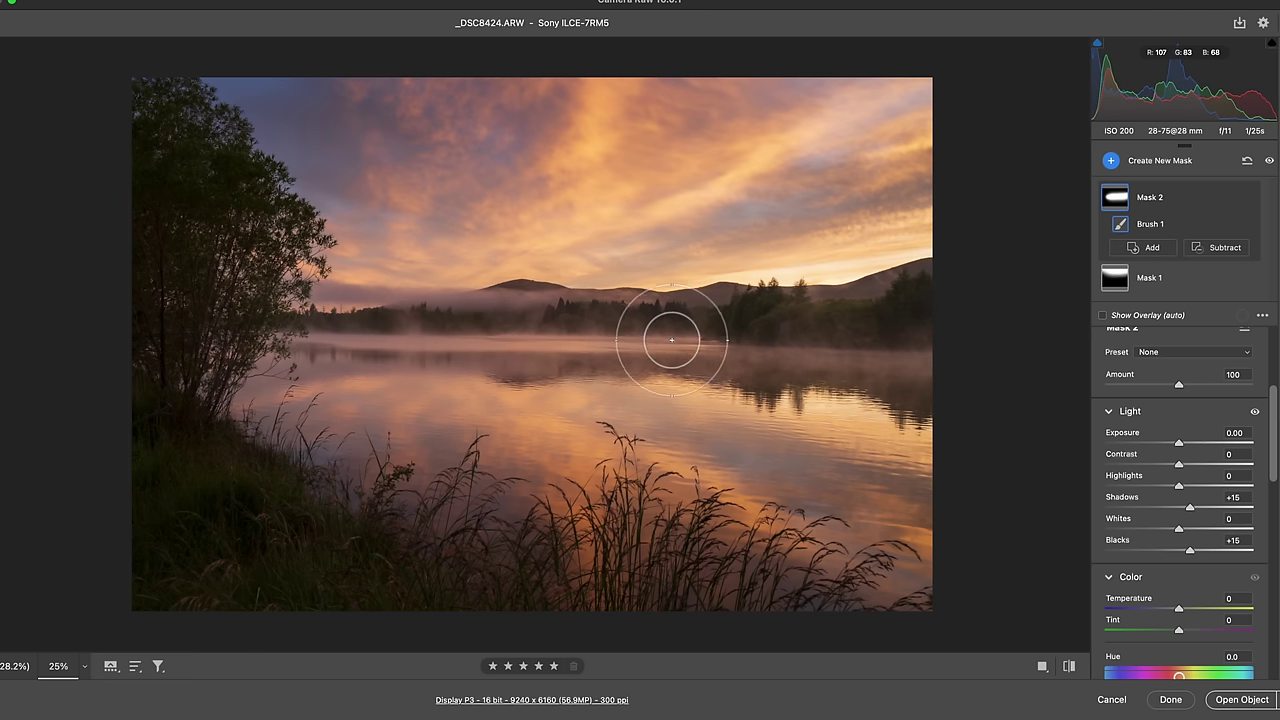
Step: Toggle Mask 2's visibility off and on to compare the far tree line with and without the brightening
left_click(1250, 198)
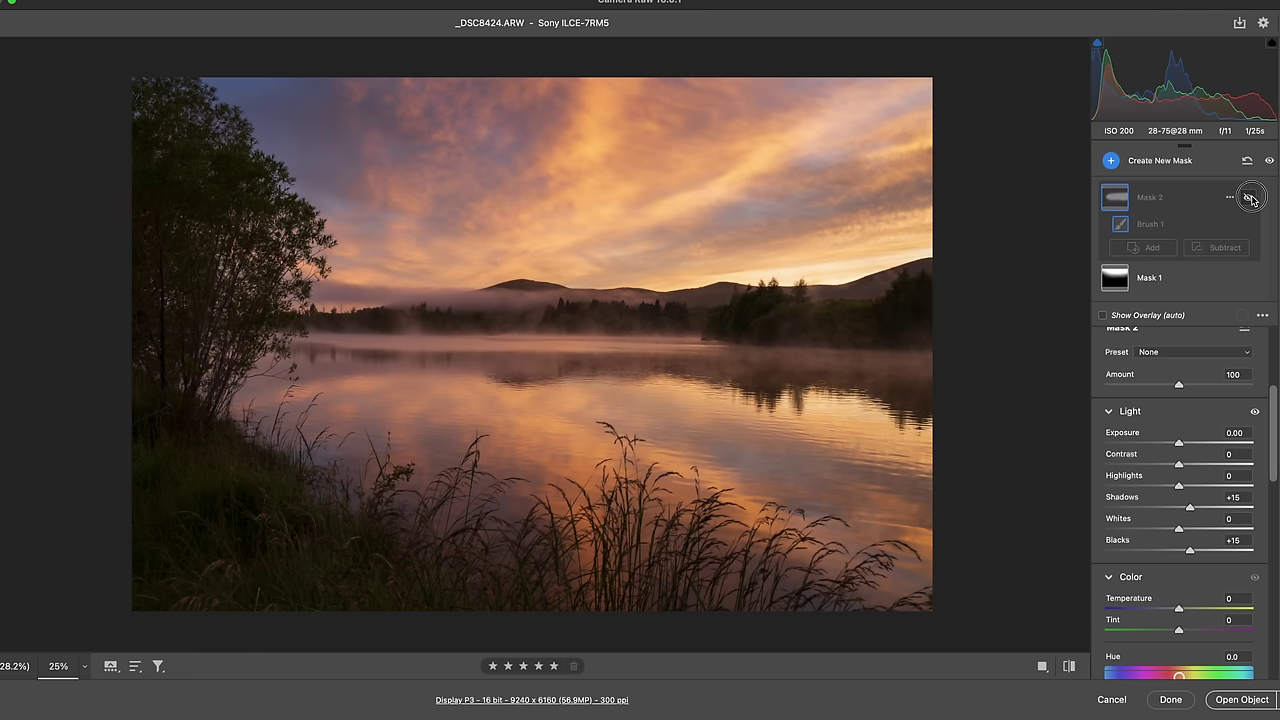
left_click(1250, 198)
left_click(1250, 198)
left_click(1250, 198)
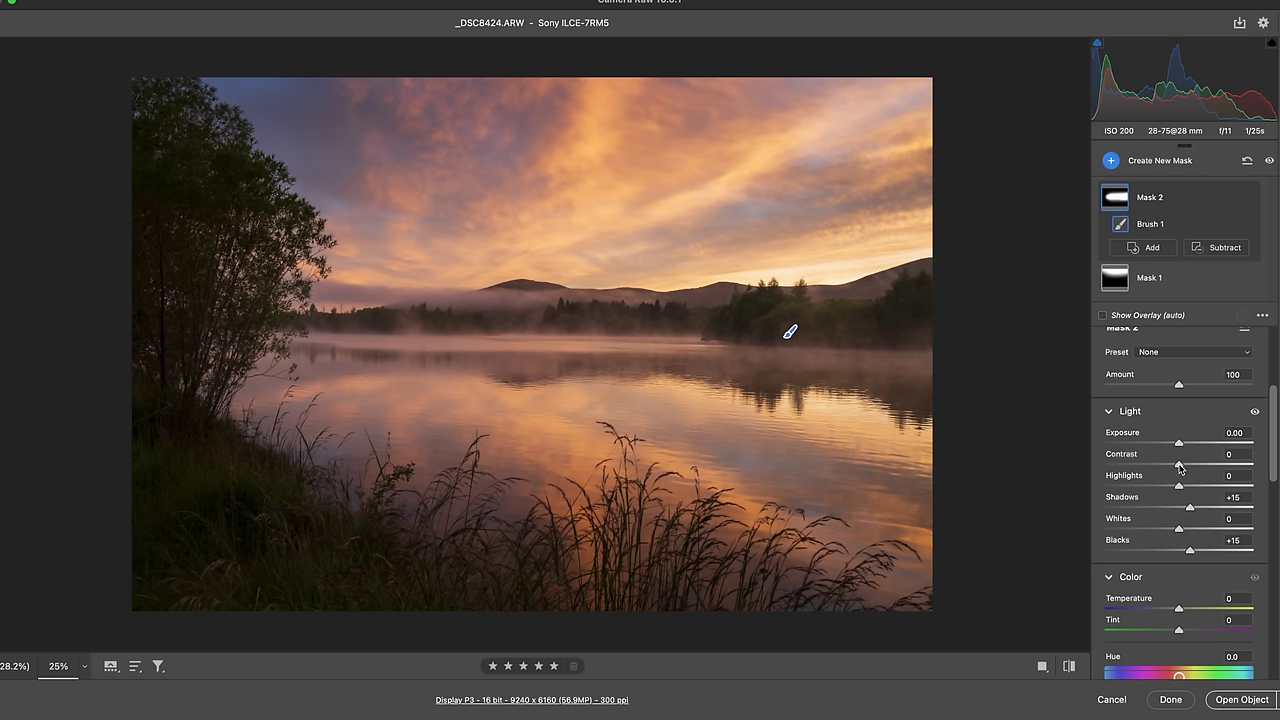
Step: Raise Mask 2's Shadows to +25 and lower its Dehaze to -8 to soften the distant trees
left_click_drag(1202, 511, 1199, 510)
scroll(1194, 556, "down", 1)
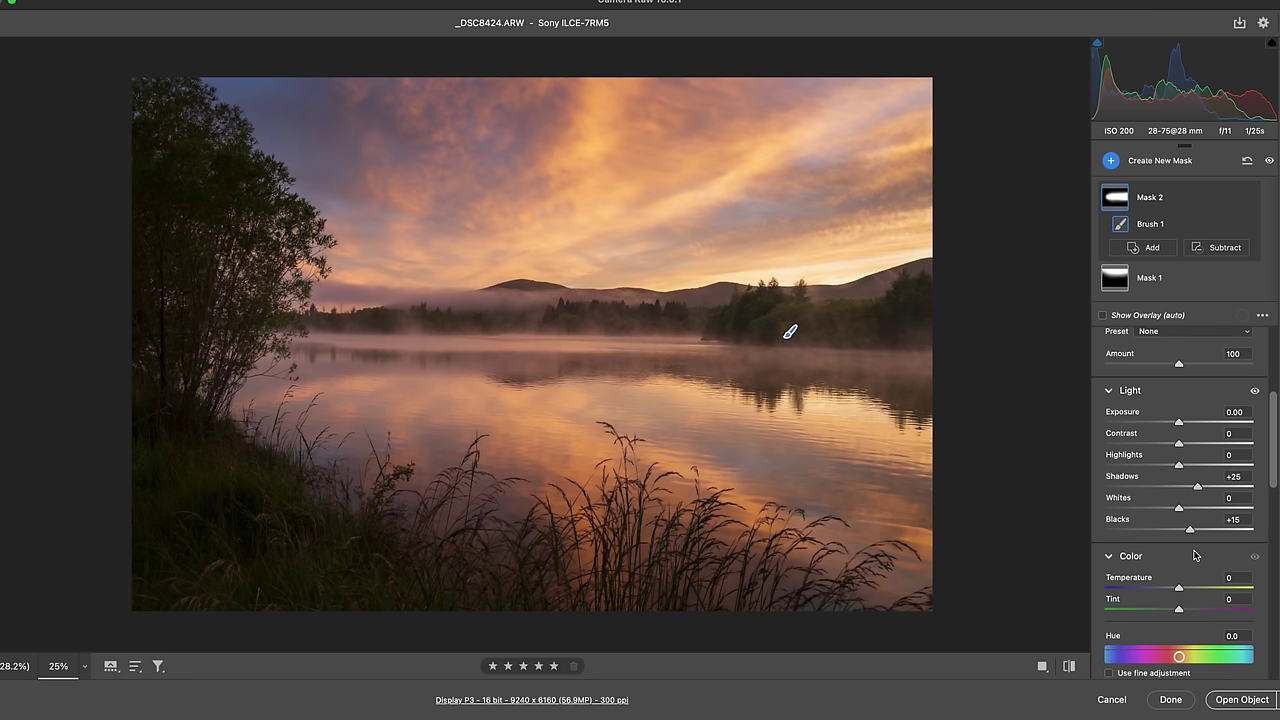
scroll(1194, 556, "down", 6)
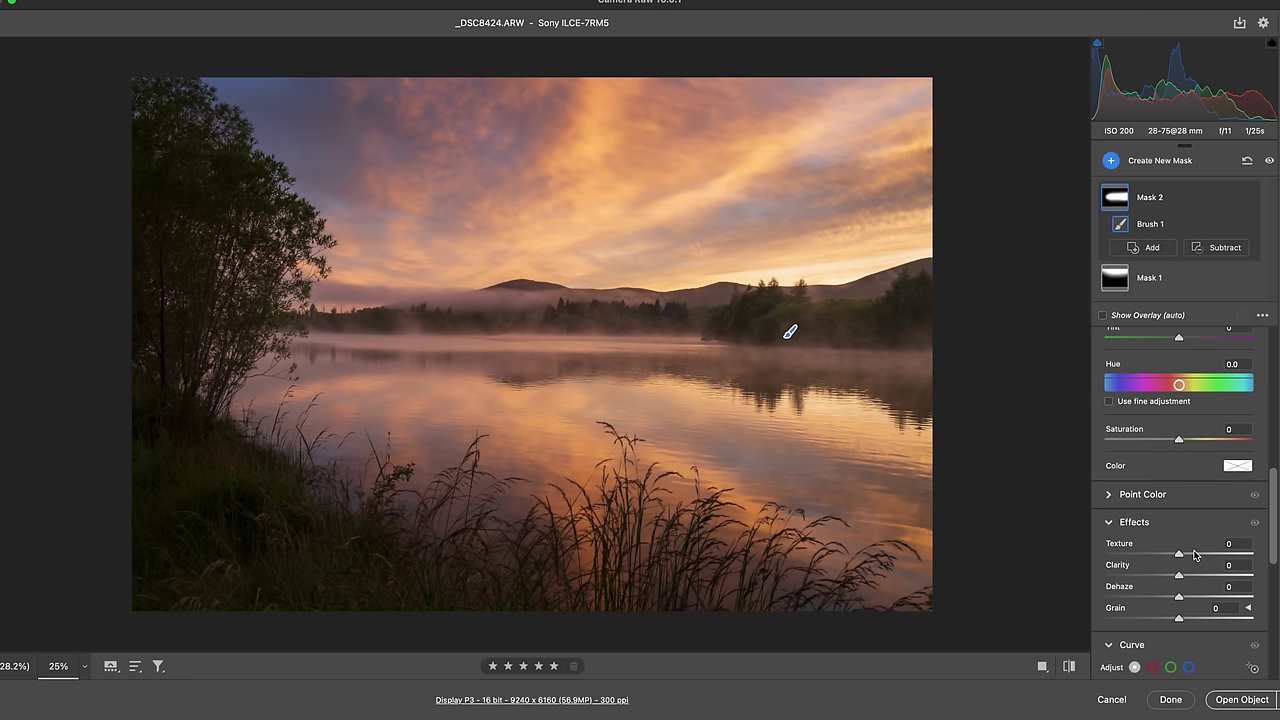
scroll(1194, 556, "down", 1)
mouse_move(1179, 578)
left_mouse_down()
mouse_move(1157, 580)
mouse_move(1174, 585)
left_mouse_up()
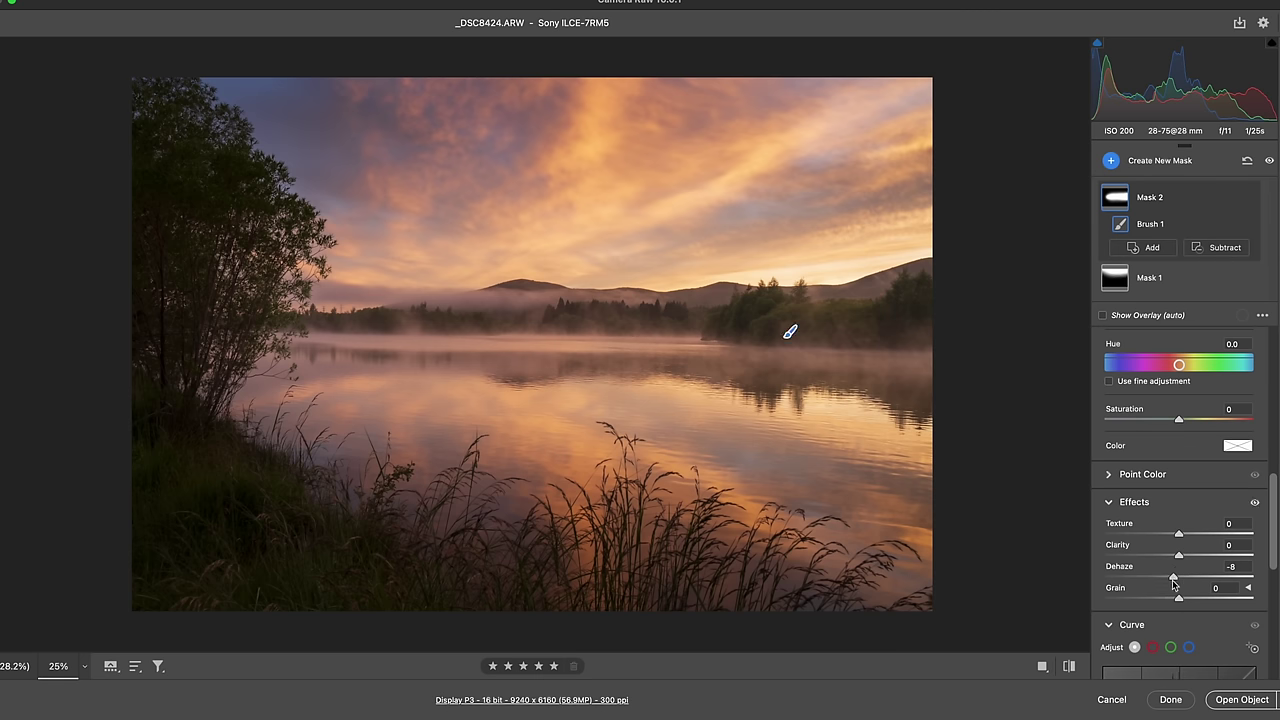
Step: Create a brush mask with Dehaze -15, paint it at size 13 along the misty far shoreline, and lower its Dehaze to -22
double_click(1174, 579)
key("k")
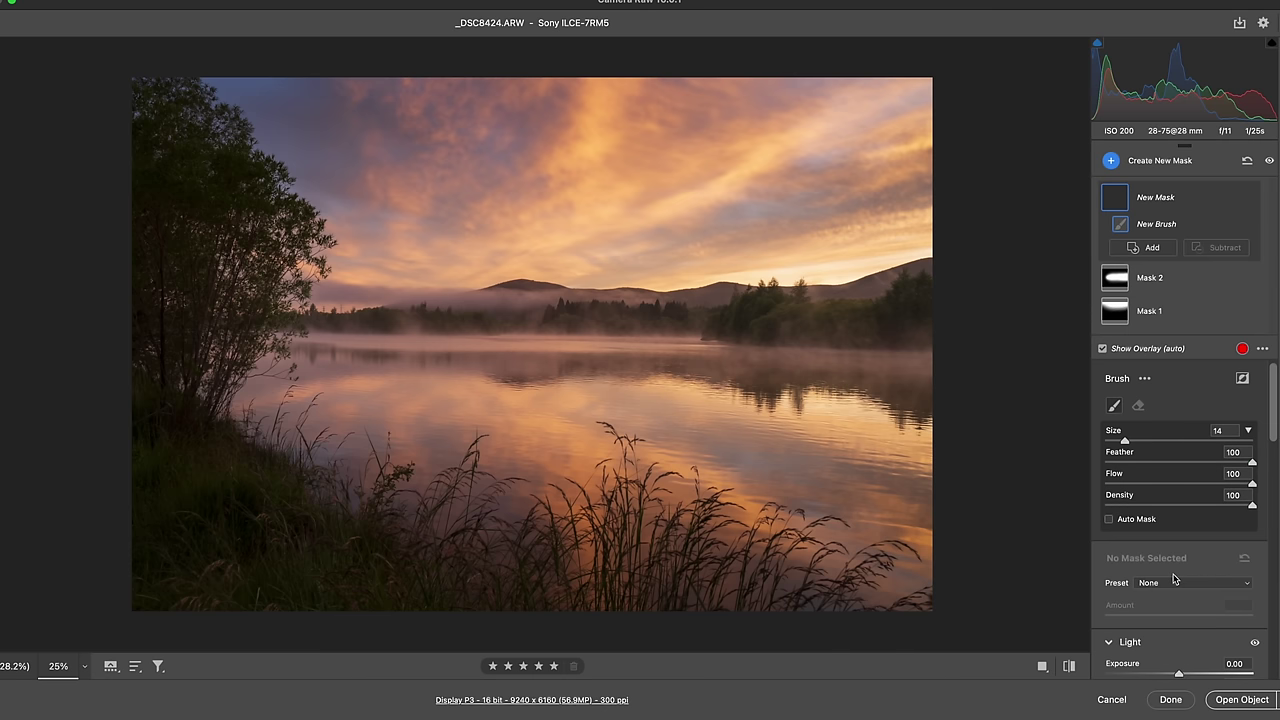
scroll(1188, 622, "down", 10)
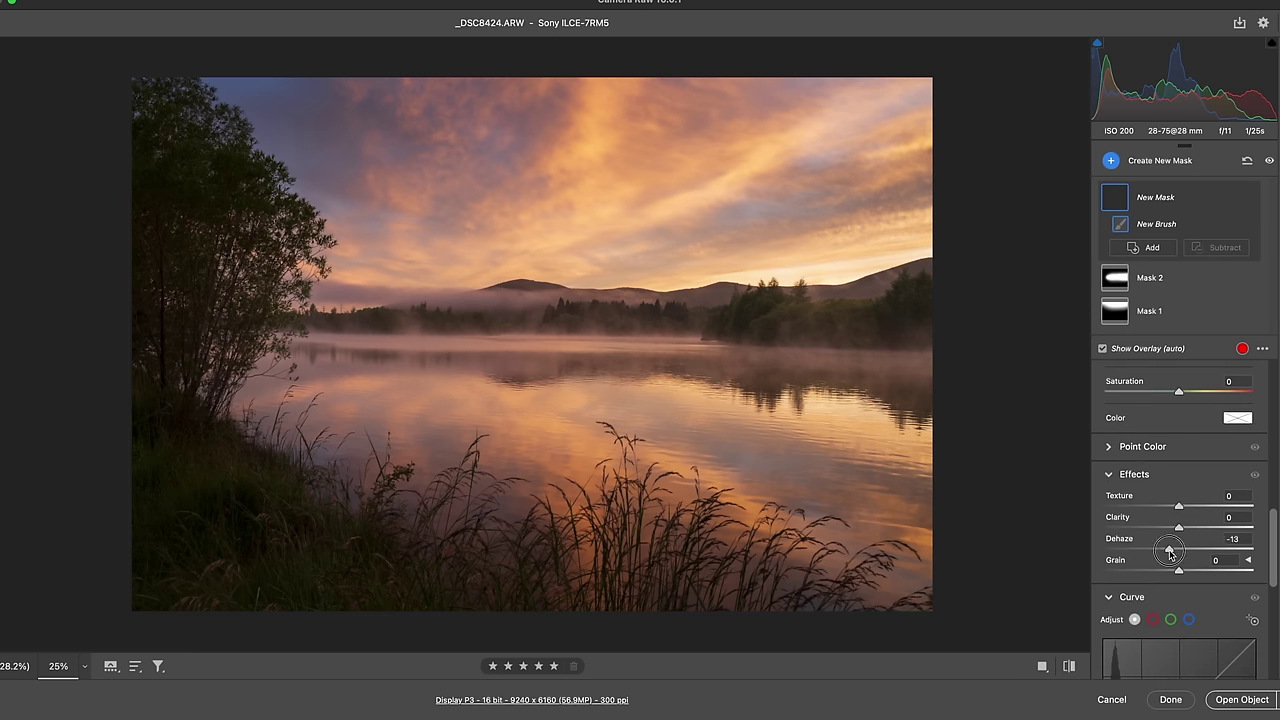
left_click_drag(1170, 552, 1168, 552)
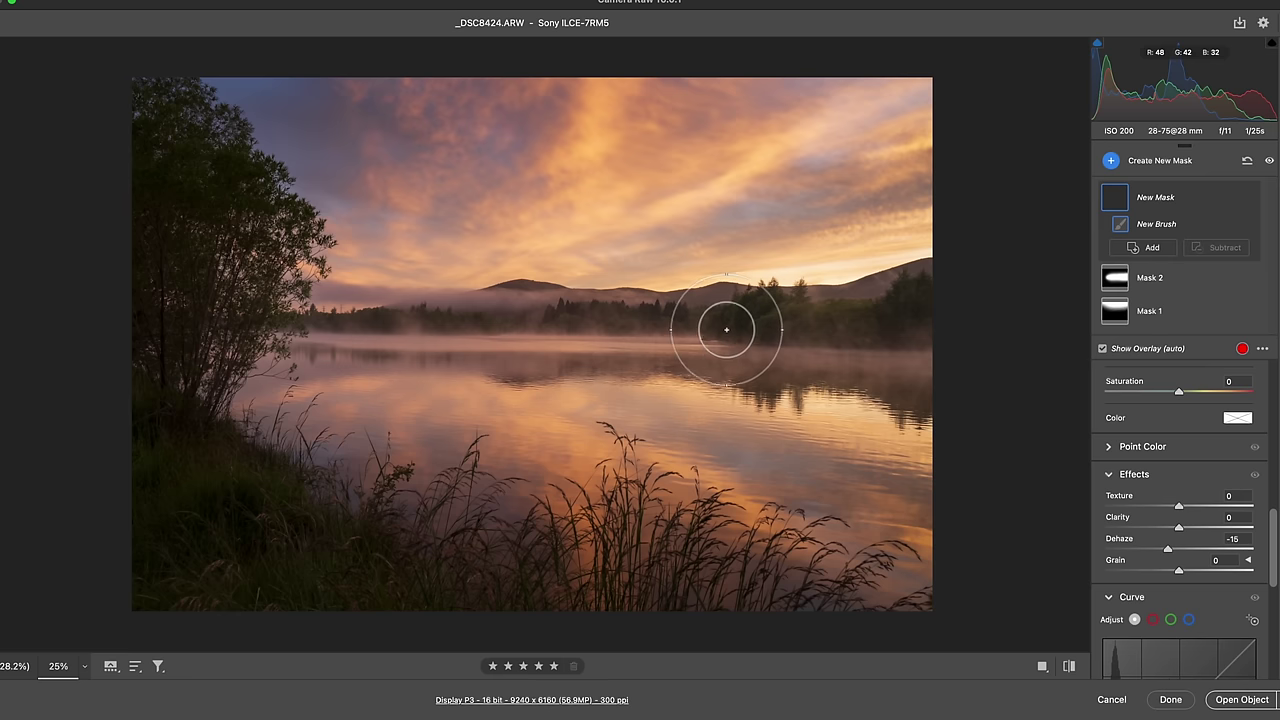
left_click(666, 322)
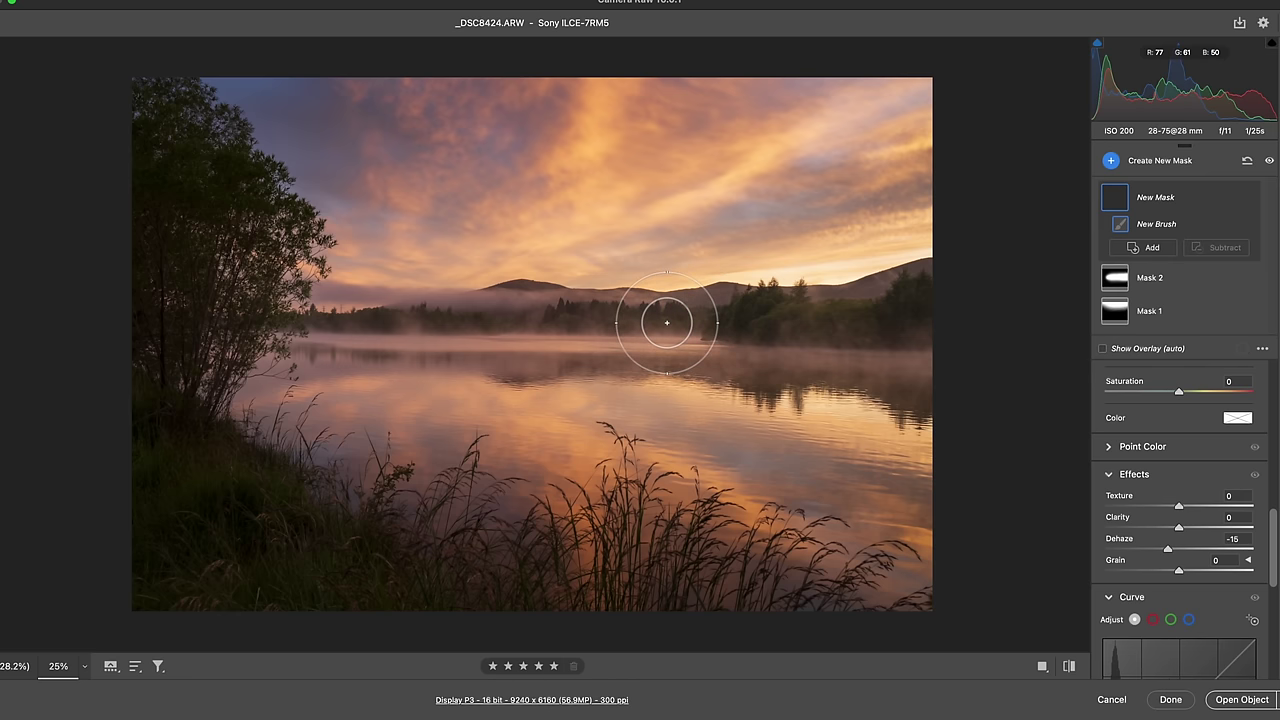
left_click_drag(666, 322, 517, 320)
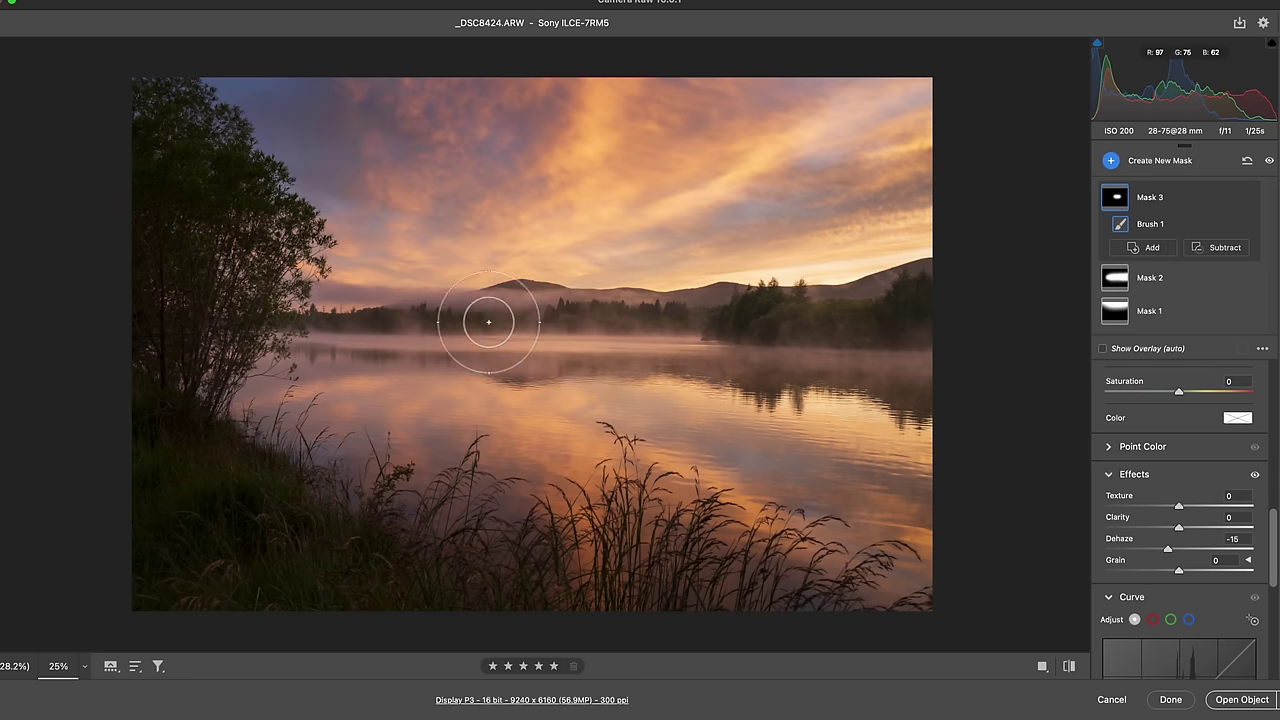
left_click_drag(344, 330, 300, 329)
mouse_move(1122, 205)
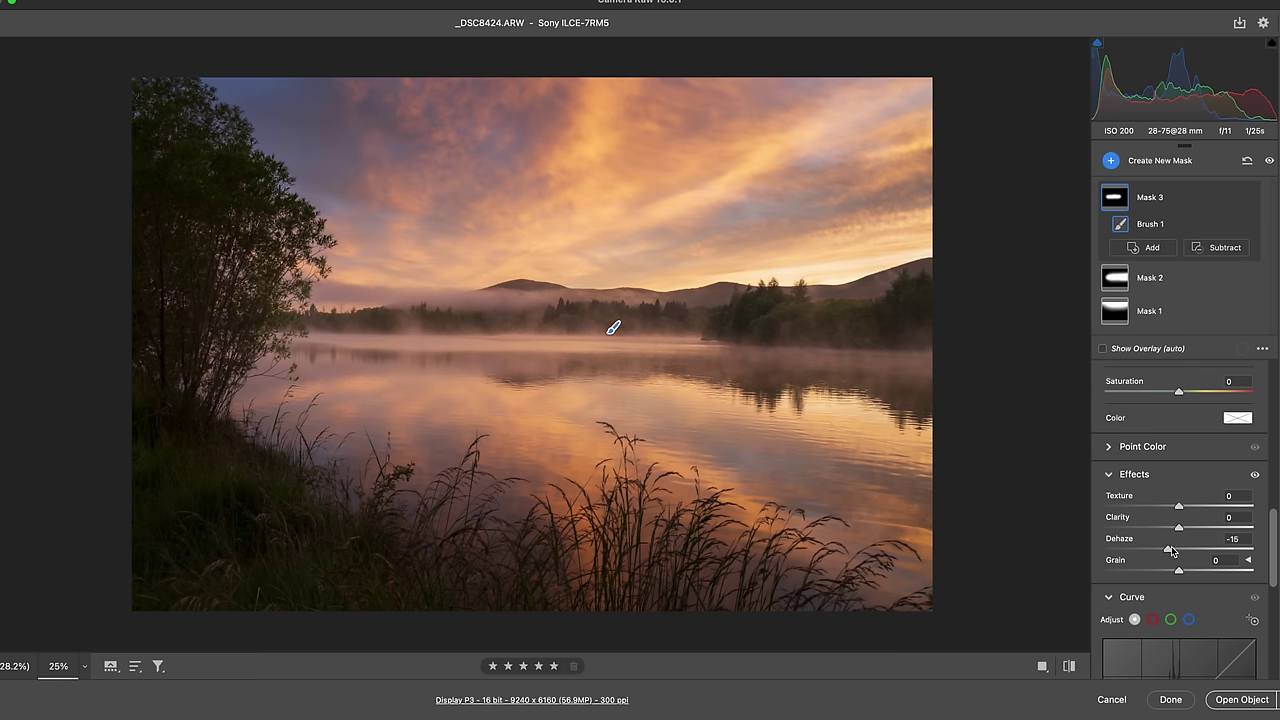
left_click_drag(1170, 551, 1159, 552)
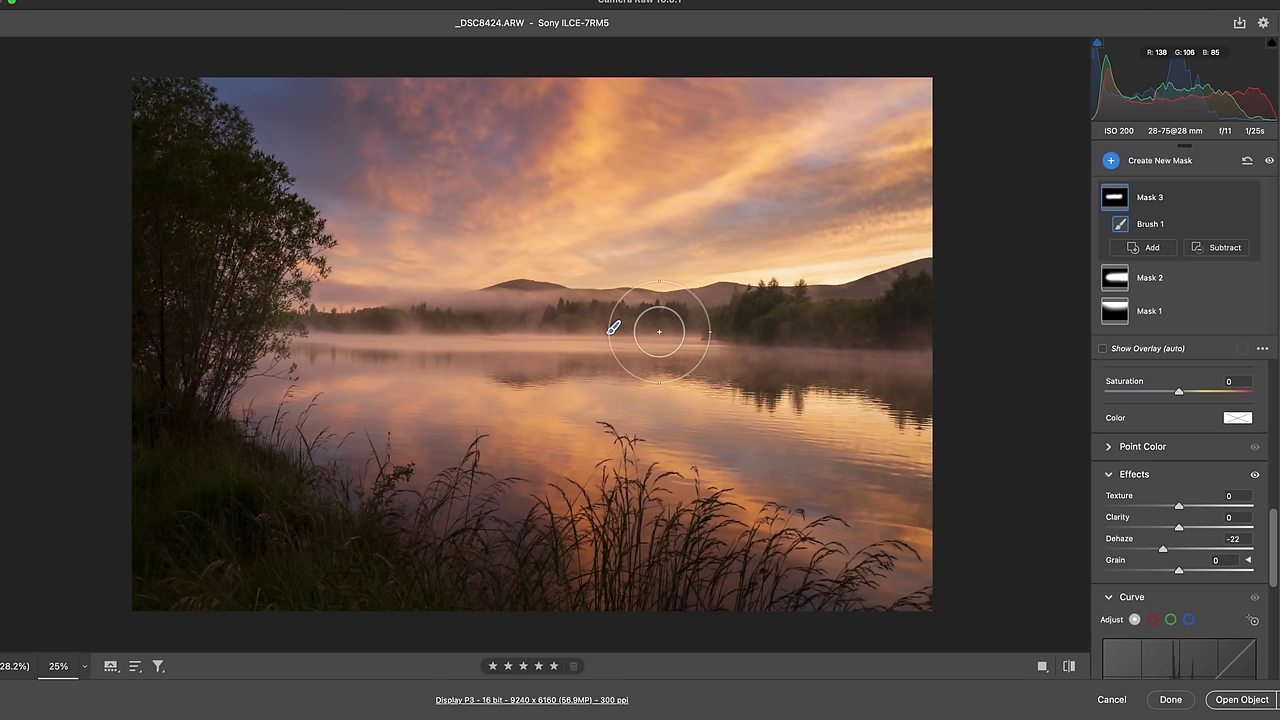
Step: Create another brush mask with Shadows +9 and Blacks +5, and paint it over the large tree, bank and foreground grasses
key("k")
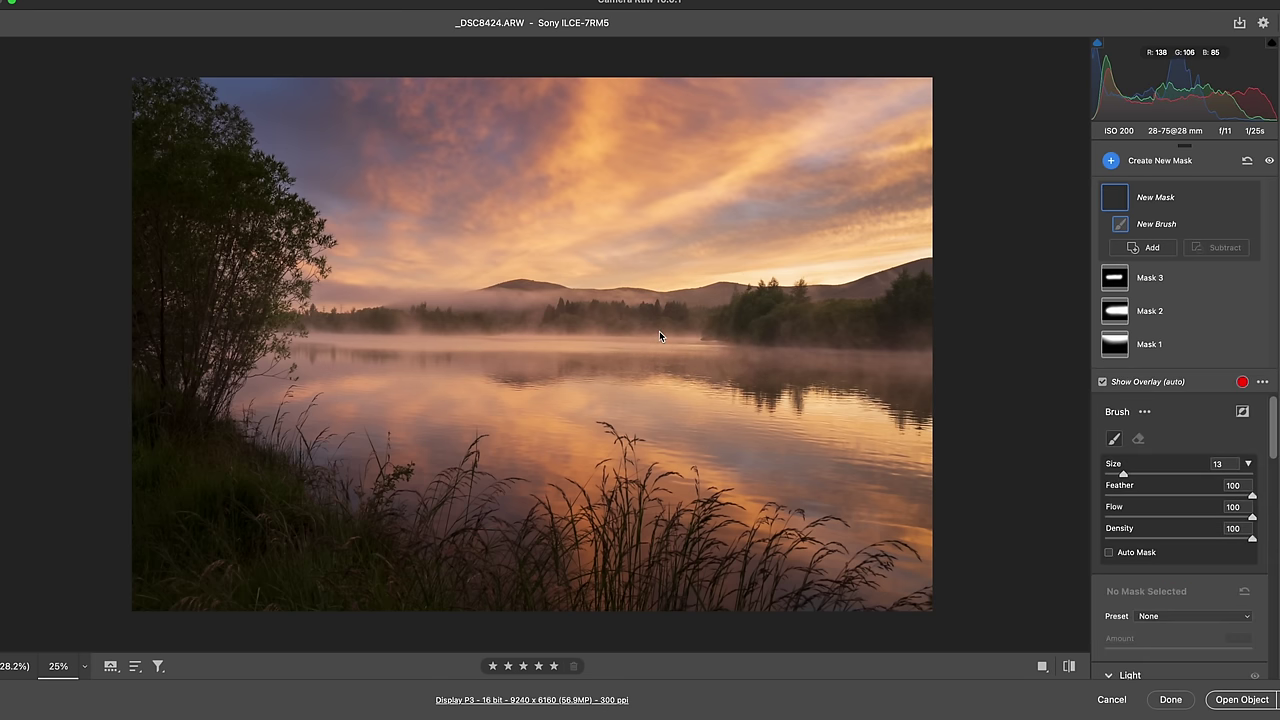
scroll(1178, 560, "down", 5)
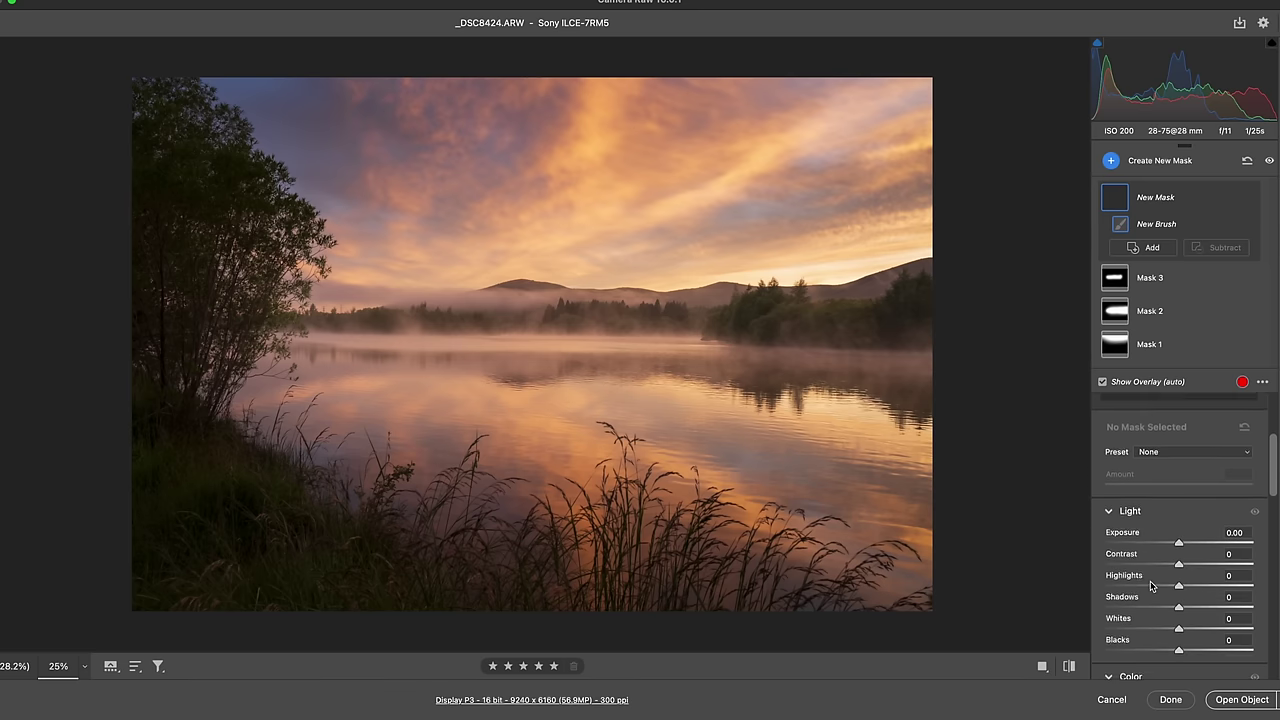
left_click_drag(1178, 587, 1183, 636)
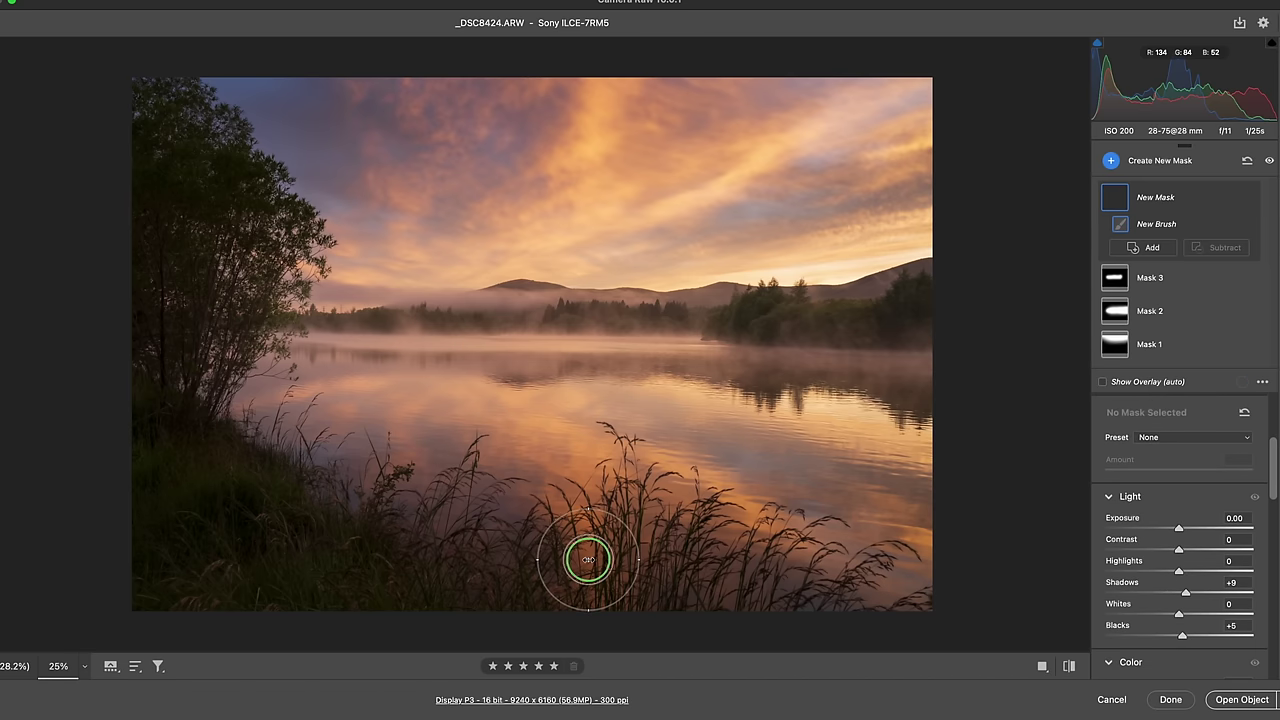
mouse_move(192, 262)
left_mouse_down()
mouse_move(171, 249)
mouse_move(220, 217)
mouse_move(200, 214)
mouse_move(226, 443)
mouse_move(491, 537)
mouse_move(280, 563)
left_mouse_up()
mouse_move(389, 549)
left_mouse_down()
mouse_move(466, 571)
mouse_move(727, 578)
left_mouse_up()
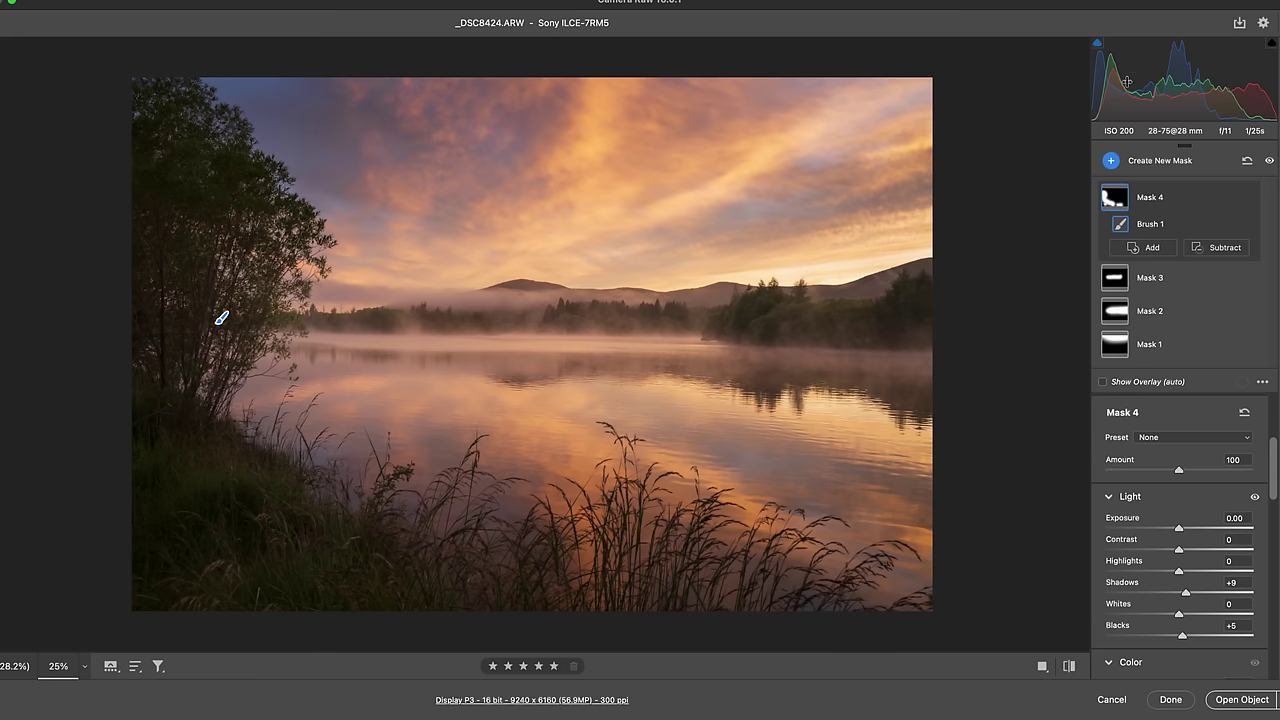
Step: Return to the global edits, collapse the Color settings, and compare the photo with its unedited original
key("e")
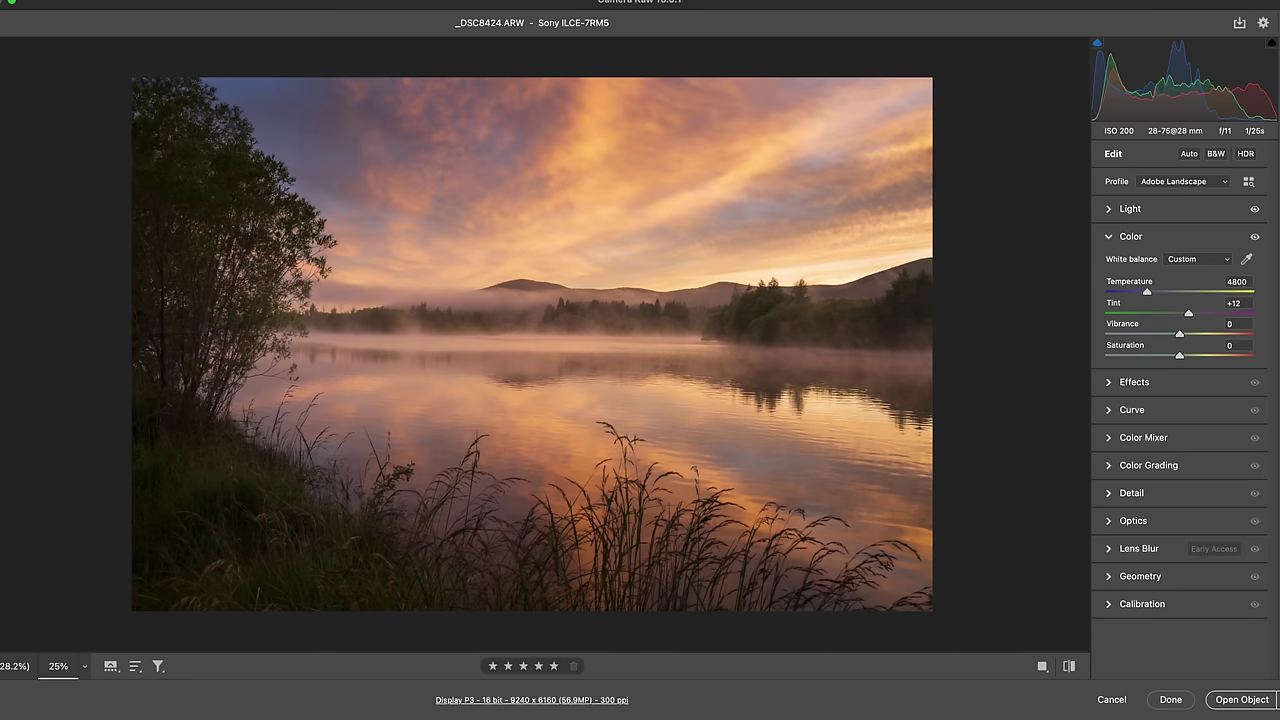
left_click(1191, 244)
key("backslash")
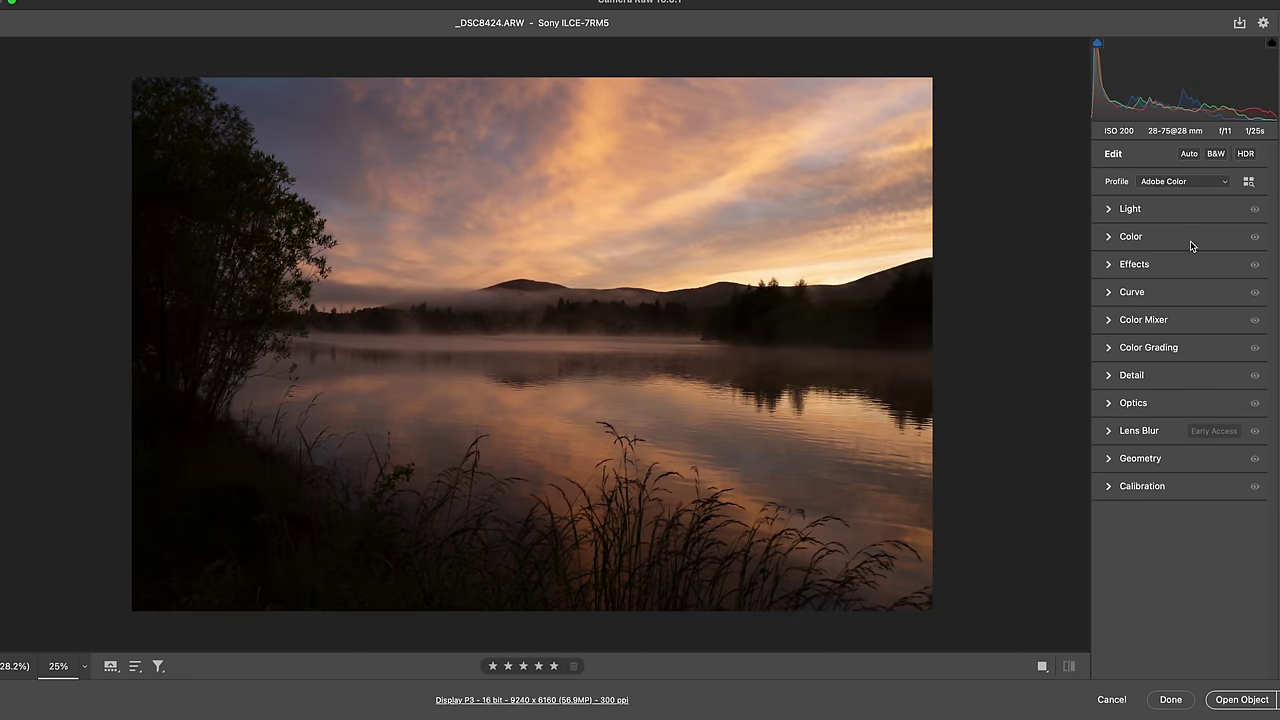
key("backslash")
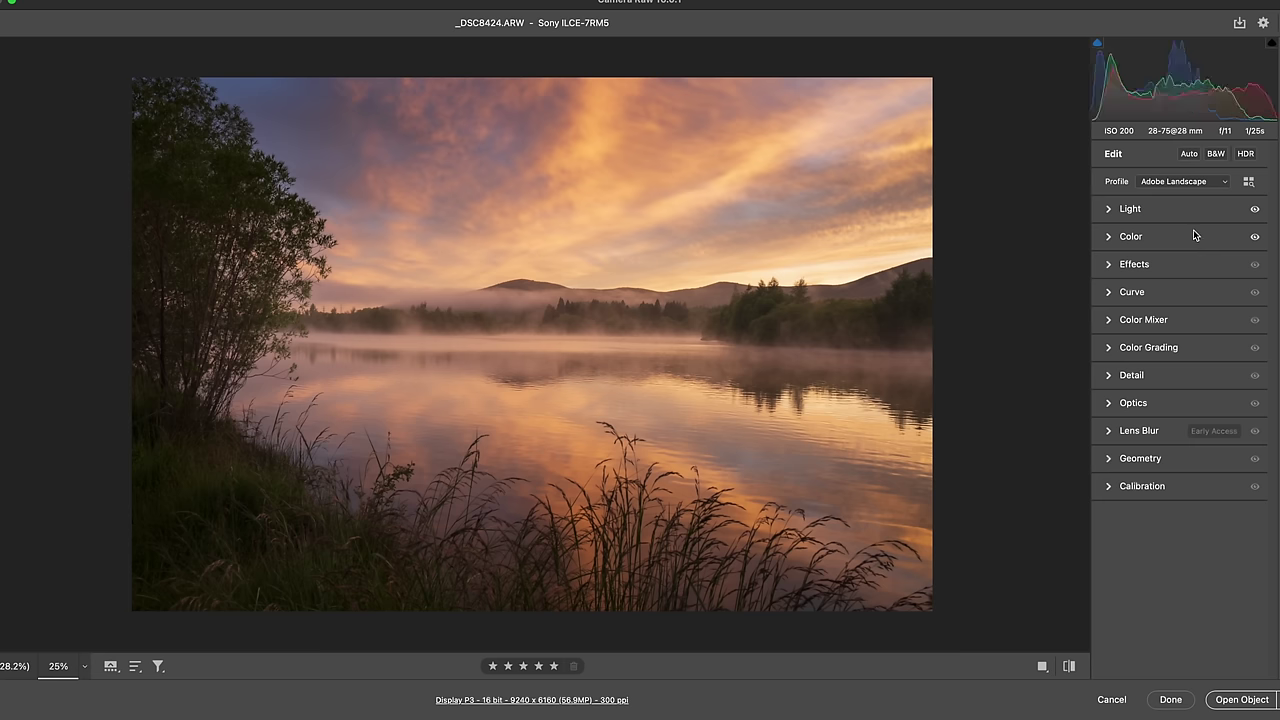
Step: Reopen the masks and switch all of them off and on repeatedly to compare their combined effect
left_click(1273, 118)
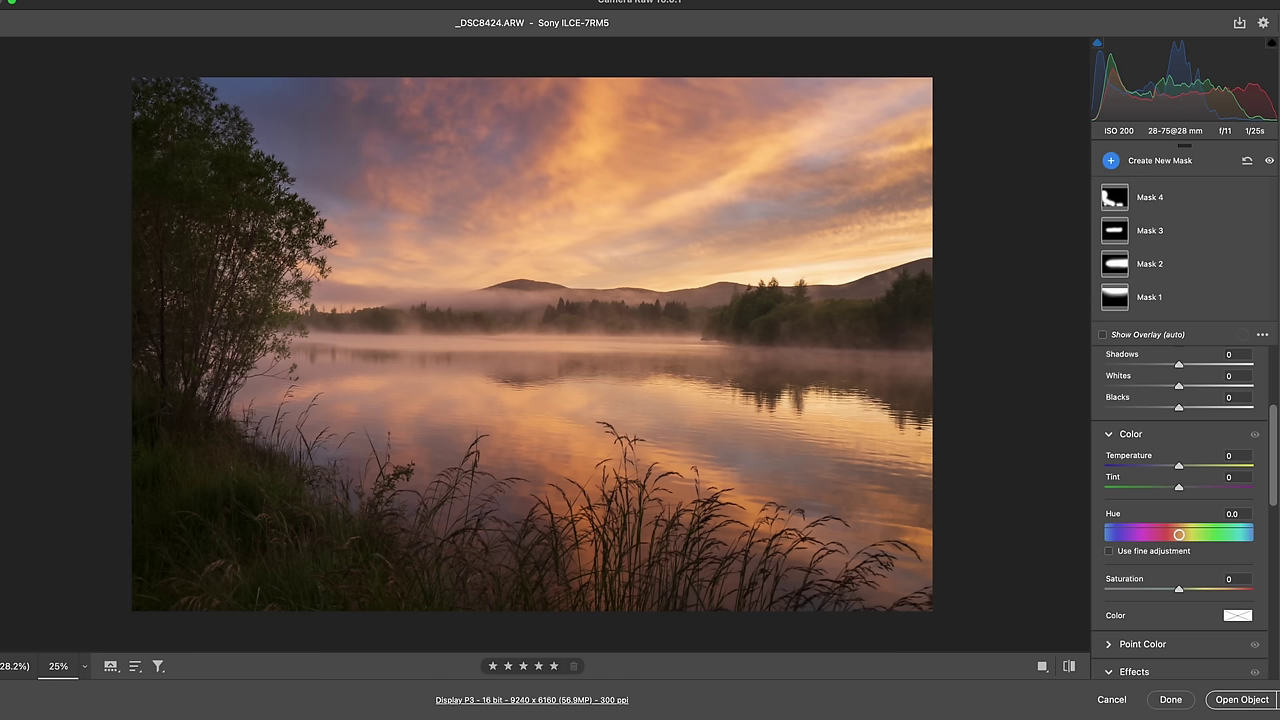
left_click(1269, 161)
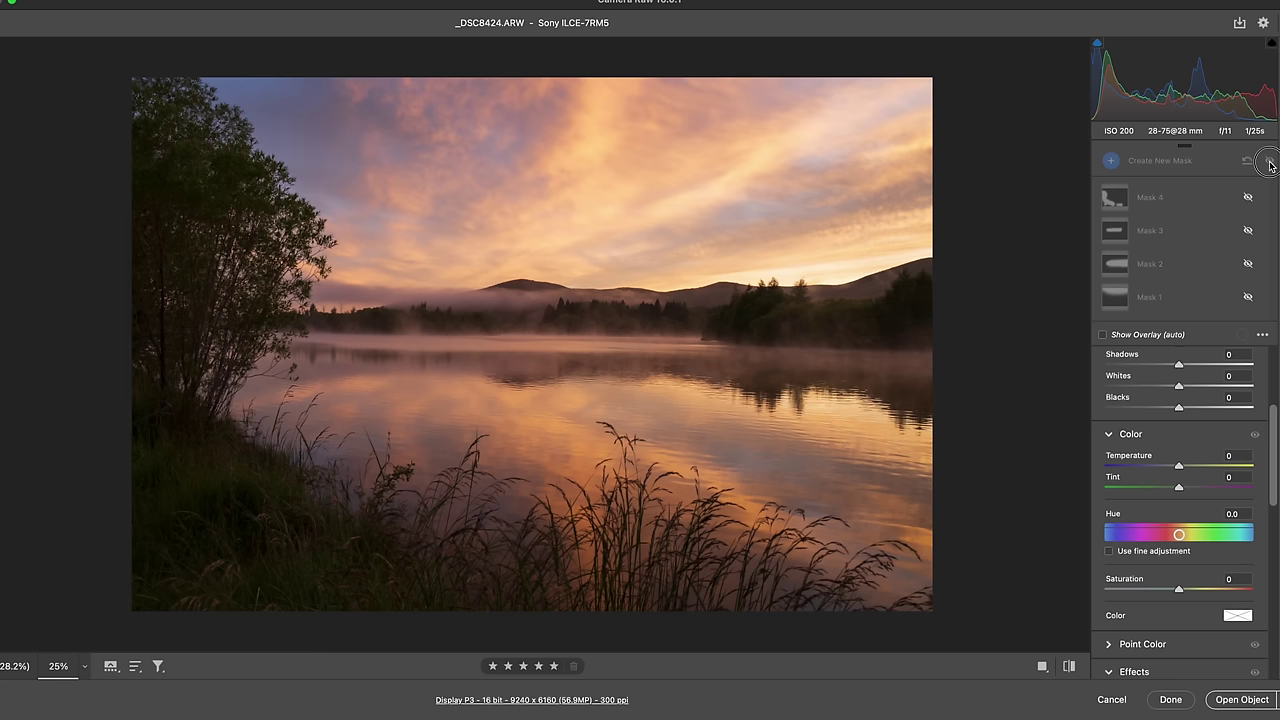
left_click(1270, 162)
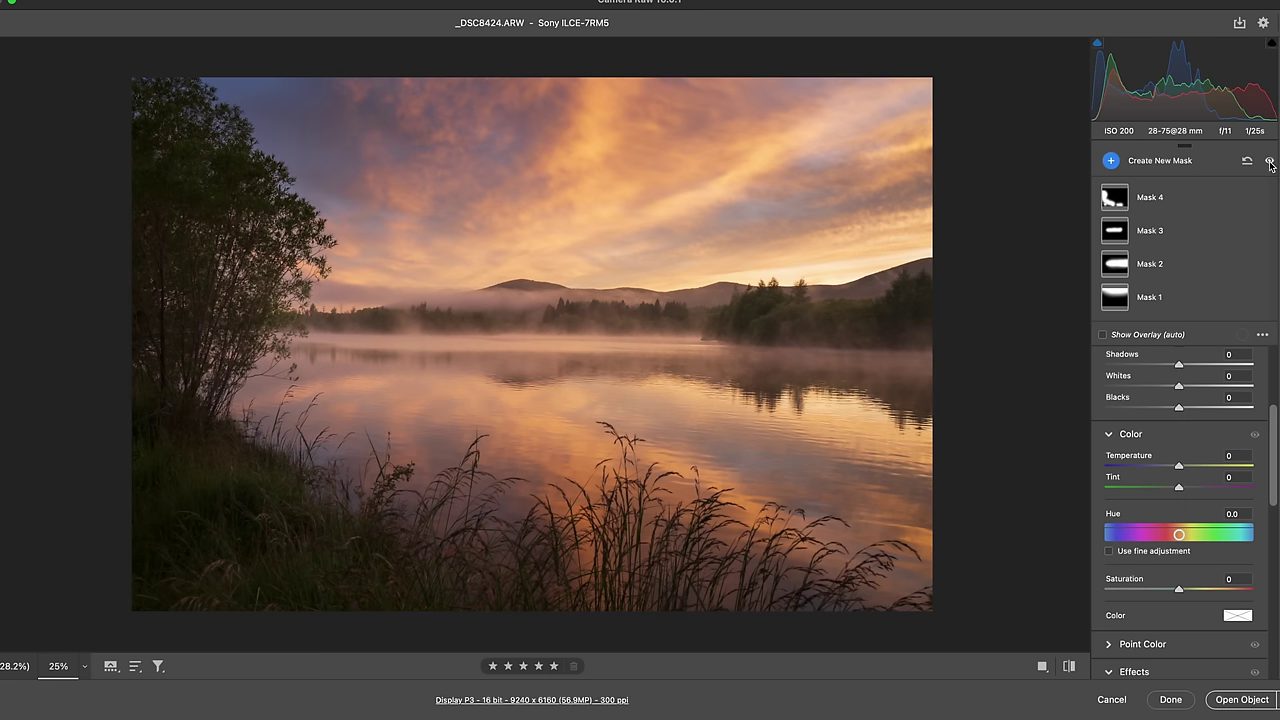
left_click(1270, 162)
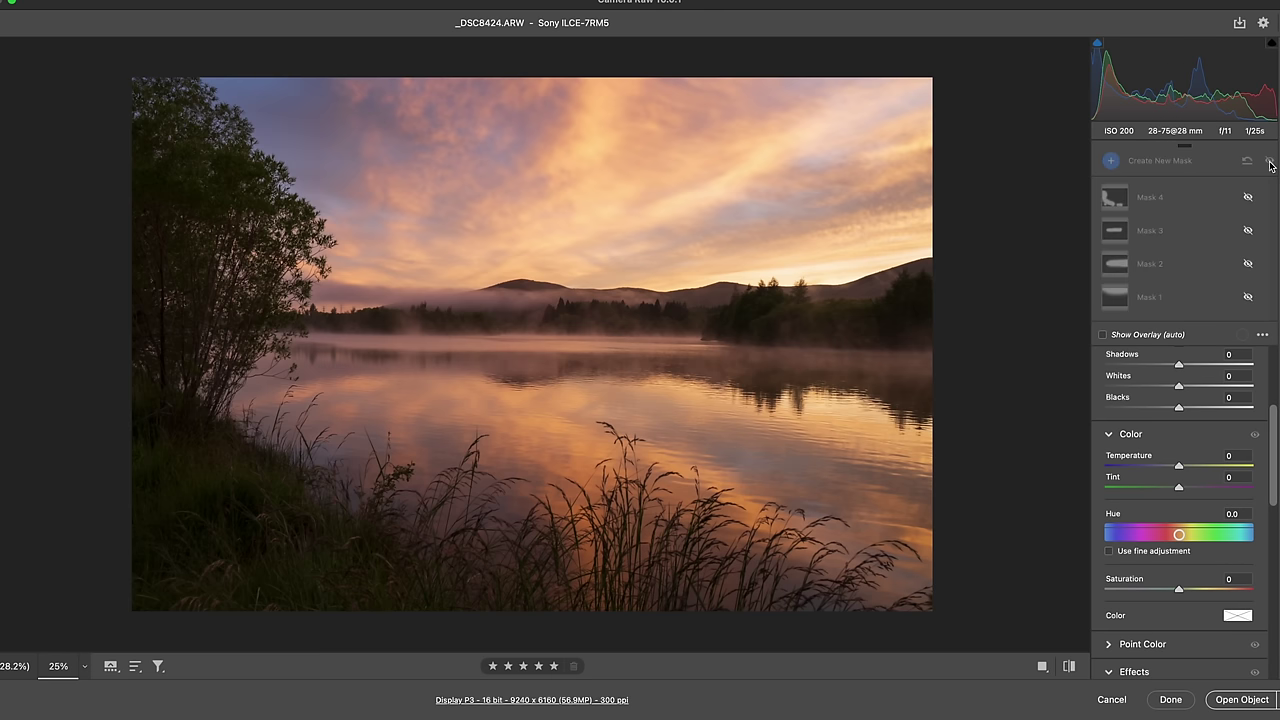
left_click(1270, 162)
left_click(1270, 162)
left_click(1270, 162)
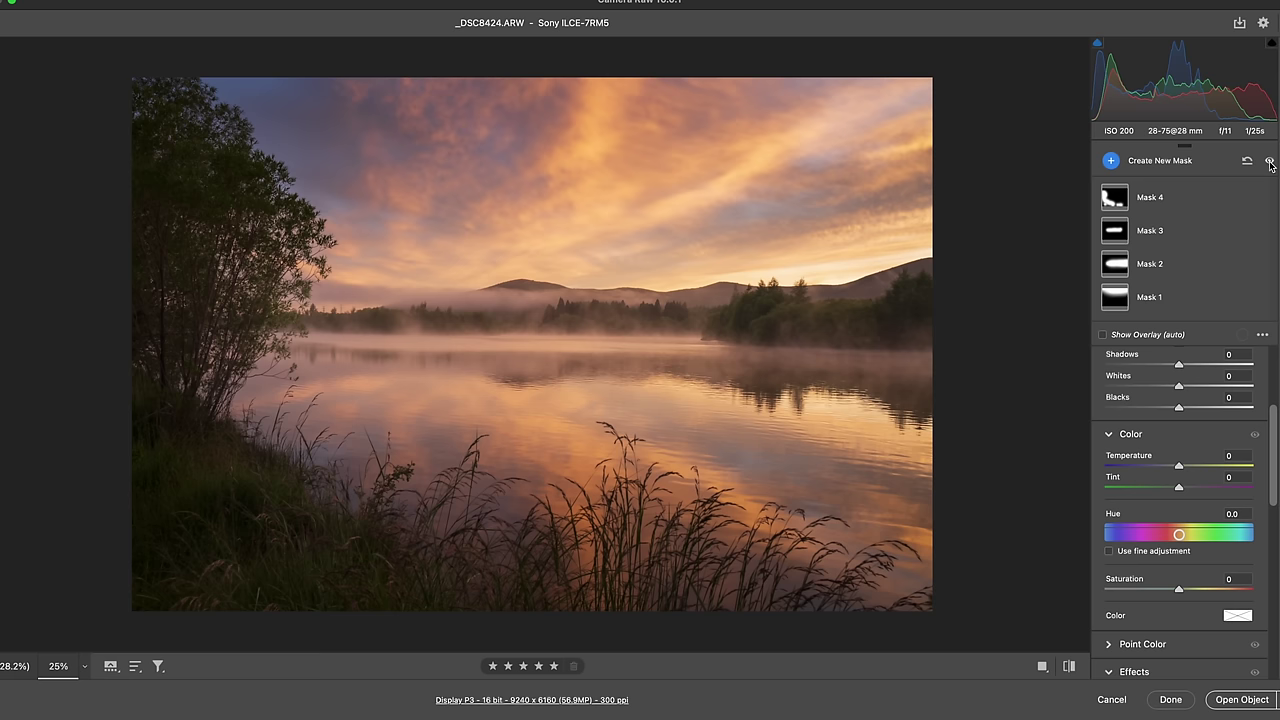
Step: Create a size 33 brush mask with Exposure -0.15 and Contrast +15, paint it across the foreground edge, and leave masking
key("k")
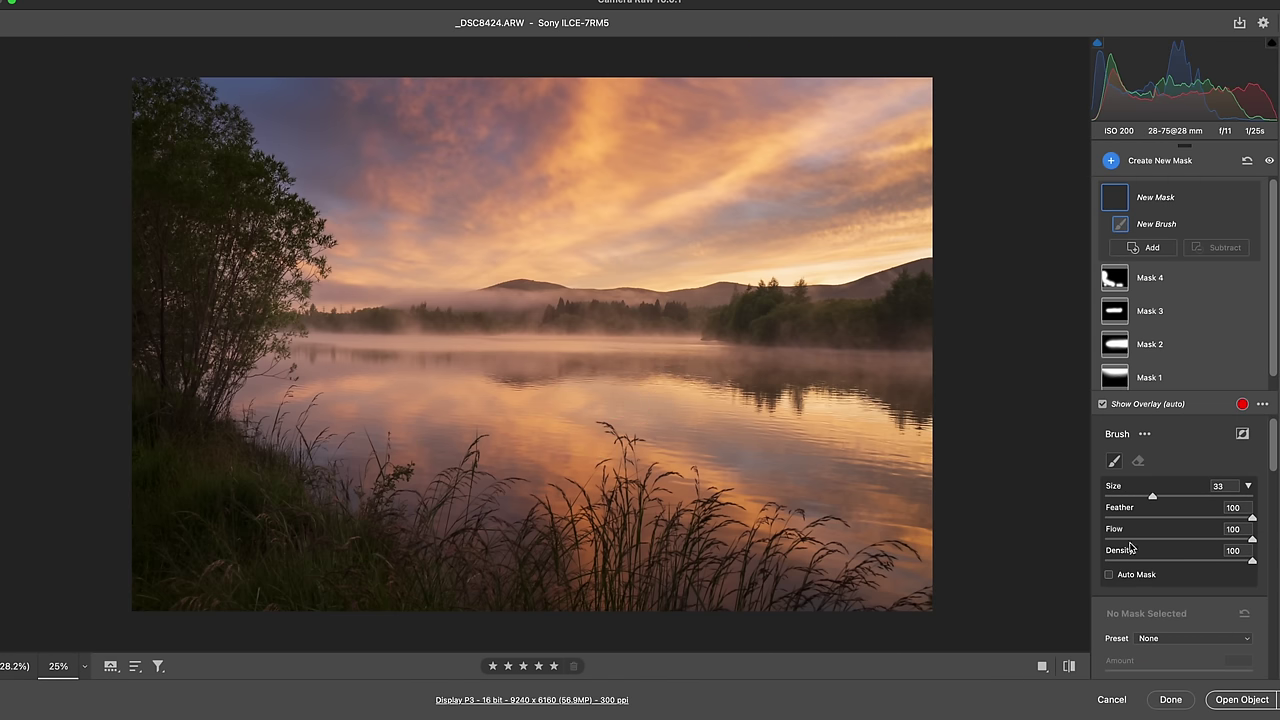
scroll(1150, 558, "down", 4)
scroll(1155, 555, "down", 1)
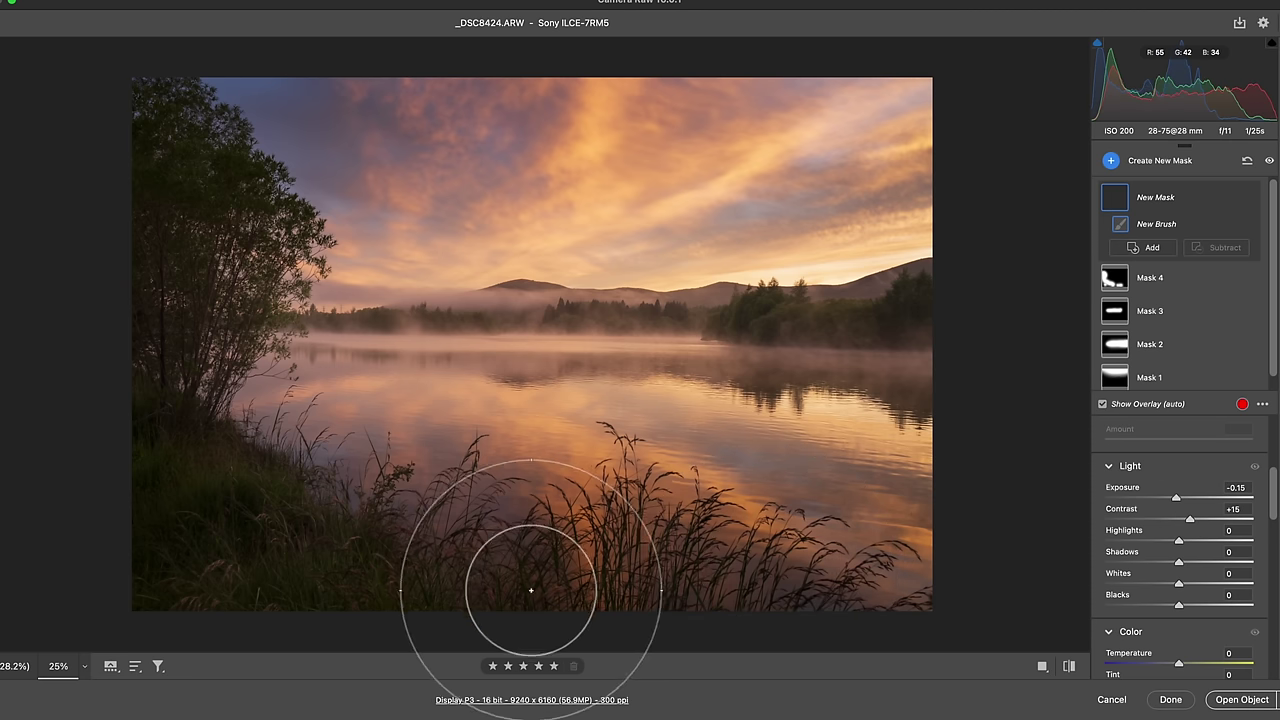
mouse_move(514, 595)
left_mouse_down()
mouse_move(363, 580)
mouse_move(634, 670)
mouse_move(825, 645)
left_mouse_up()
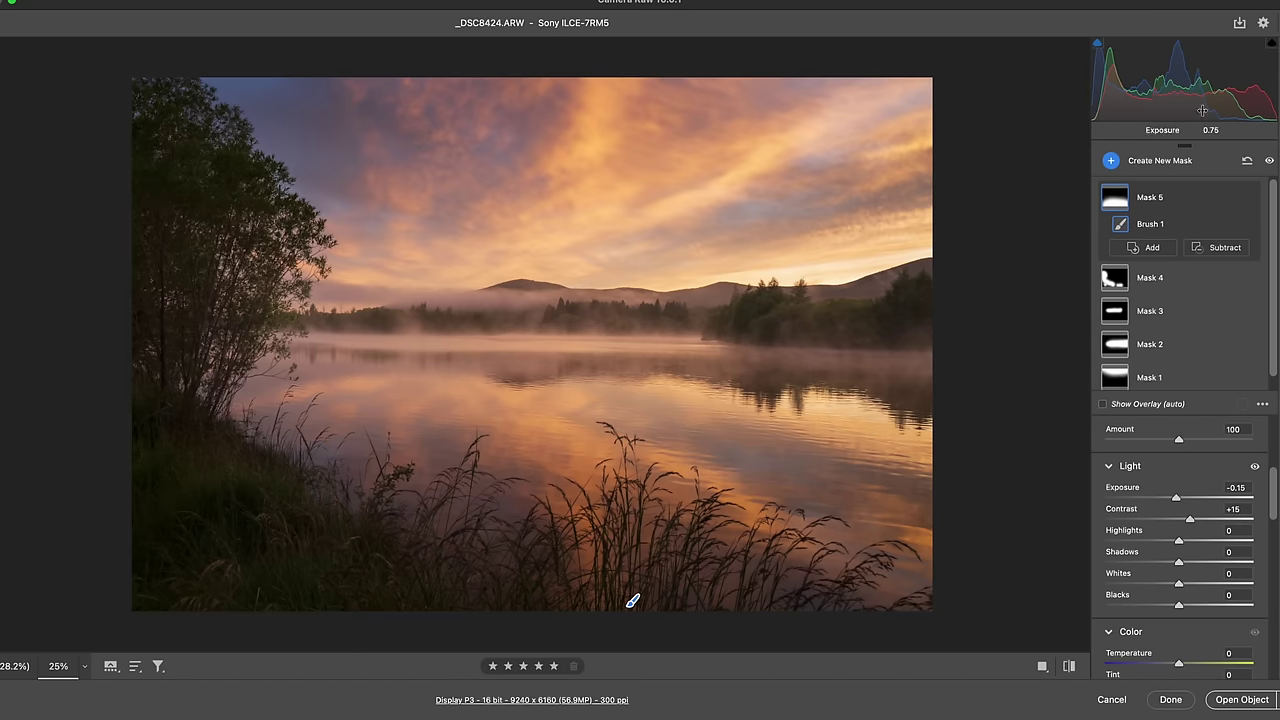
key("e")
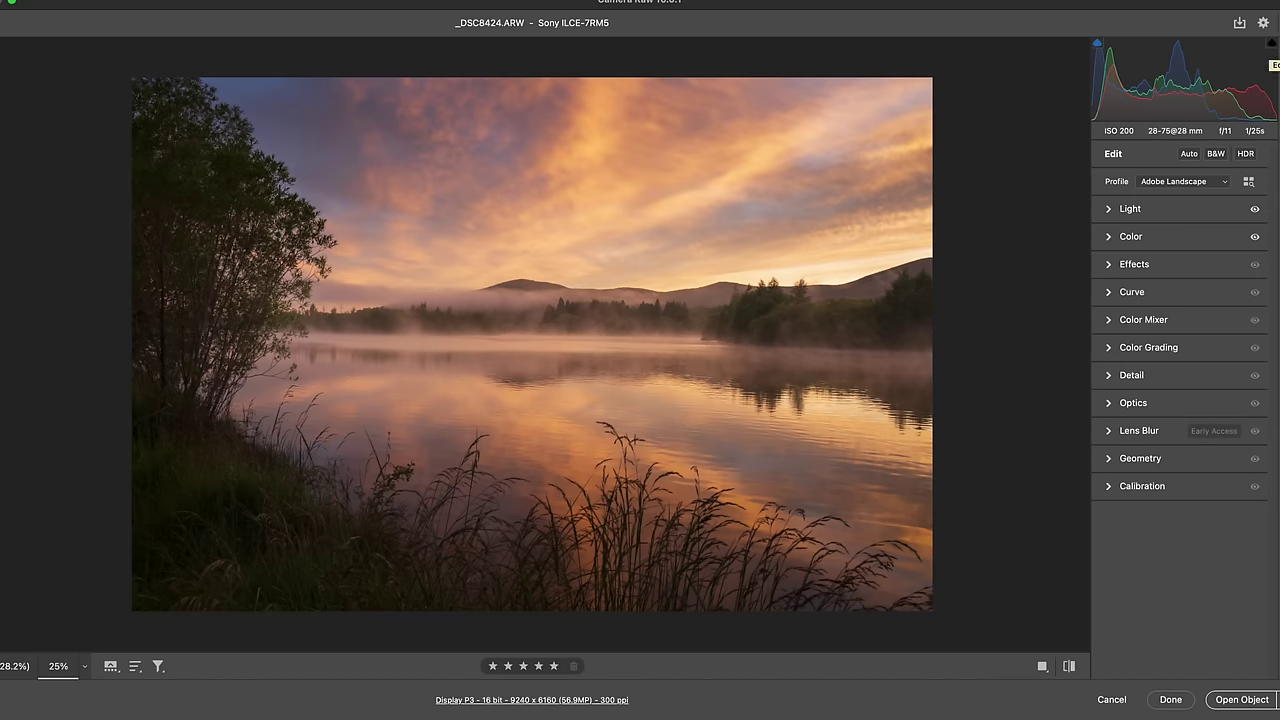
Step: Add a warm glow above the nearer far-shore trees with a brush mask using Temperature +14, Tint +3, Dehaze -17 and Exposure +0.40
key("k")
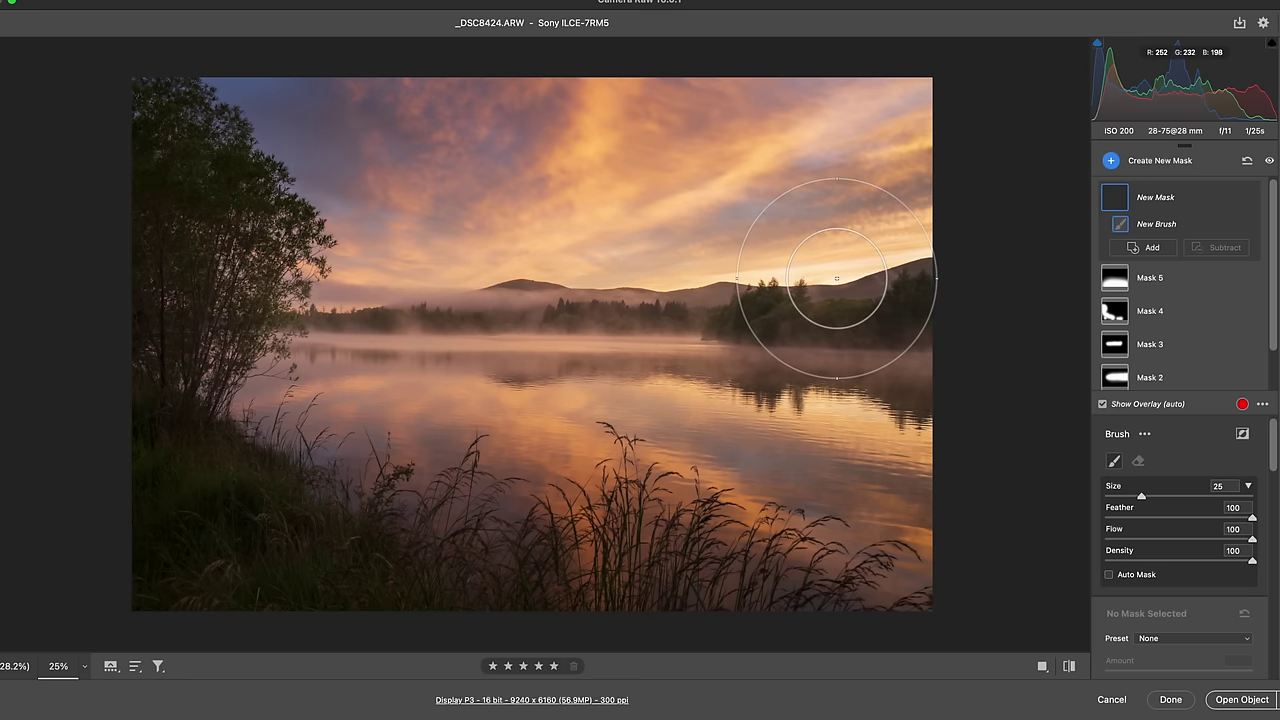
left_click_drag(829, 291, 796, 285)
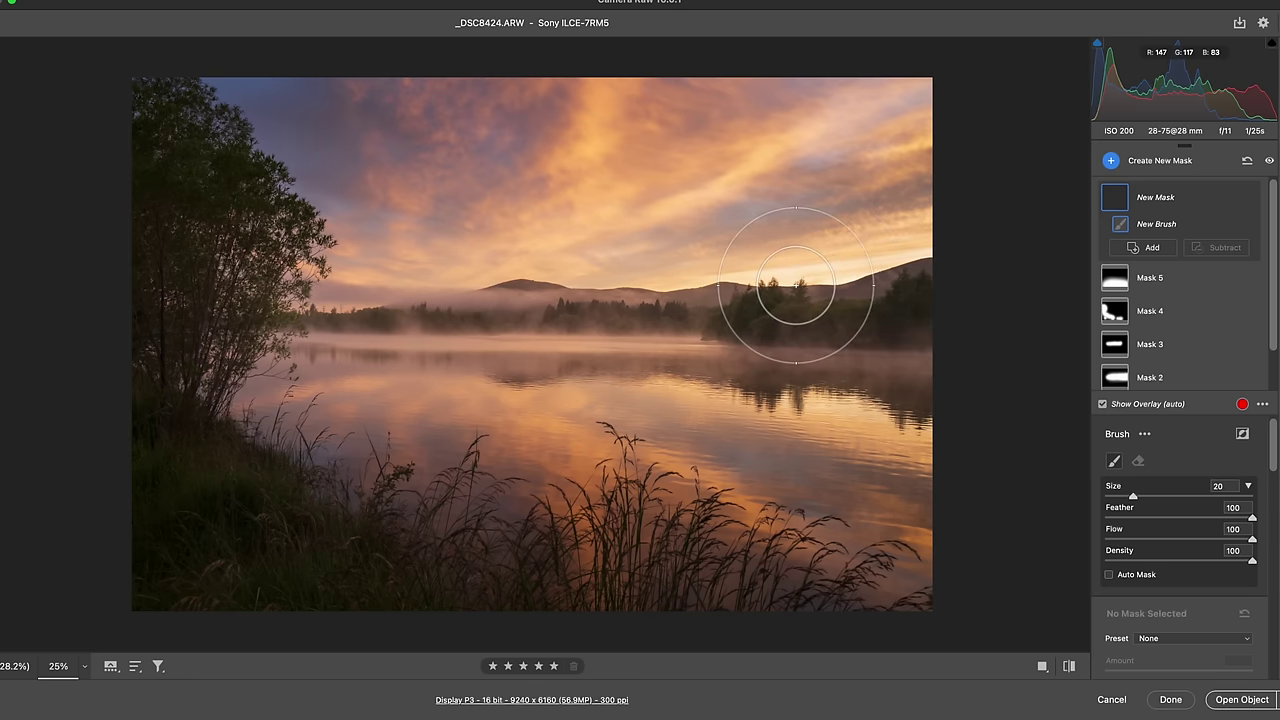
scroll(1199, 587, "down", 5)
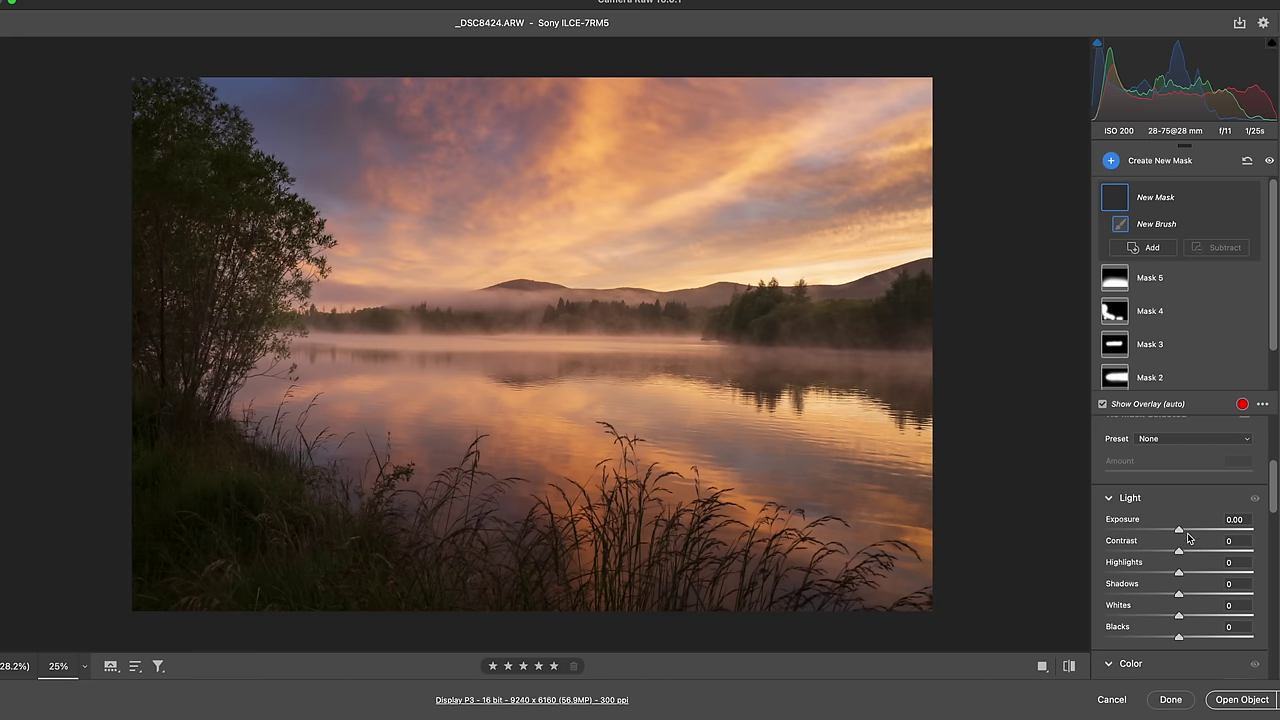
scroll(1185, 532, "down", 4)
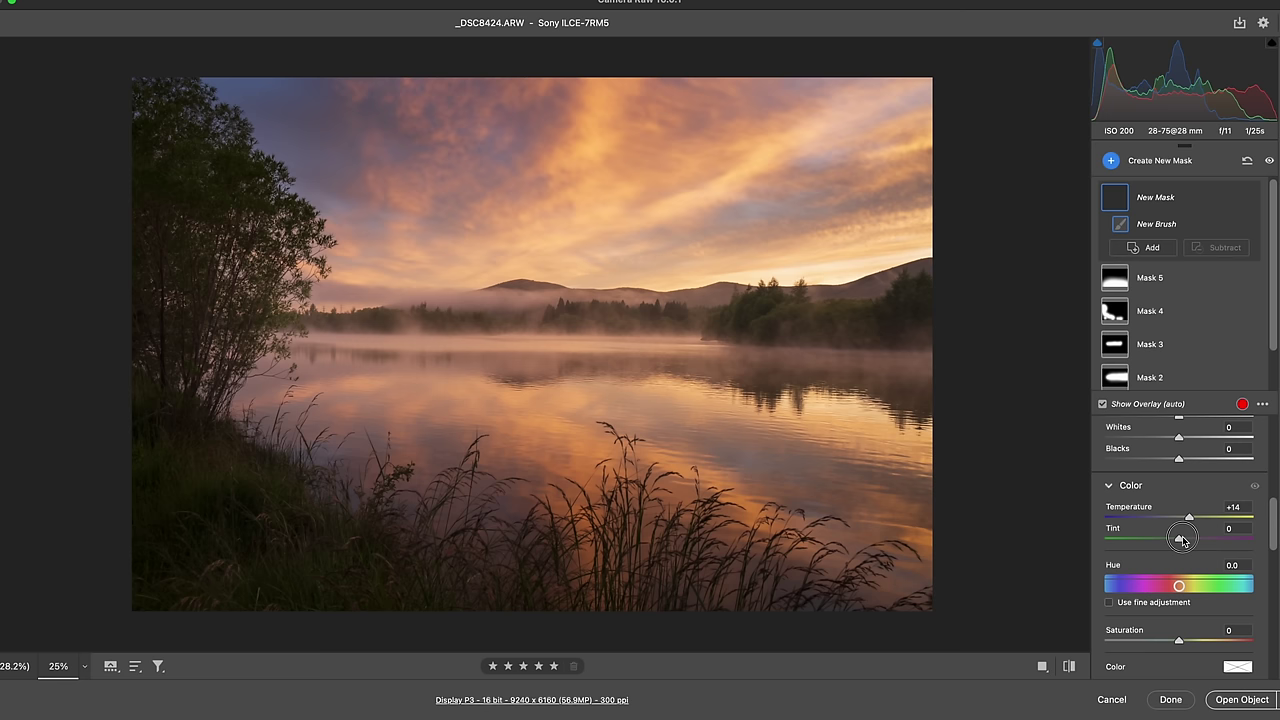
scroll(1184, 540, "down", 6)
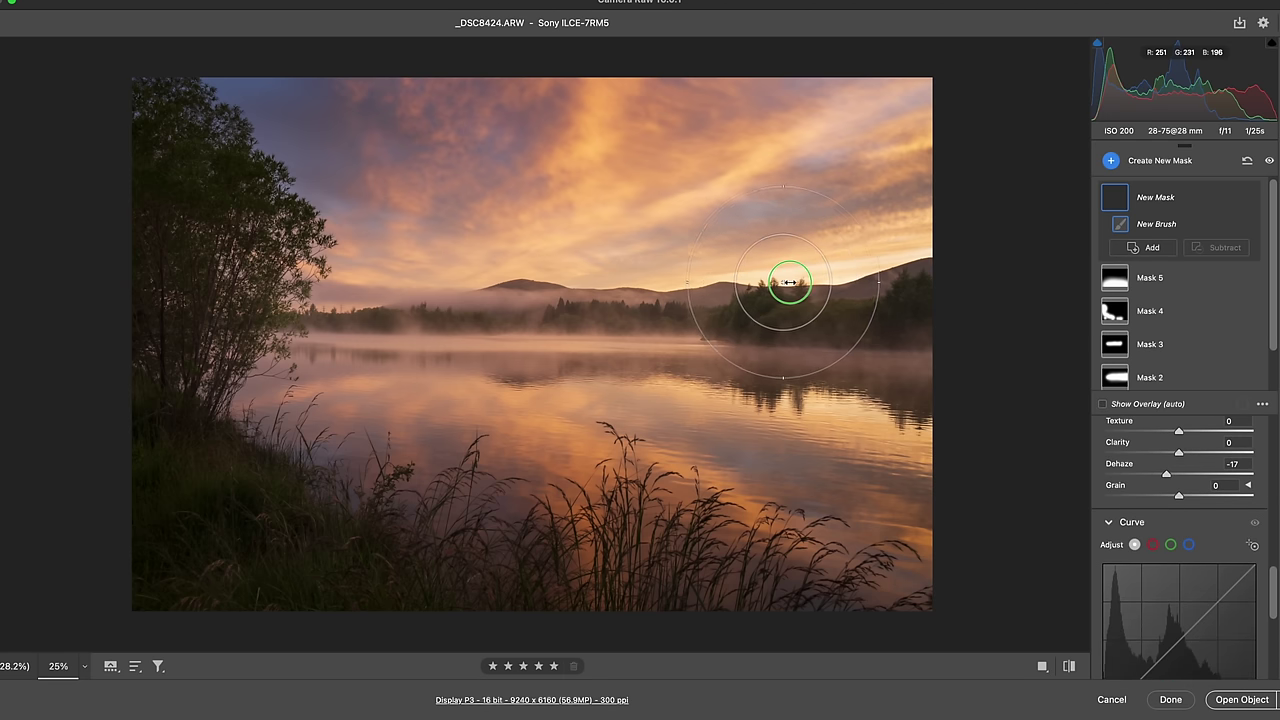
left_click_drag(754, 282, 787, 282)
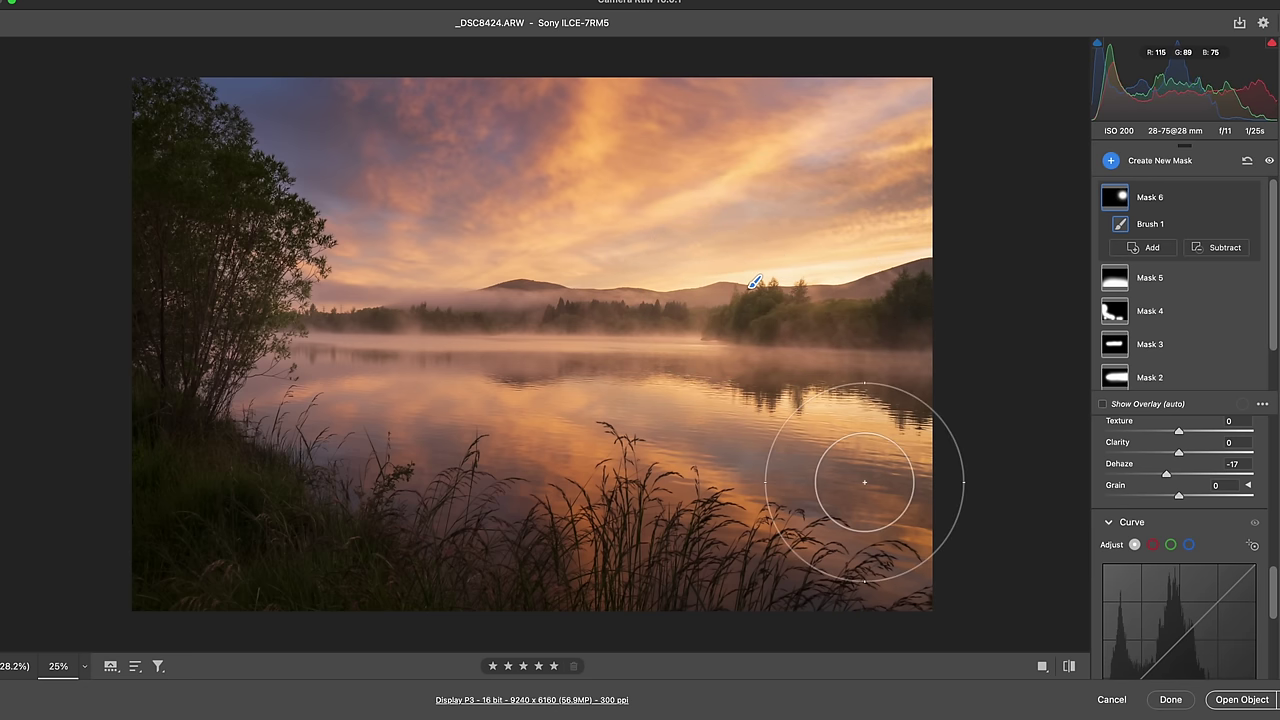
scroll(1210, 511, "up", 10)
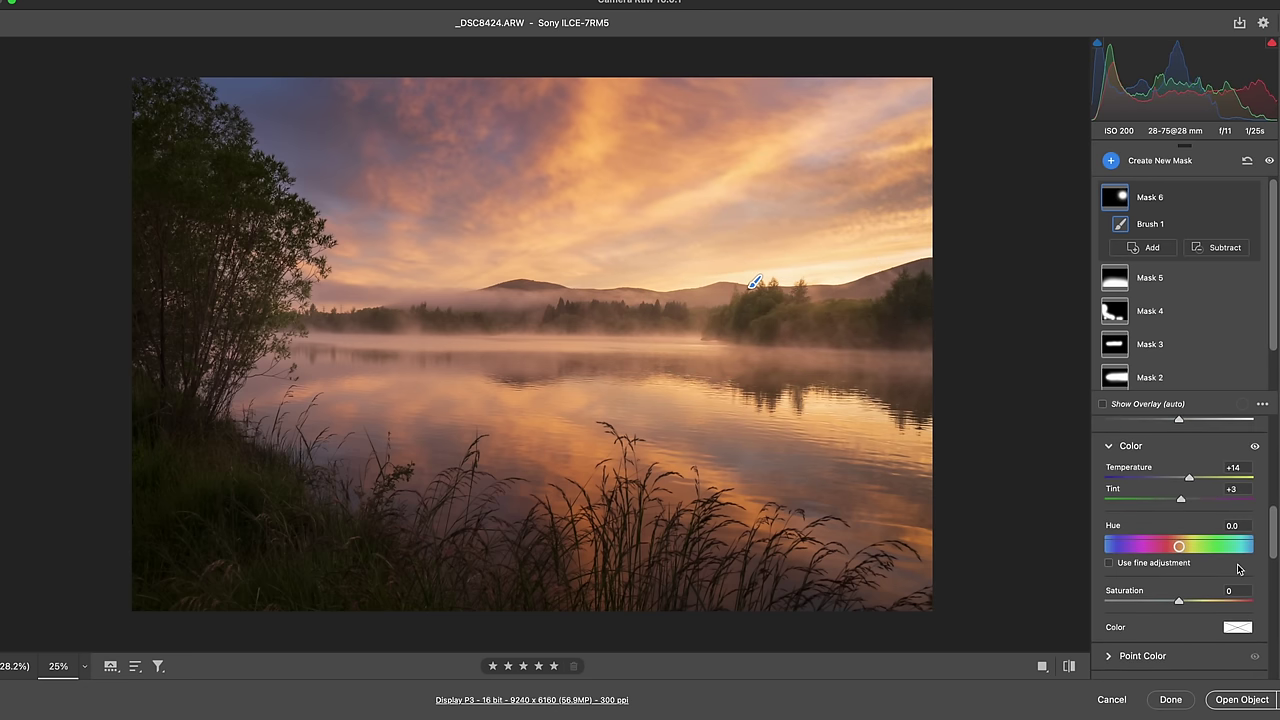
scroll(1220, 566, "up", 1)
left_click_drag(1187, 567, 1189, 566)
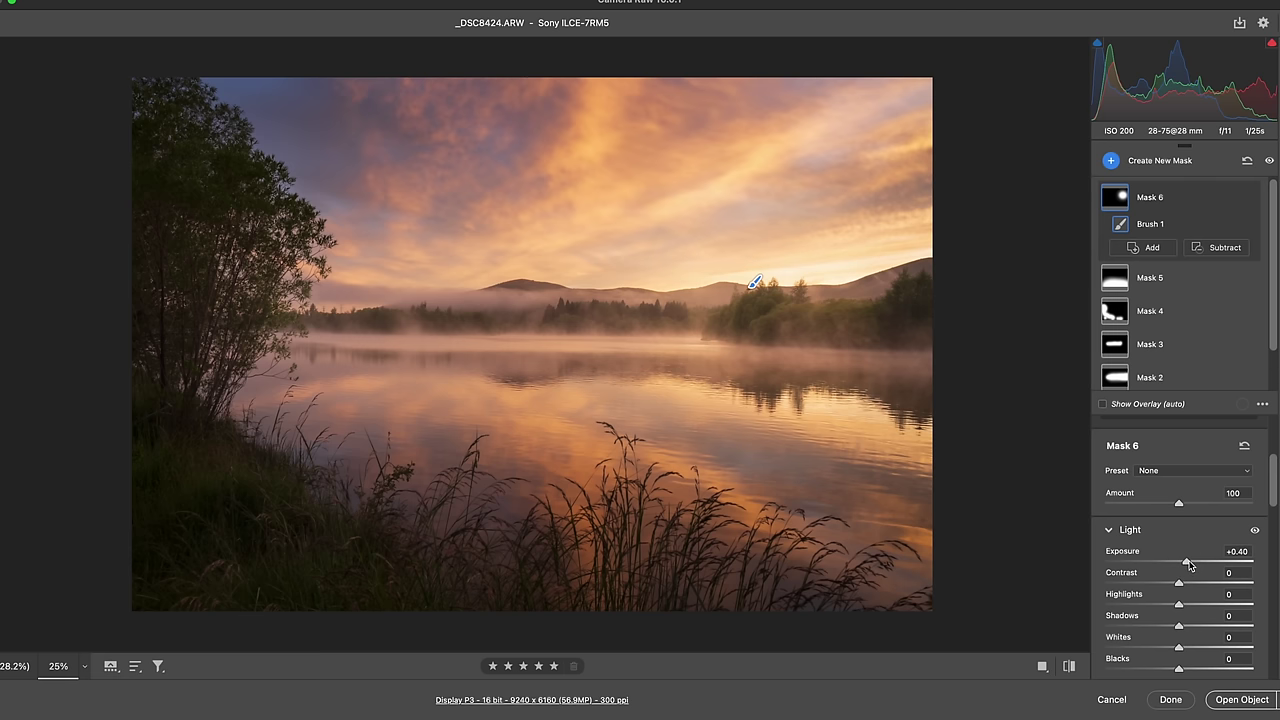
Step: Create a brush mask with Whites +30 and paint it with a small brush along the misty waterline below the far trees
key("k")
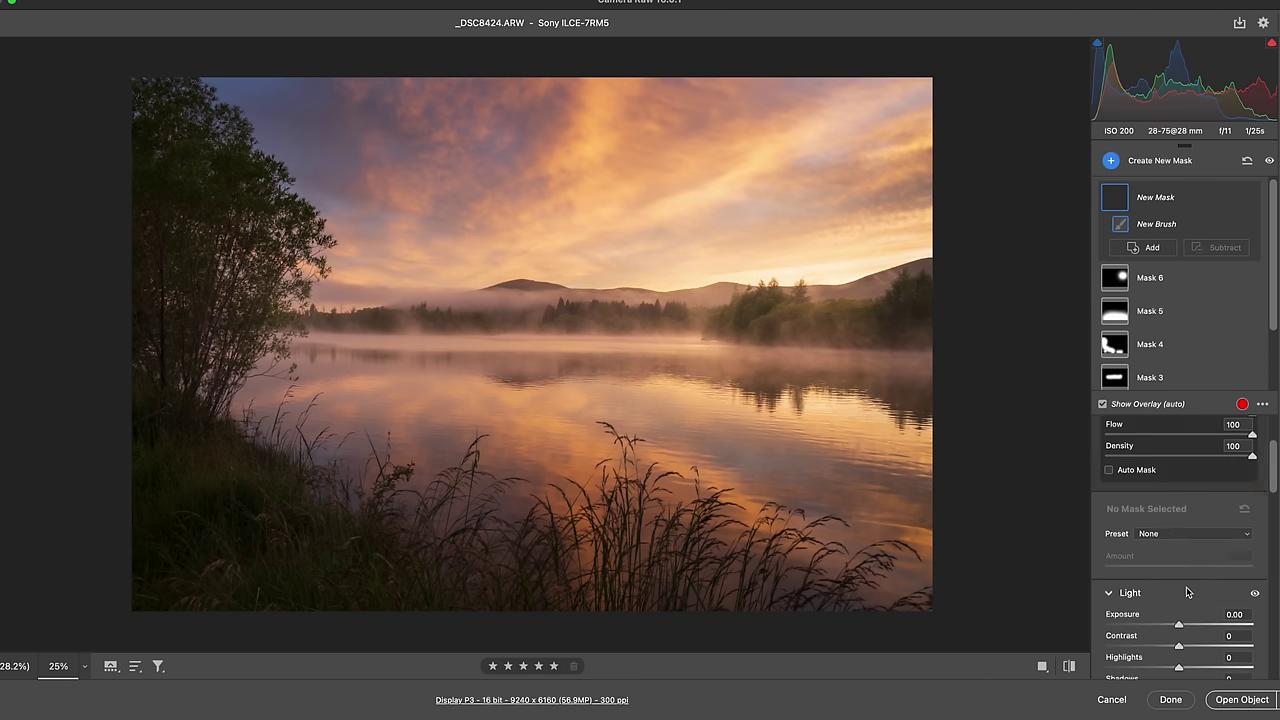
scroll(1188, 584, "down", 5)
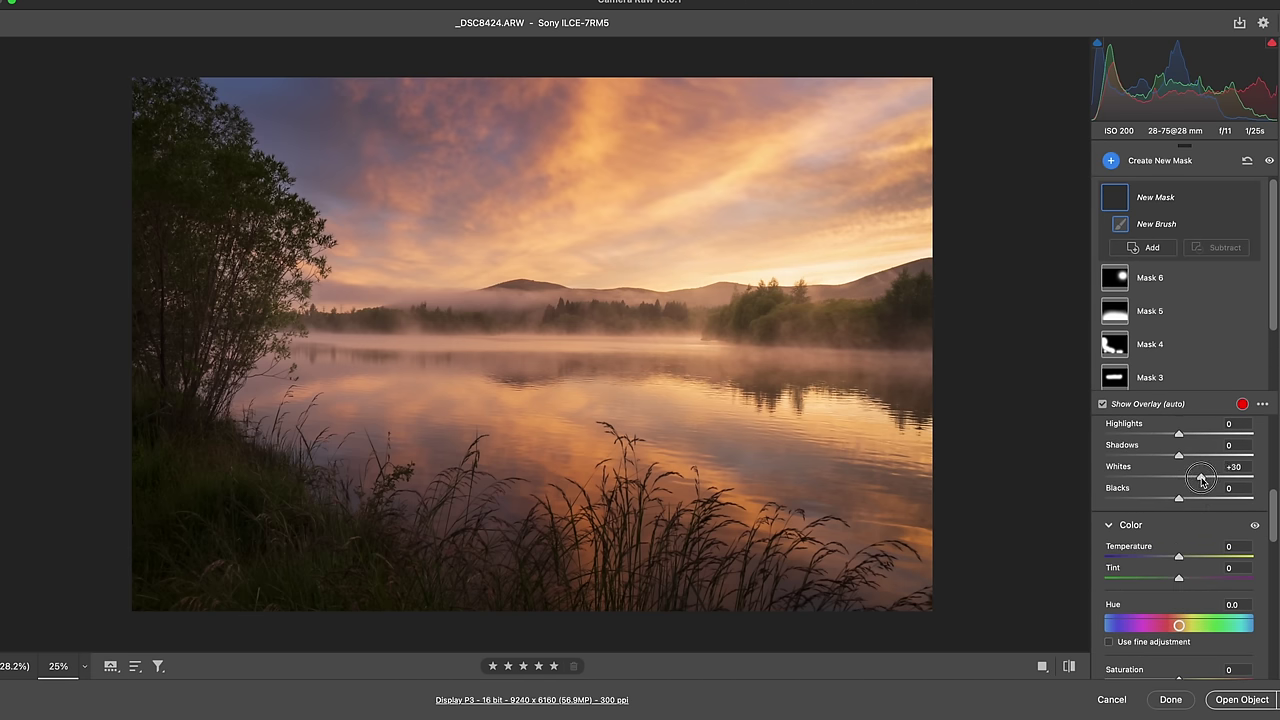
key("bracketleft")
key("bracketleft")
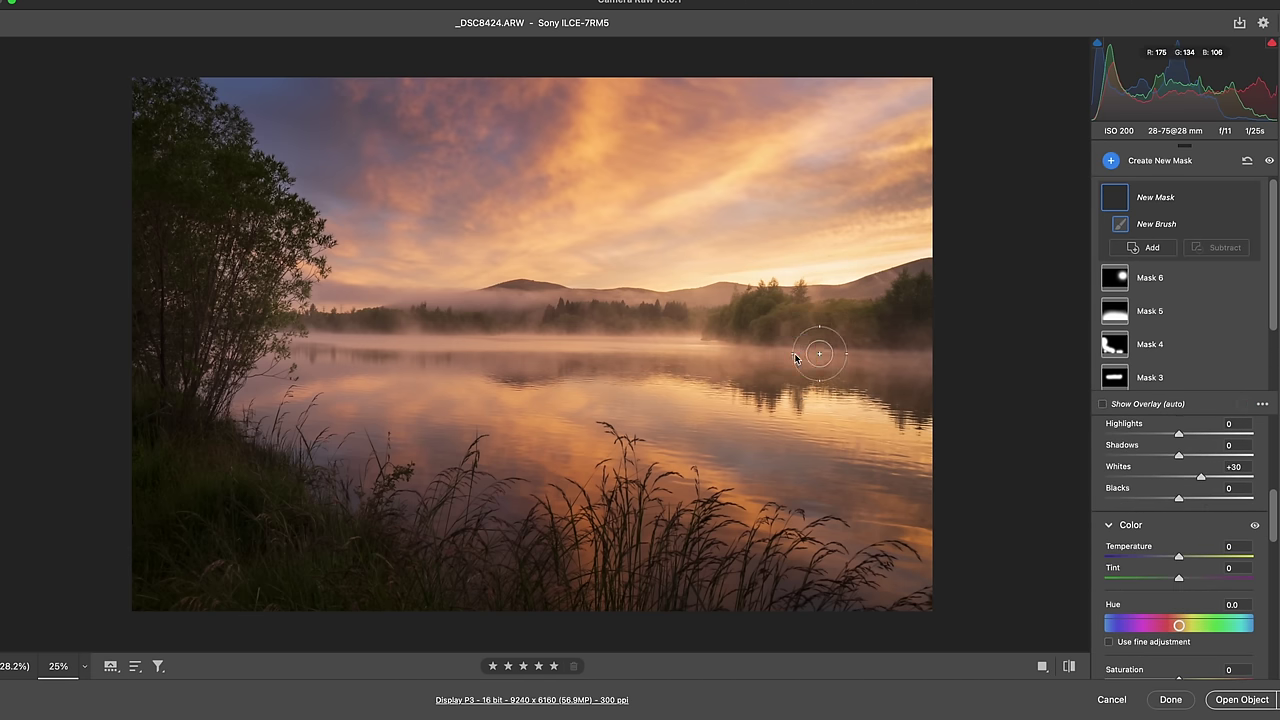
left_click_drag(733, 357, 517, 352)
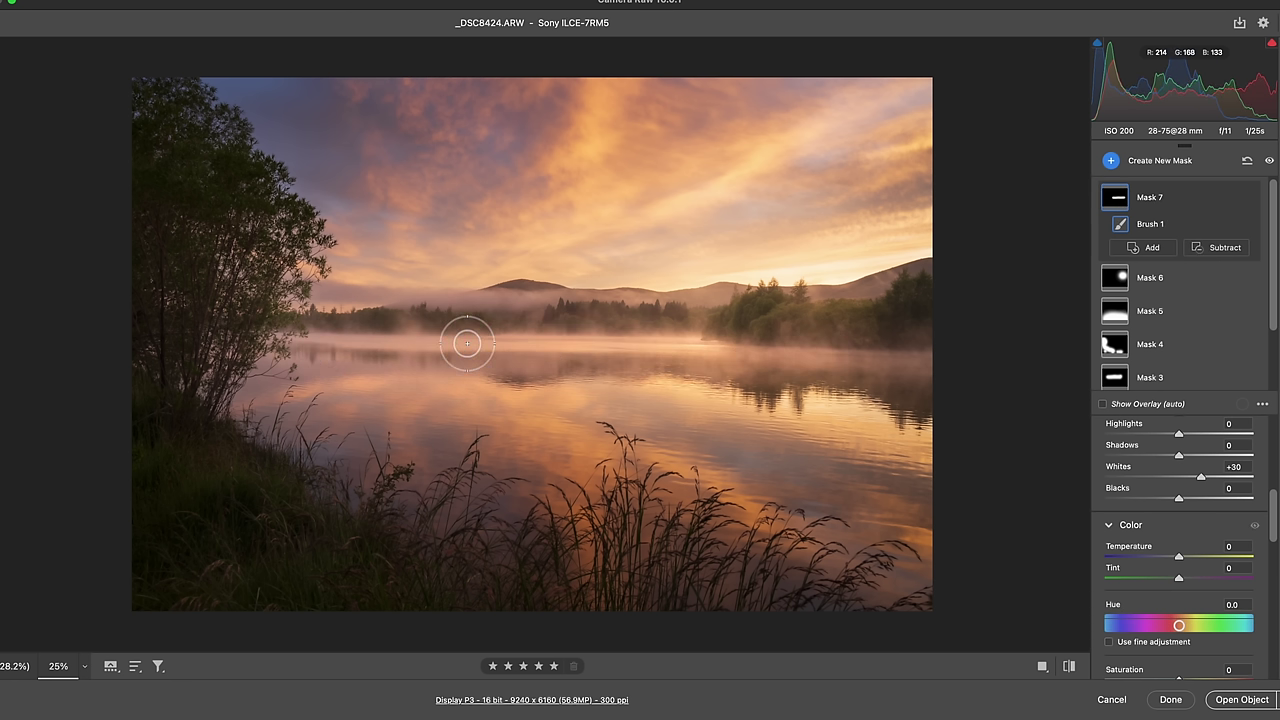
Step: Extend the Whites +30 brush mask from the misty waterline over the lake reflections and foreground with larger brushes, comparing it off and on
mouse_move(706, 336)
left_mouse_down()
mouse_move(504, 382)
mouse_move(389, 371)
mouse_move(415, 357)
mouse_move(270, 360)
left_mouse_up()
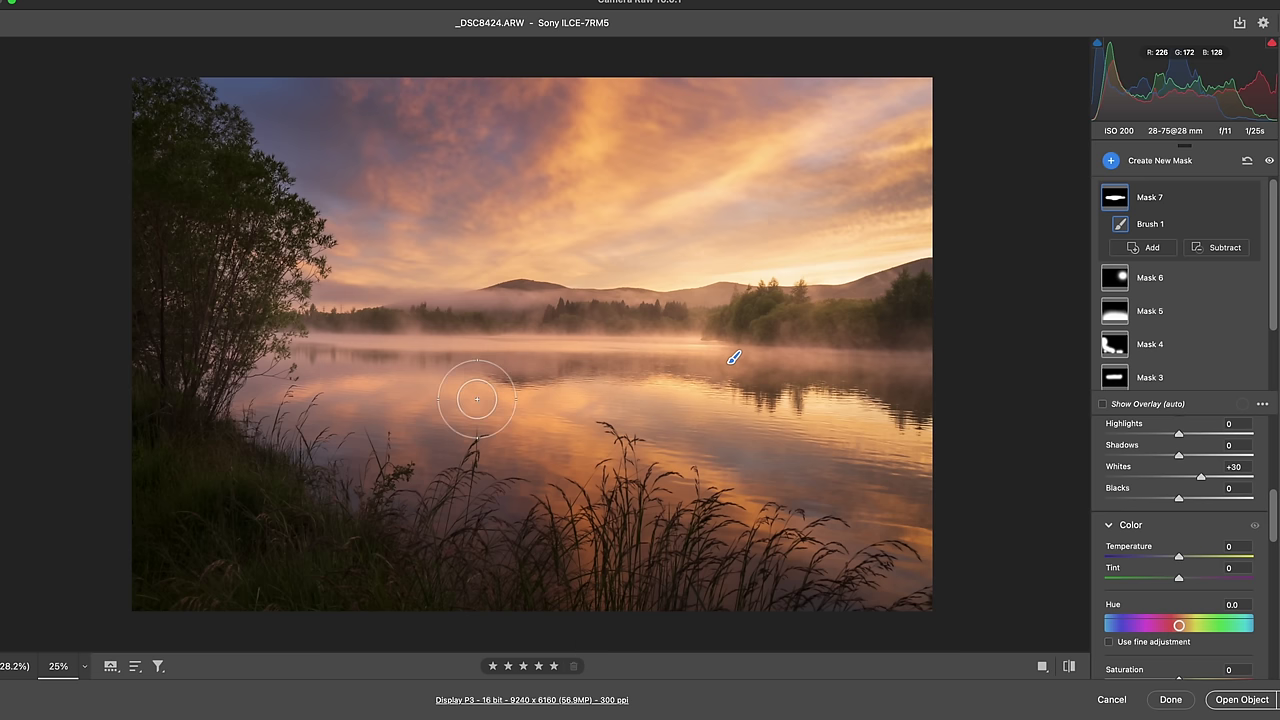
mouse_move(286, 424)
left_mouse_down()
mouse_move(292, 478)
mouse_move(268, 477)
mouse_move(244, 504)
mouse_move(411, 568)
mouse_move(315, 578)
left_mouse_up()
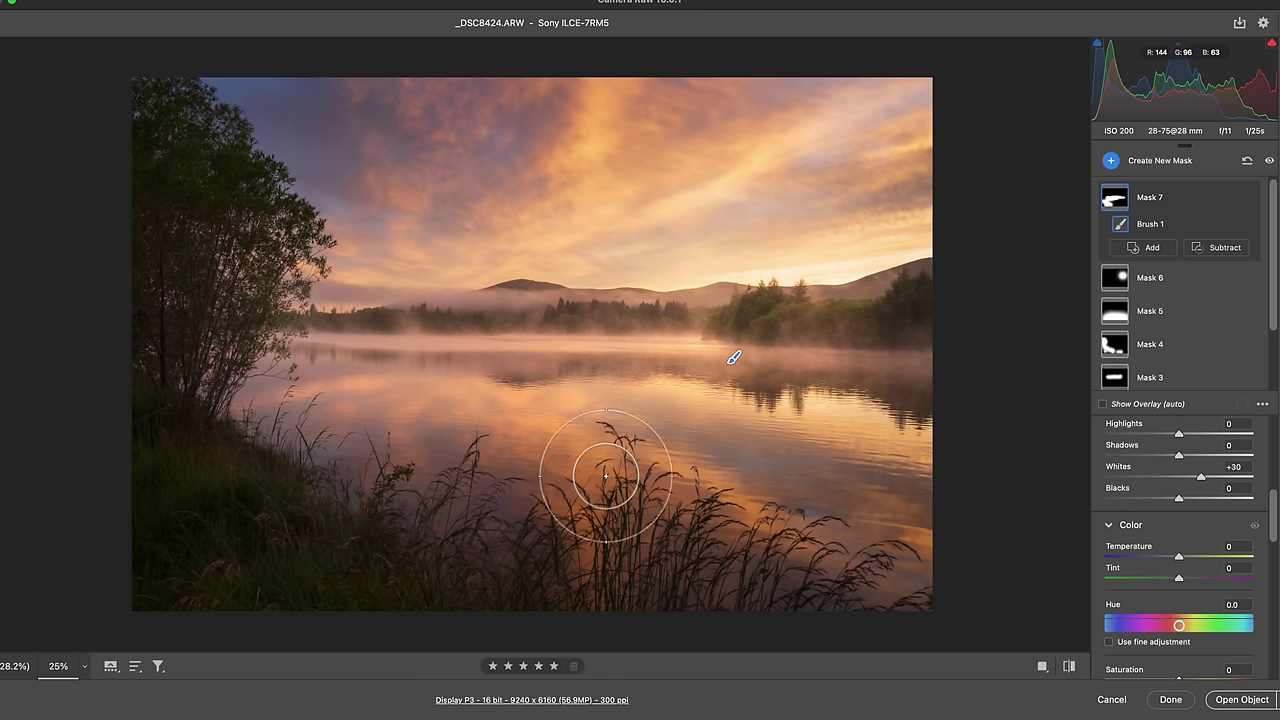
mouse_move(688, 483)
left_mouse_down()
mouse_move(606, 460)
mouse_move(348, 435)
mouse_move(428, 339)
mouse_move(275, 314)
left_mouse_up()
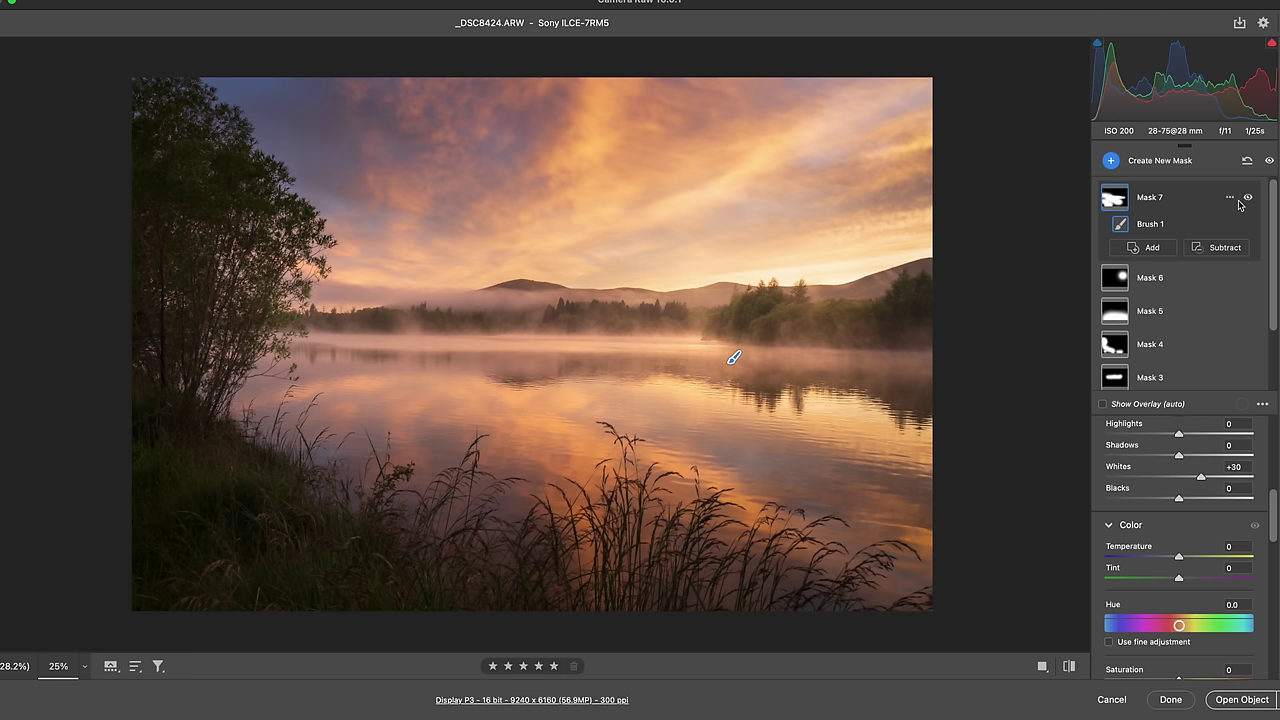
left_click(1249, 199)
left_click(1249, 199)
left_click(1249, 199)
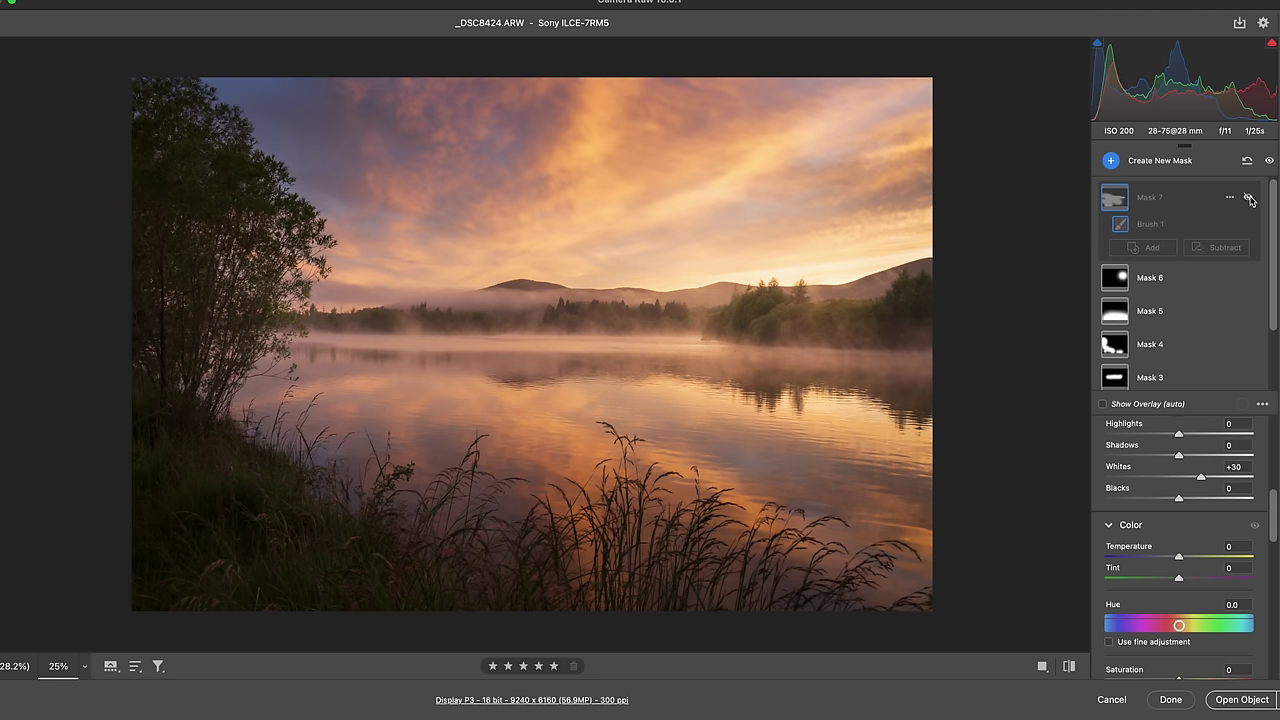
left_click(1249, 199)
left_click(1249, 199)
left_click(1249, 199)
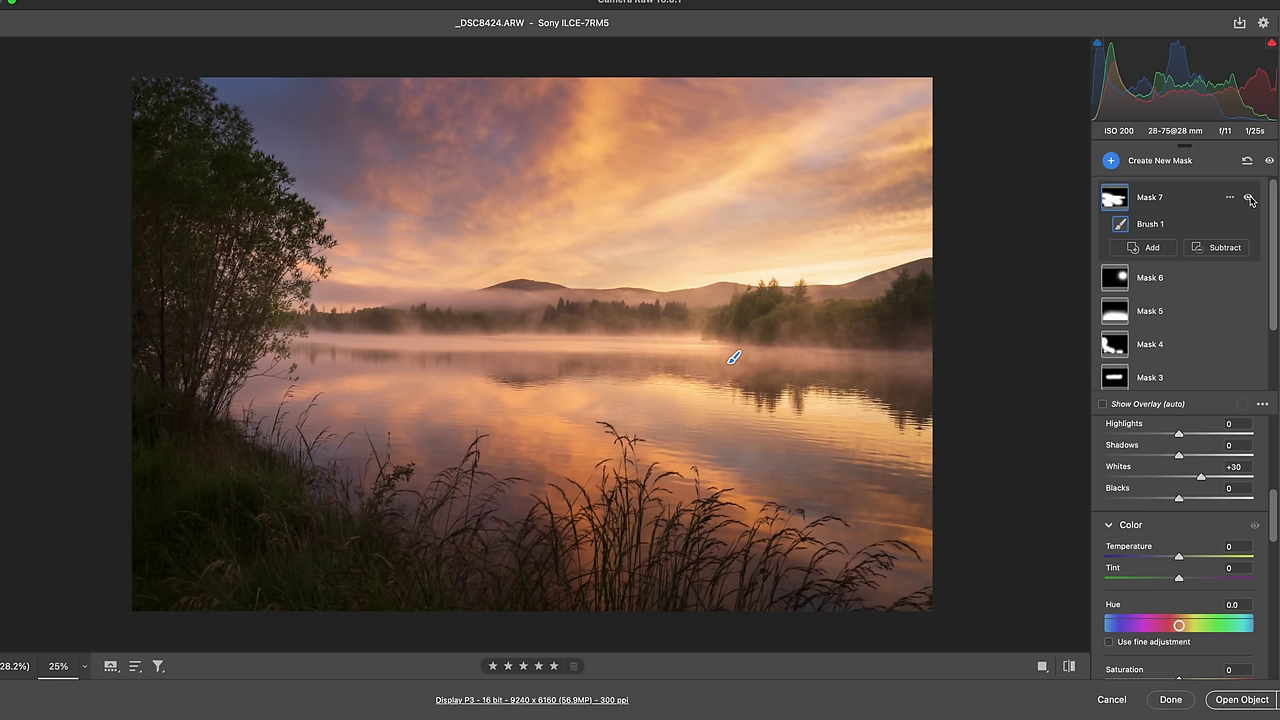
Step: Leave masking and adjust the global parametric curve with Darks -3 and Lights +4
left_click(1273, 64)
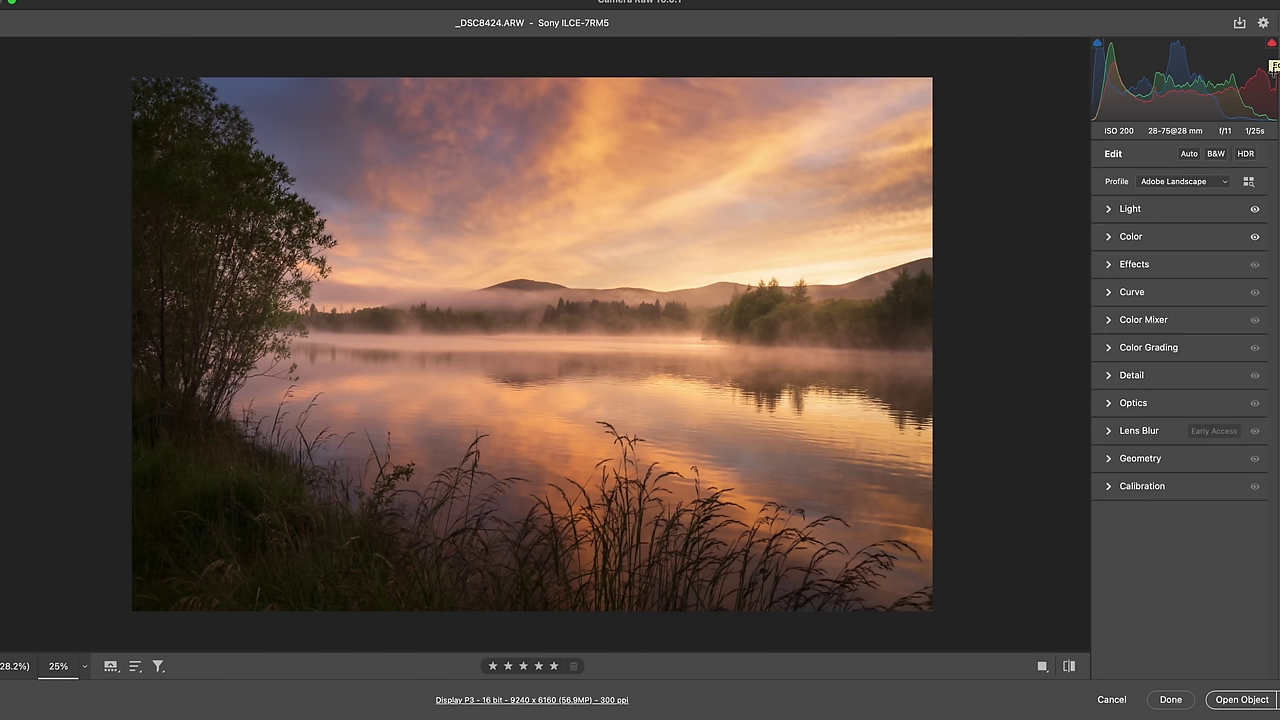
left_click(1167, 292)
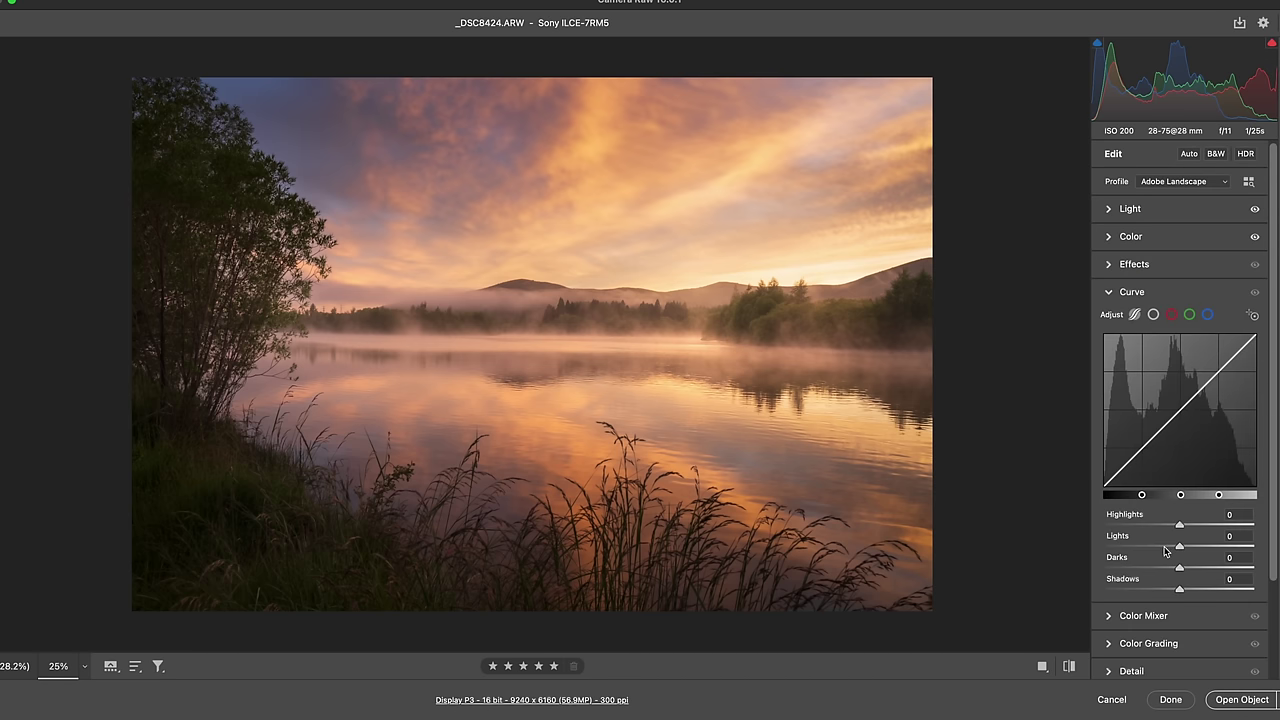
left_click_drag(1179, 569, 1177, 569)
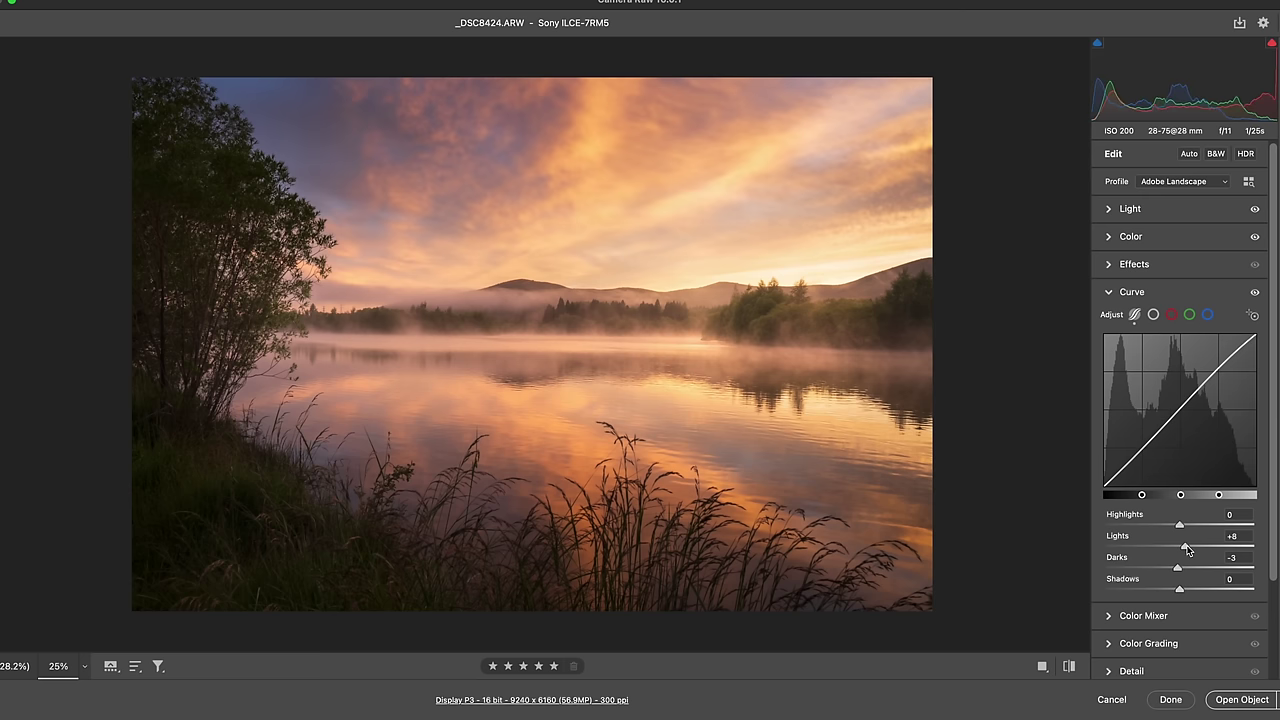
left_click_drag(1182, 549, 1184, 549)
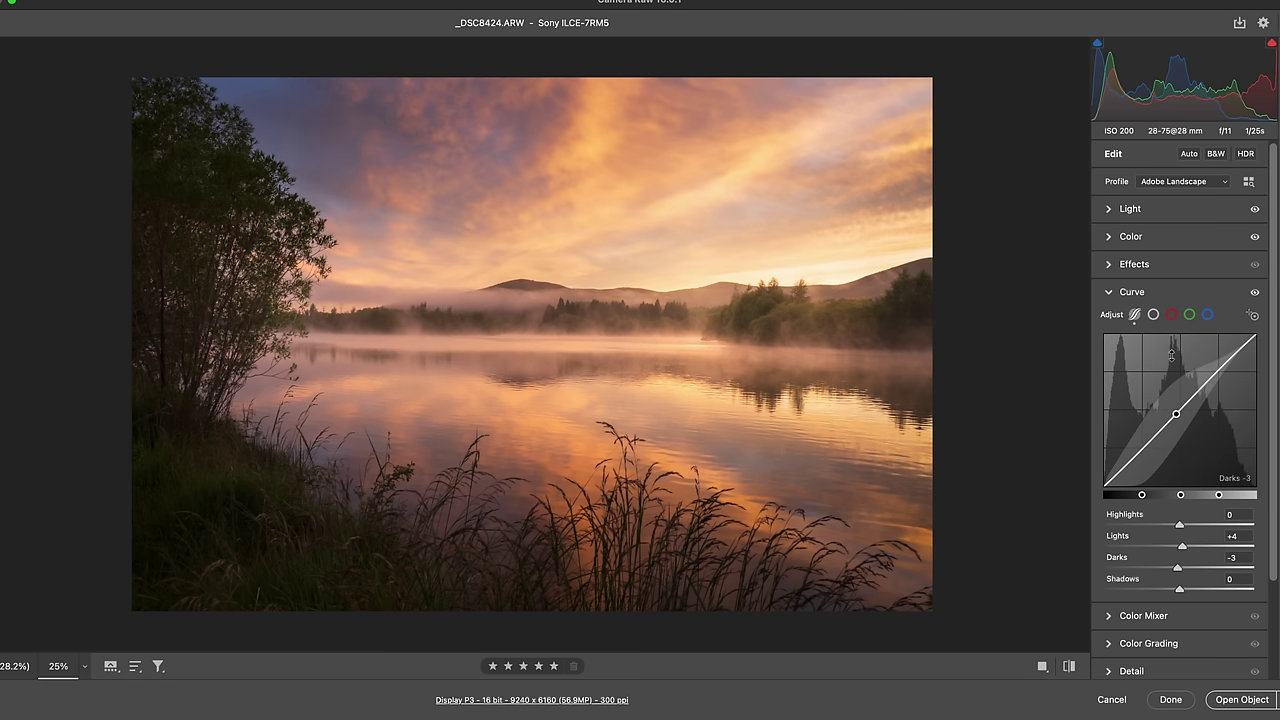
left_click(1167, 299)
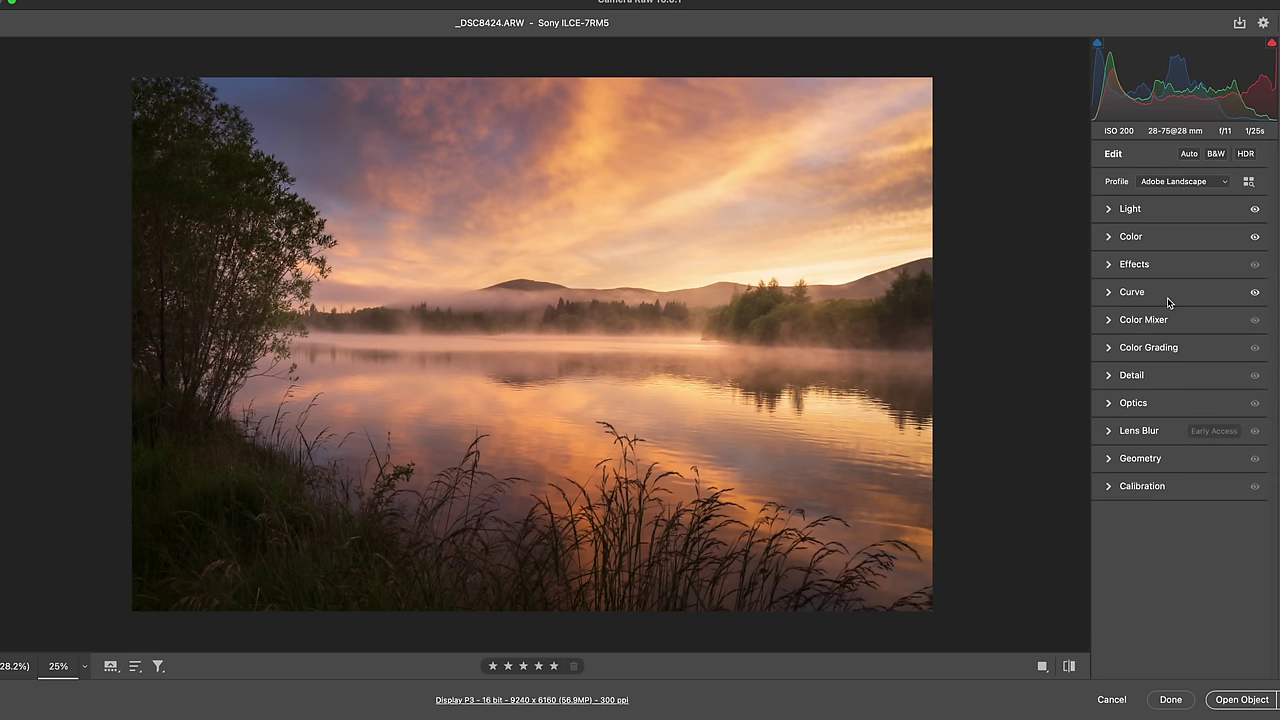
Step: Add blue Color Grading tints: midtones at hue 231, saturation 10, and shadows at hue 233, saturation 9
left_click(1156, 349)
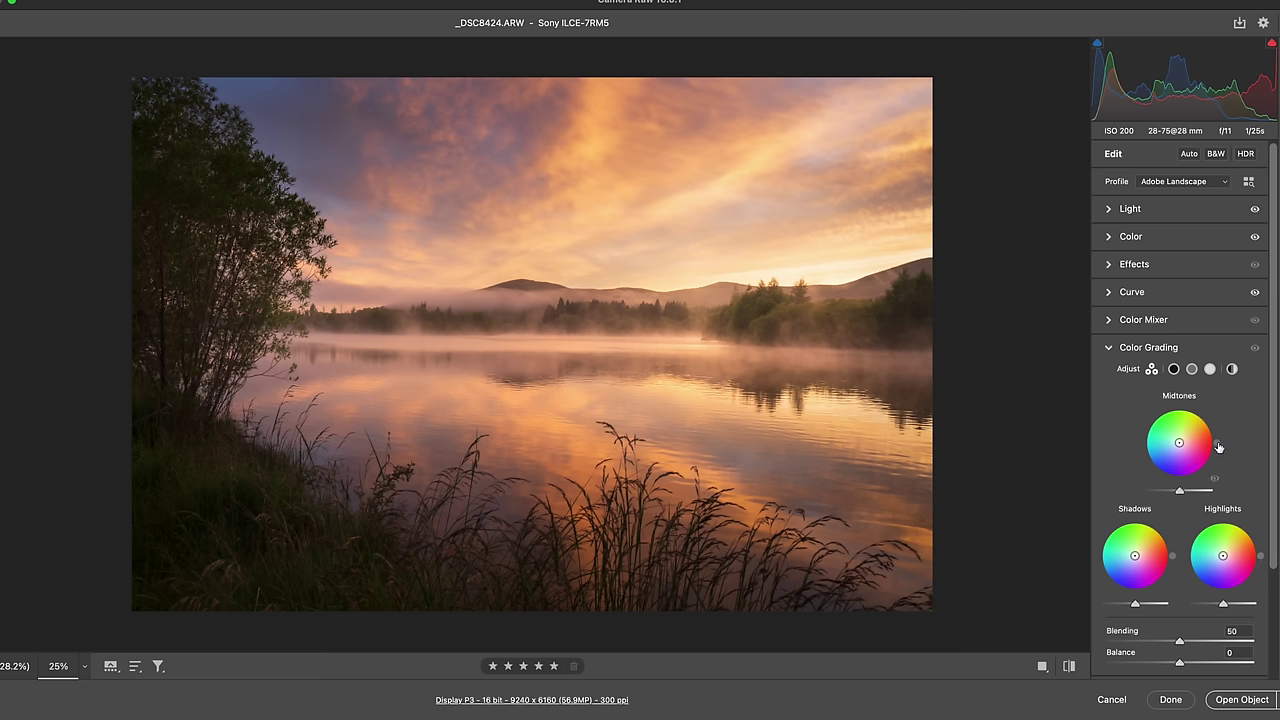
left_click_drag(1218, 447, 1178, 453)
key("shift")
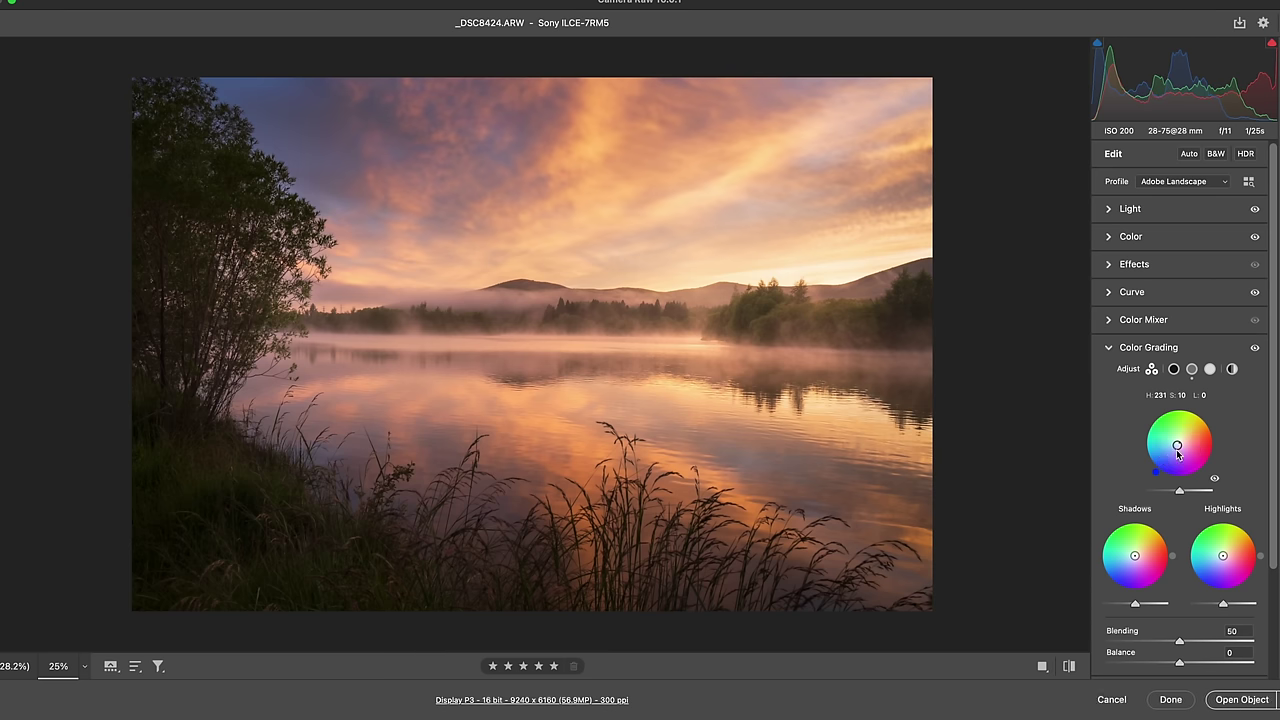
mouse_move(1135, 556)
left_mouse_down()
mouse_move(1115, 586)
mouse_move(1133, 558)
left_mouse_up()
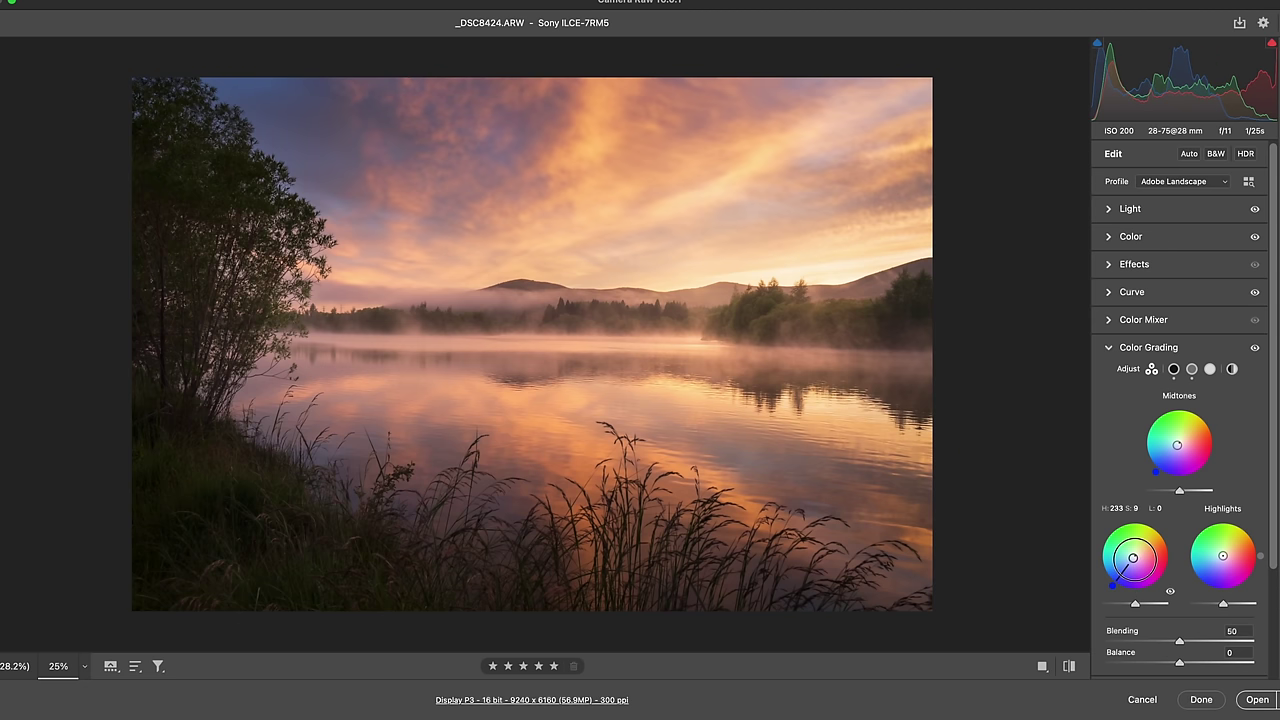
left_click(1127, 350, "shift")
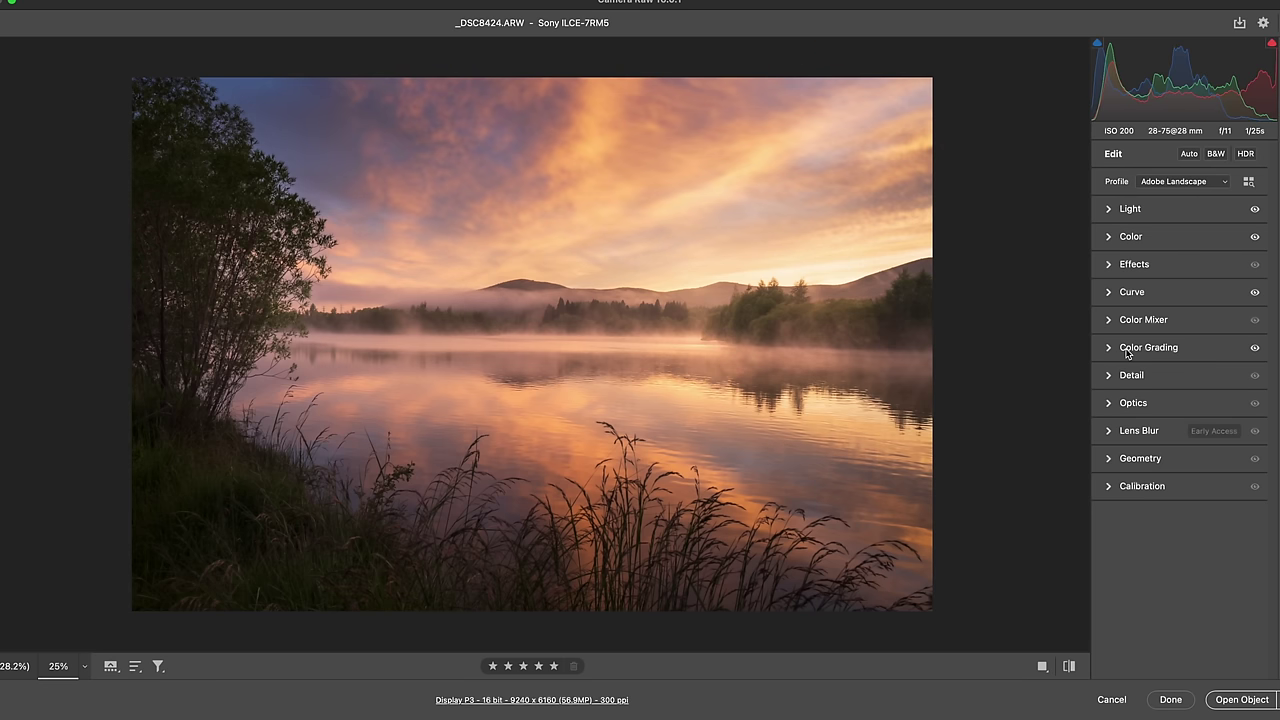
Step: Reopen masking and toggle all masks off and on to compare the image with and without the local adjustments
key("m")
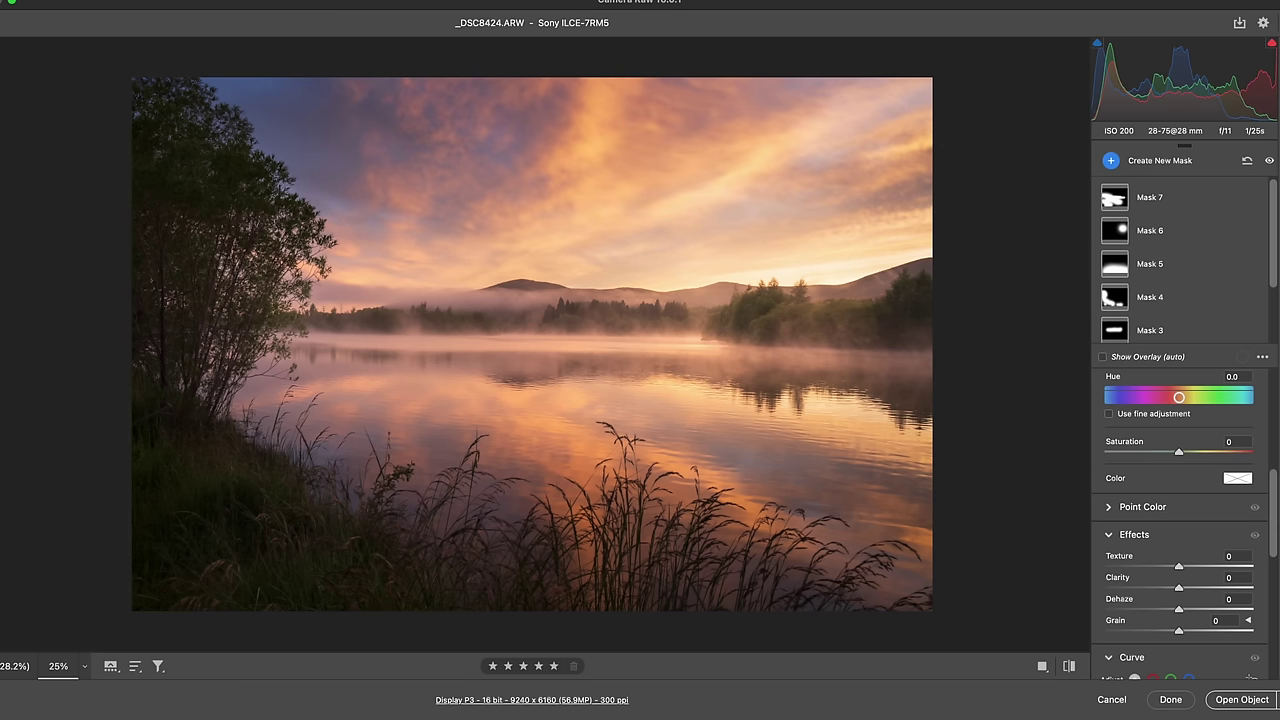
left_click(1270, 161)
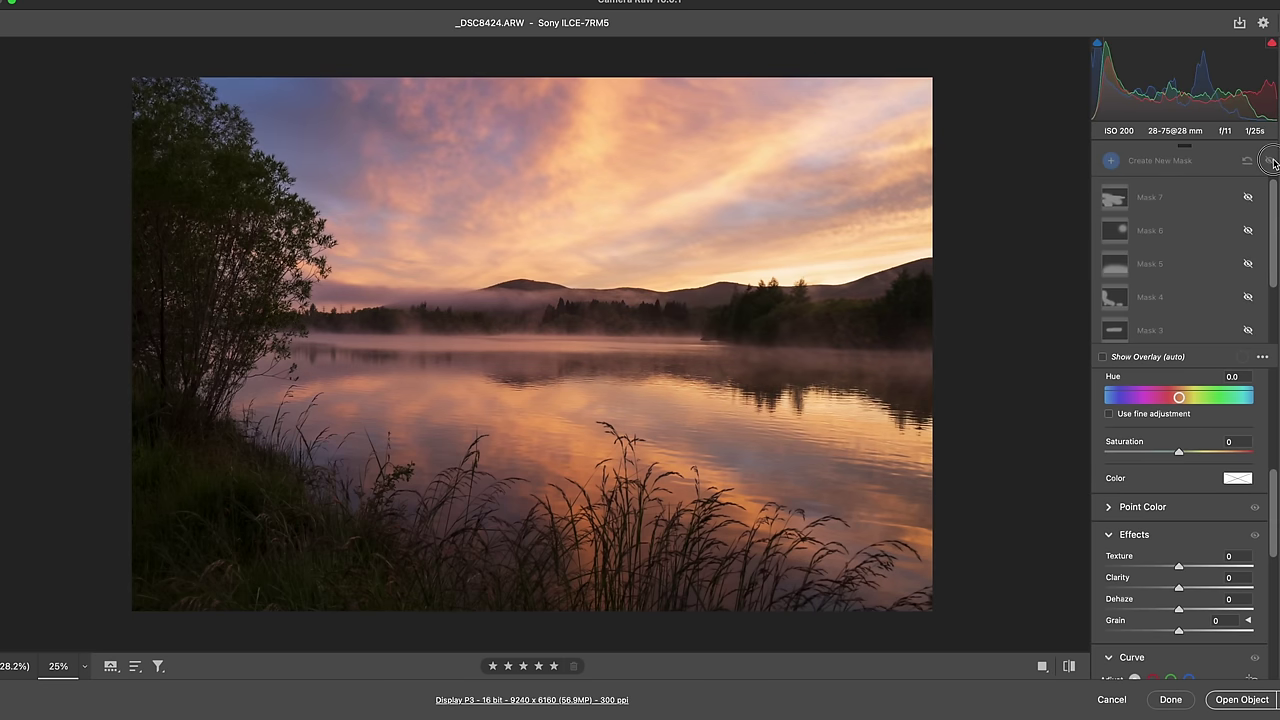
left_click(1270, 161)
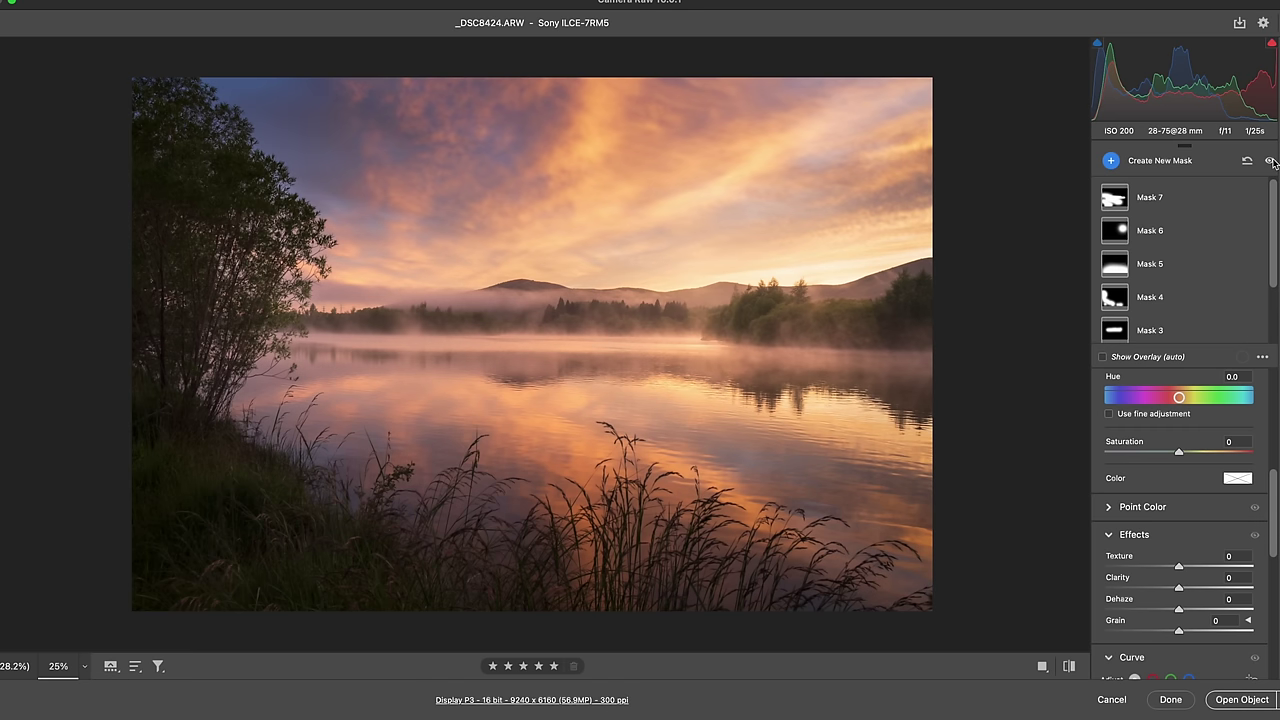
left_click(1270, 161)
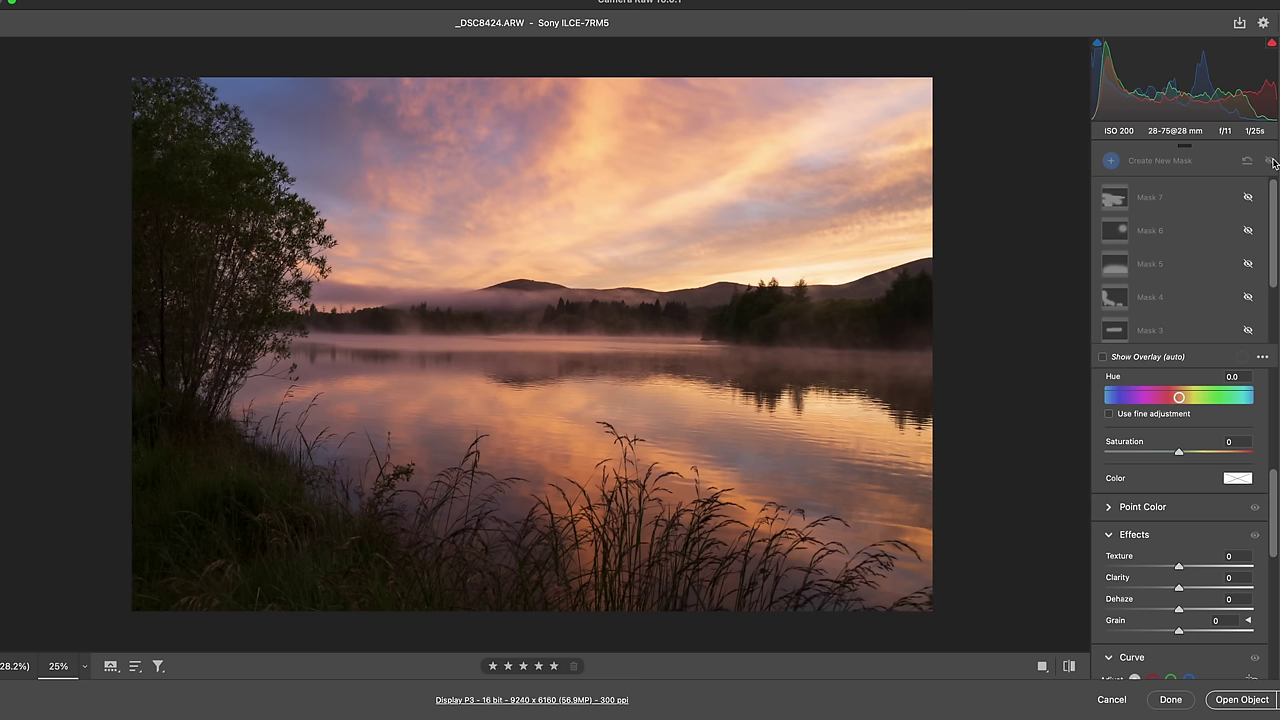
left_click(1270, 161)
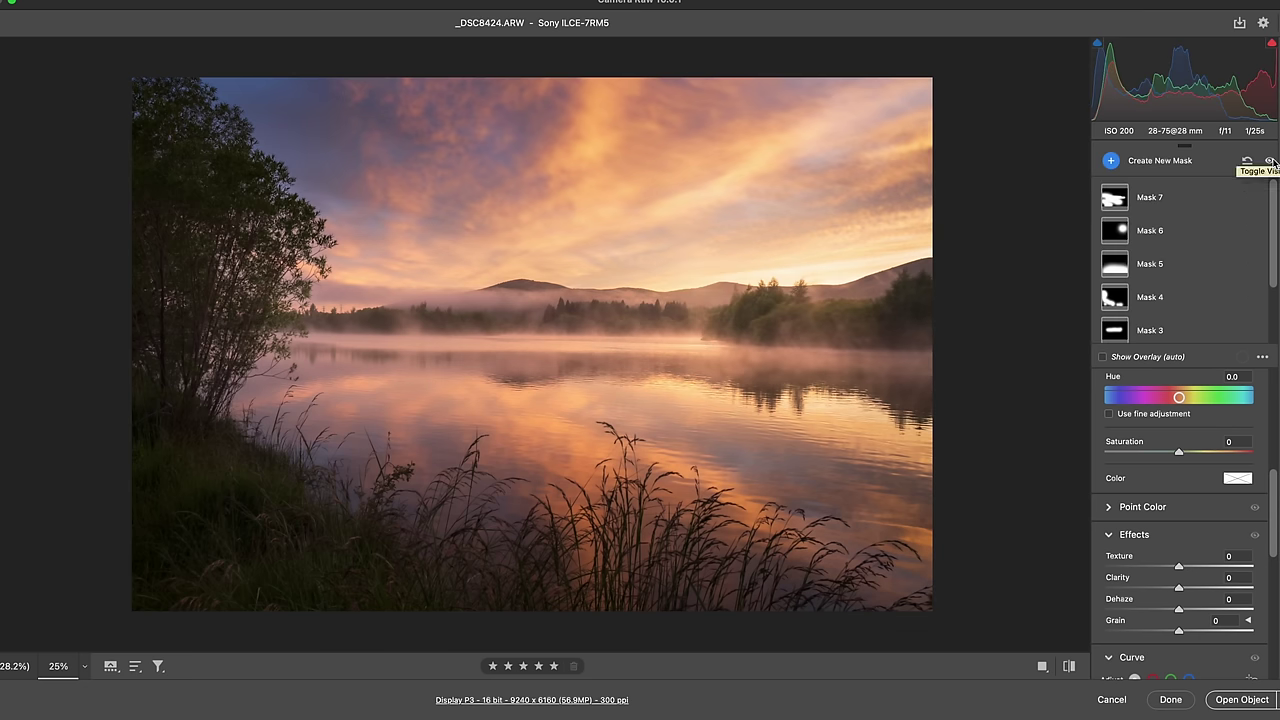
left_click(1272, 163)
left_click(1272, 163)
left_click(1272, 163)
left_click(1272, 163)
Step: Cycle through the Before/After views to compare the original raw photo with the finished edit
key("q")
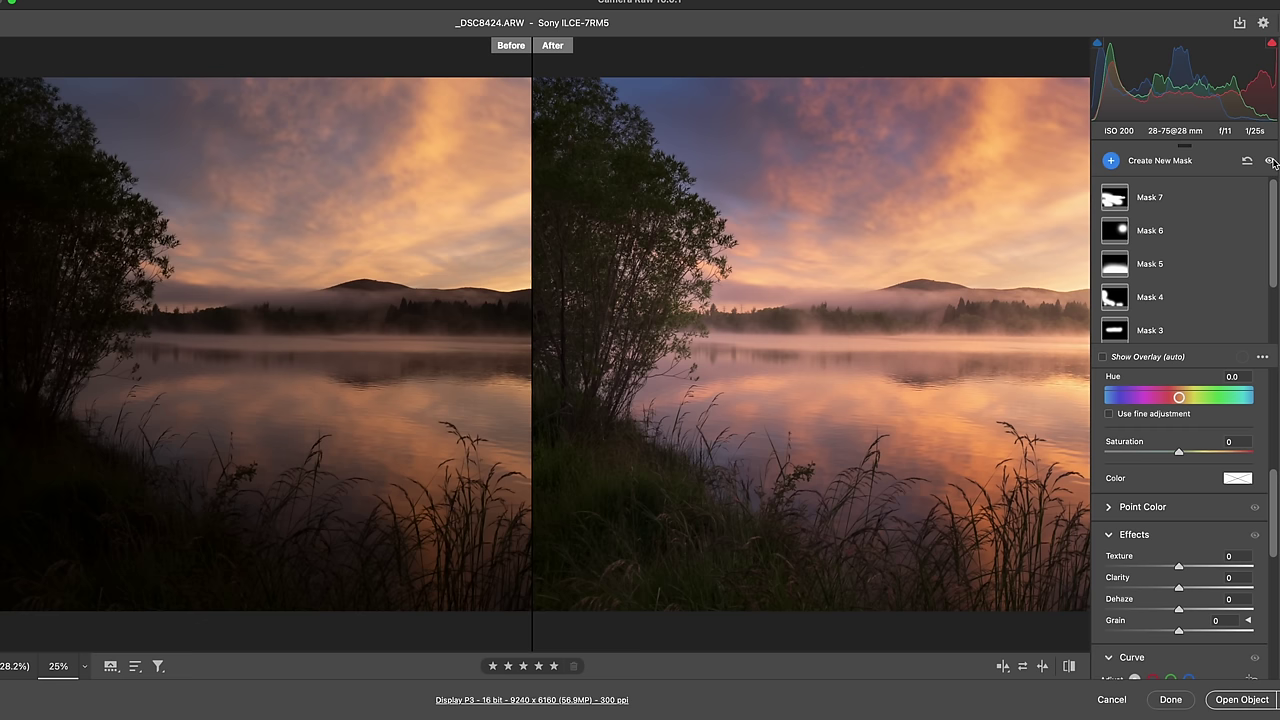
key("q")
key("q")
key("q")
key("q")
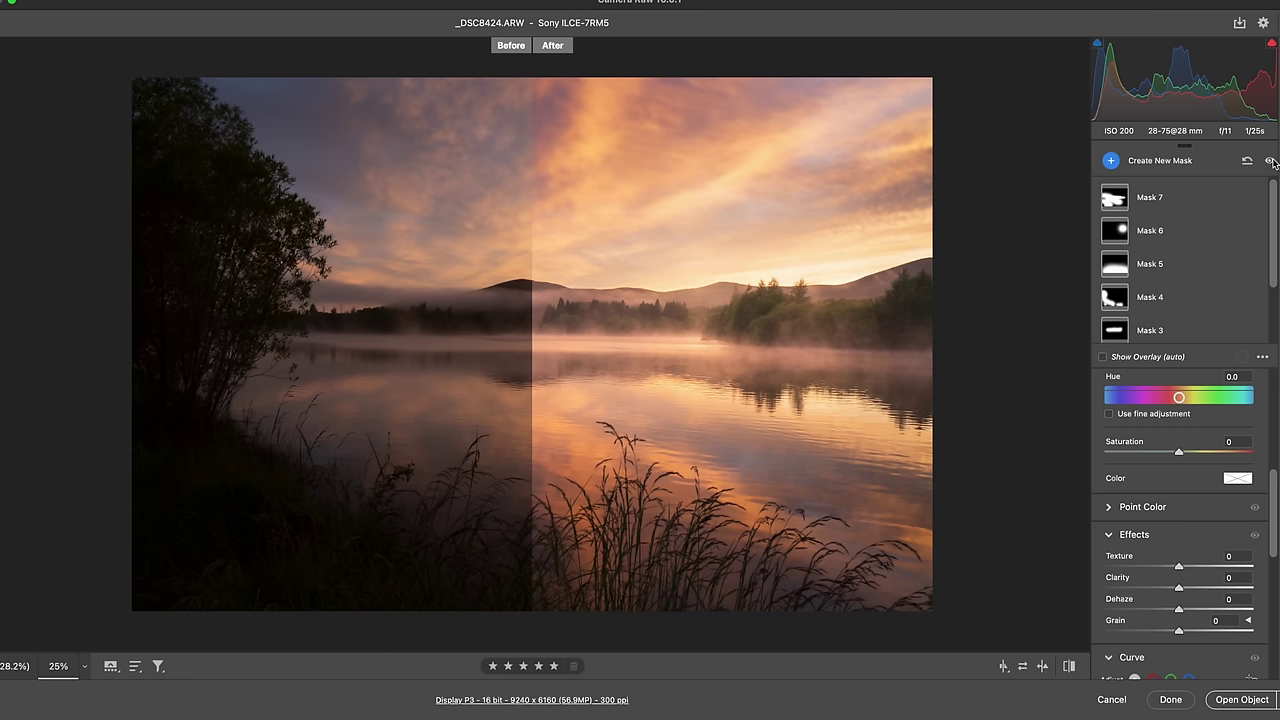